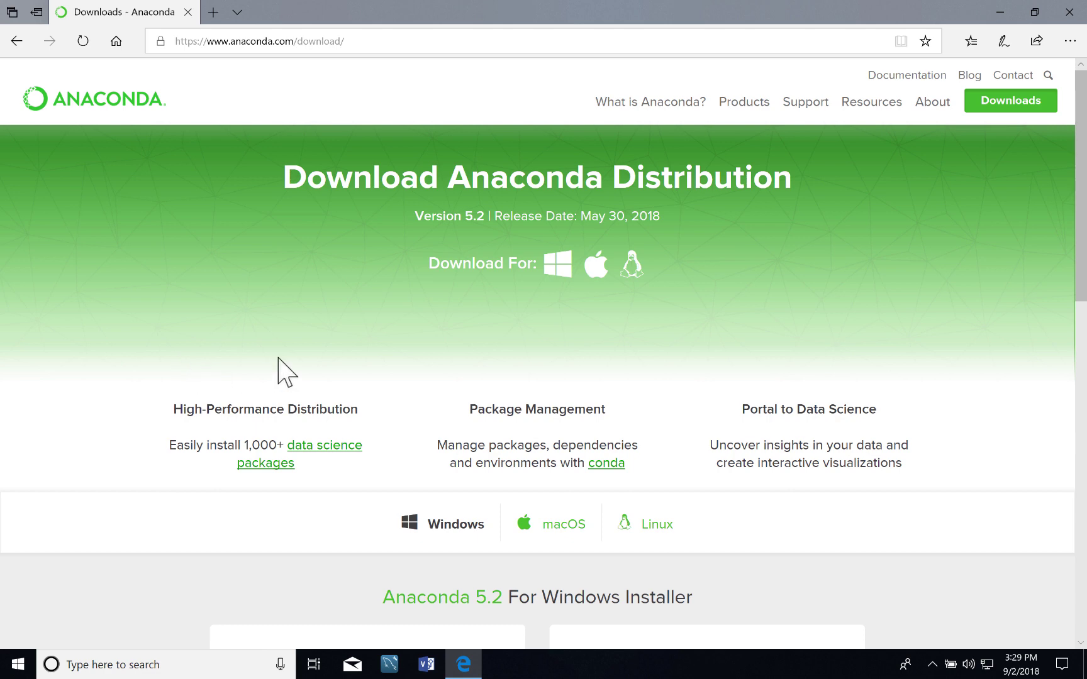
Download the 631 MB 64-bit graphical installer for Anaconda 5.2, Python 3.6, on Windows.
scroll(286, 378, "down", 4)
scroll(281, 403, "down", 2)
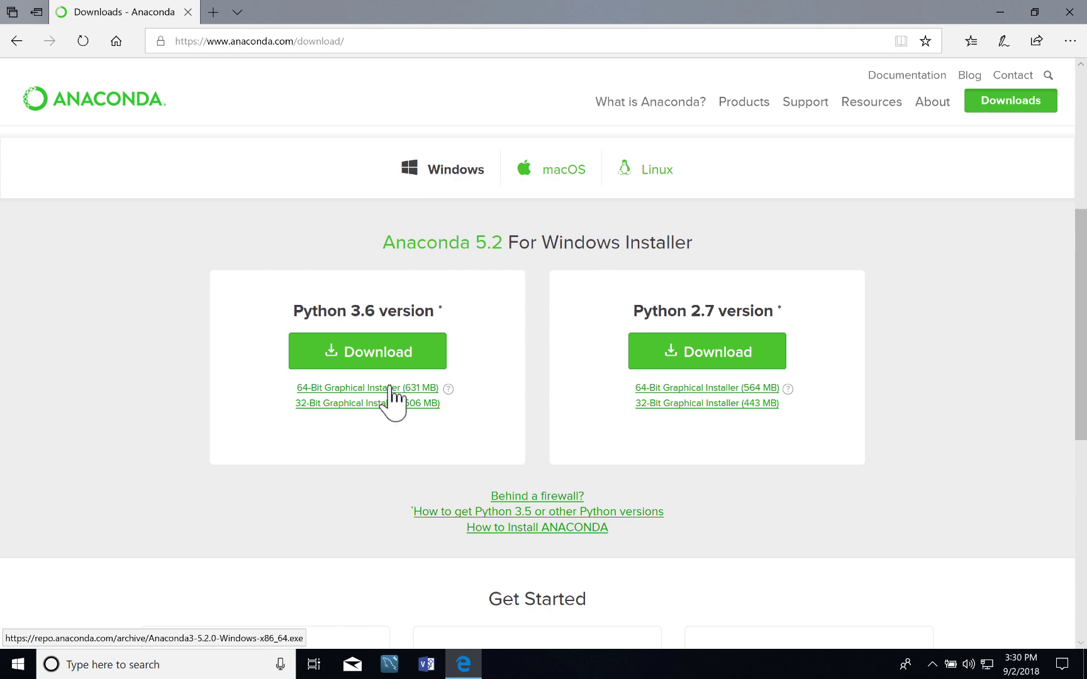
left_click(340, 388)
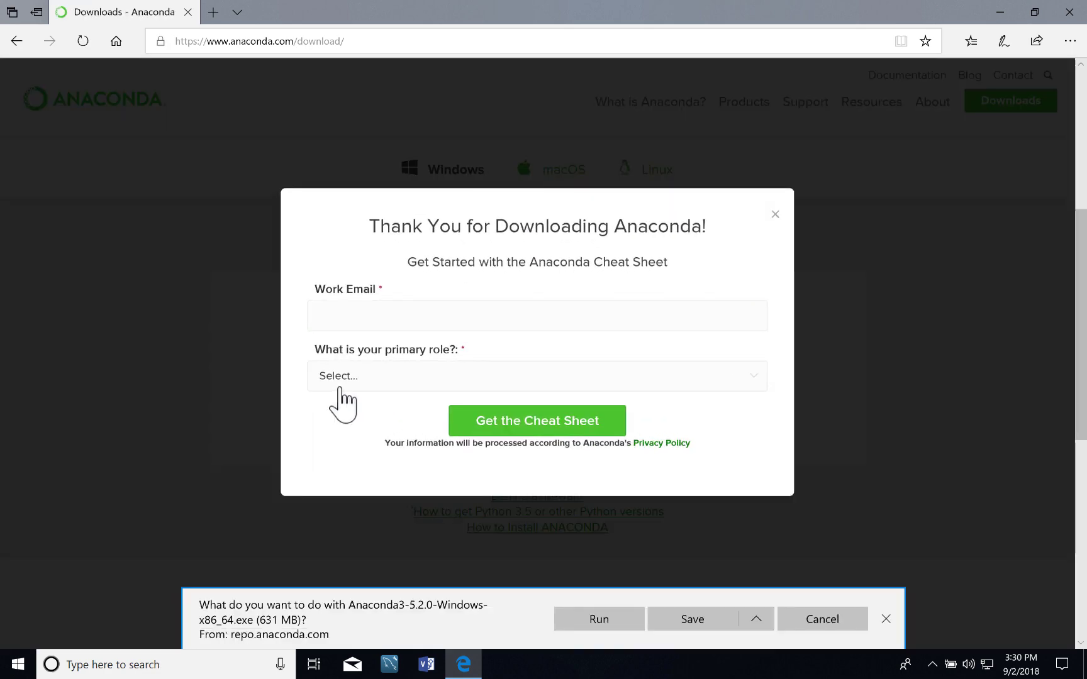
Request the Anaconda Cheat Sheet with a work email and Academic role, then save the installer.
left_click(373, 309)
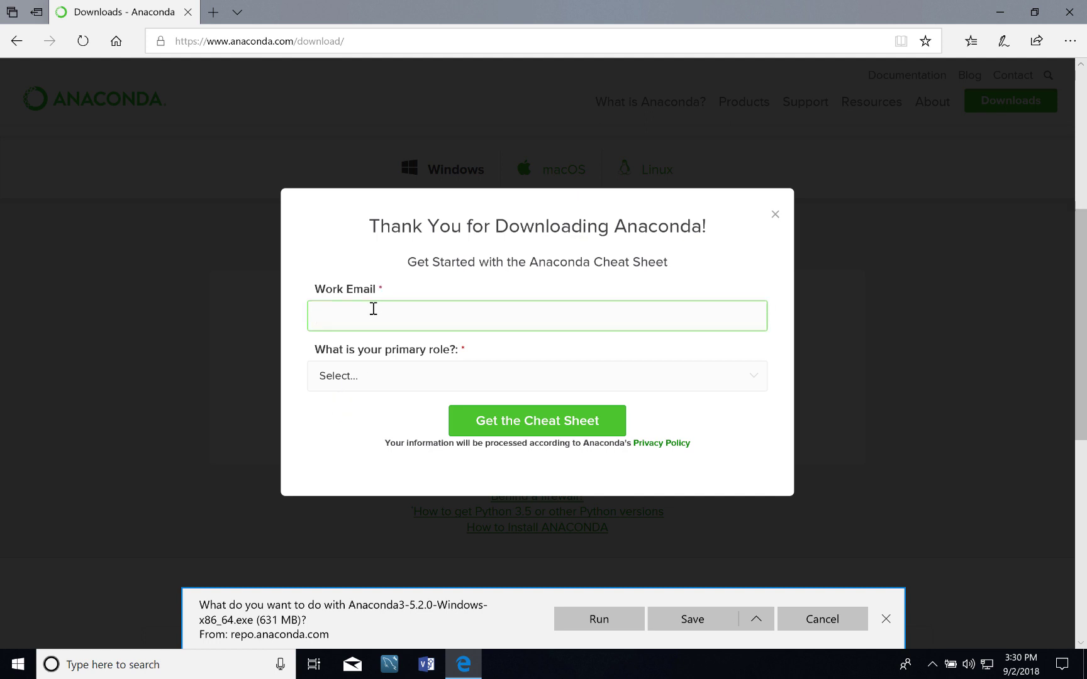
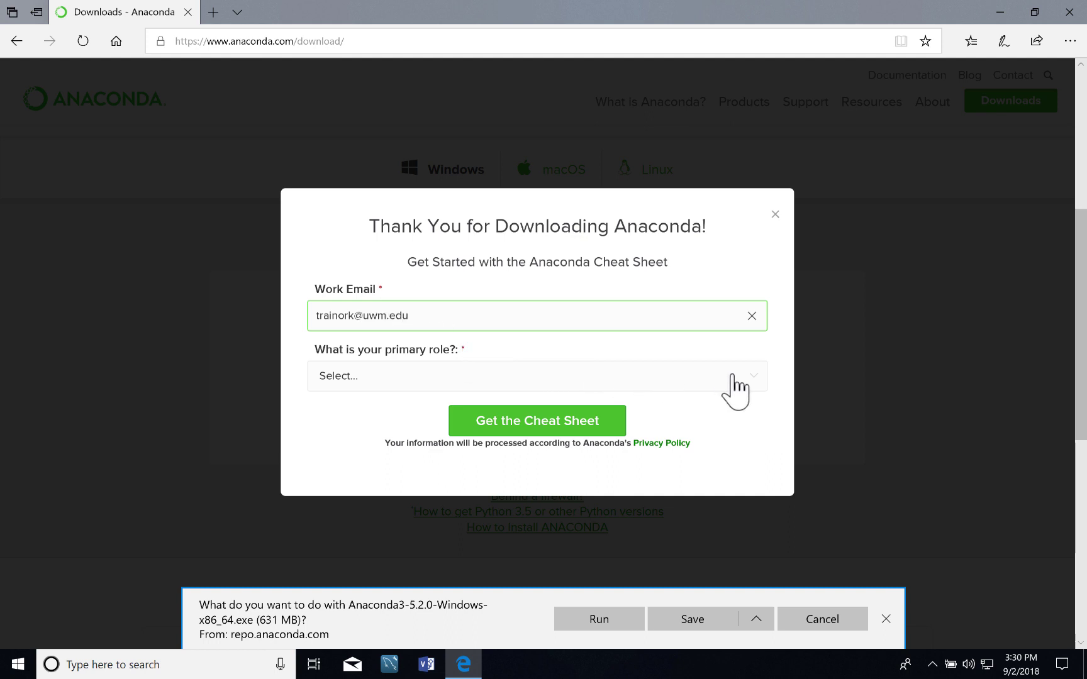
left_click(755, 377)
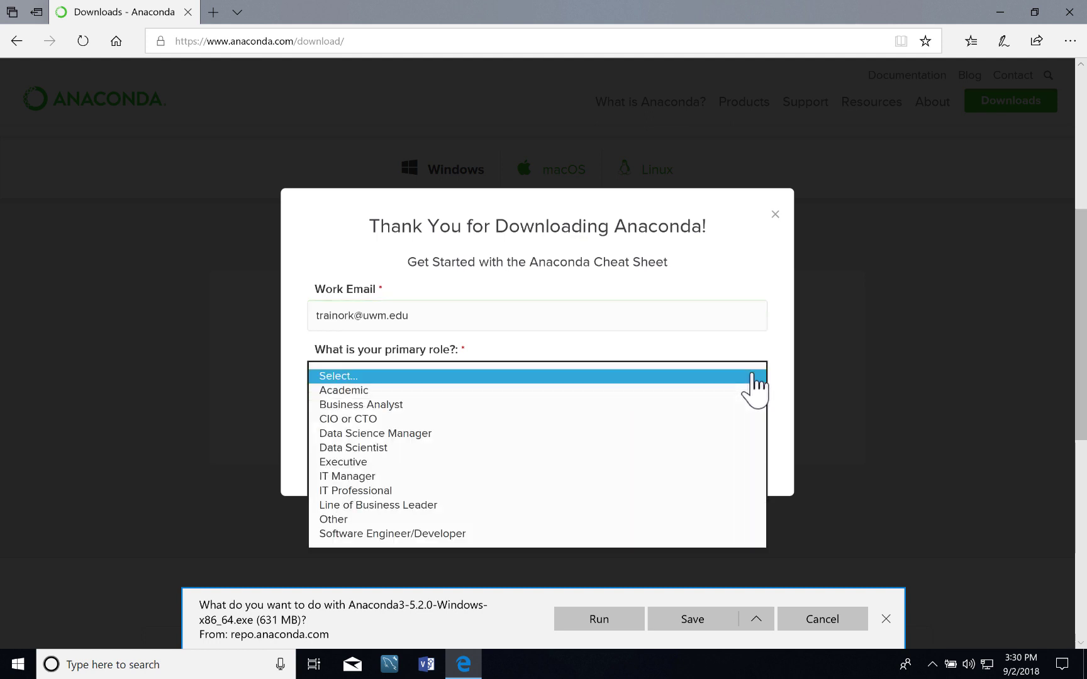
left_click(625, 391)
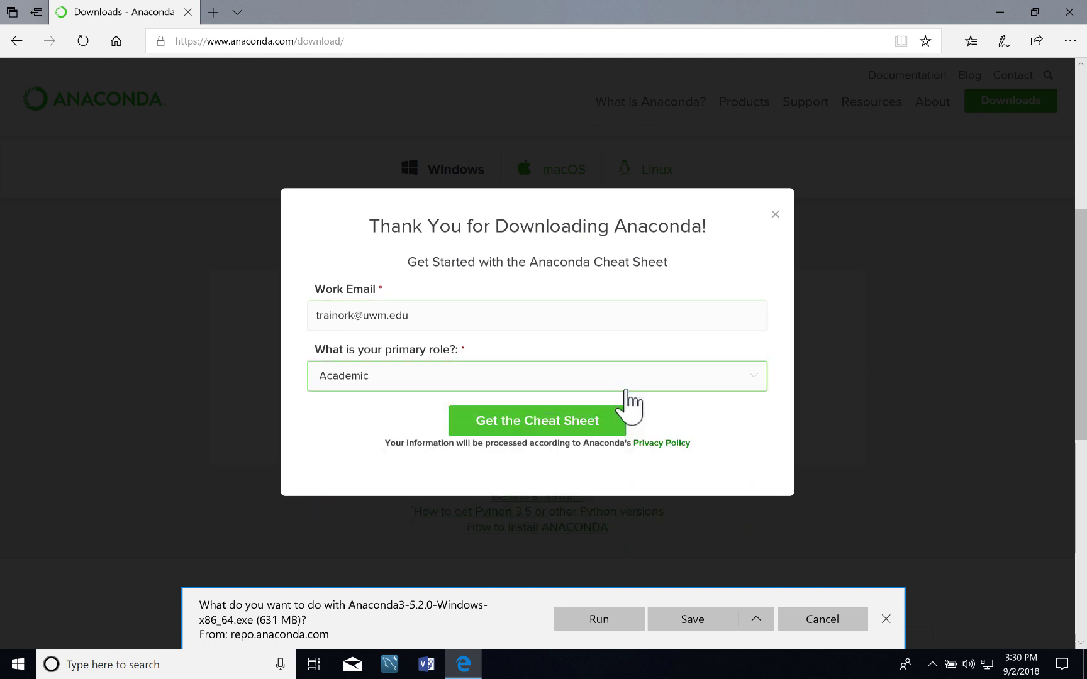
left_click(605, 422)
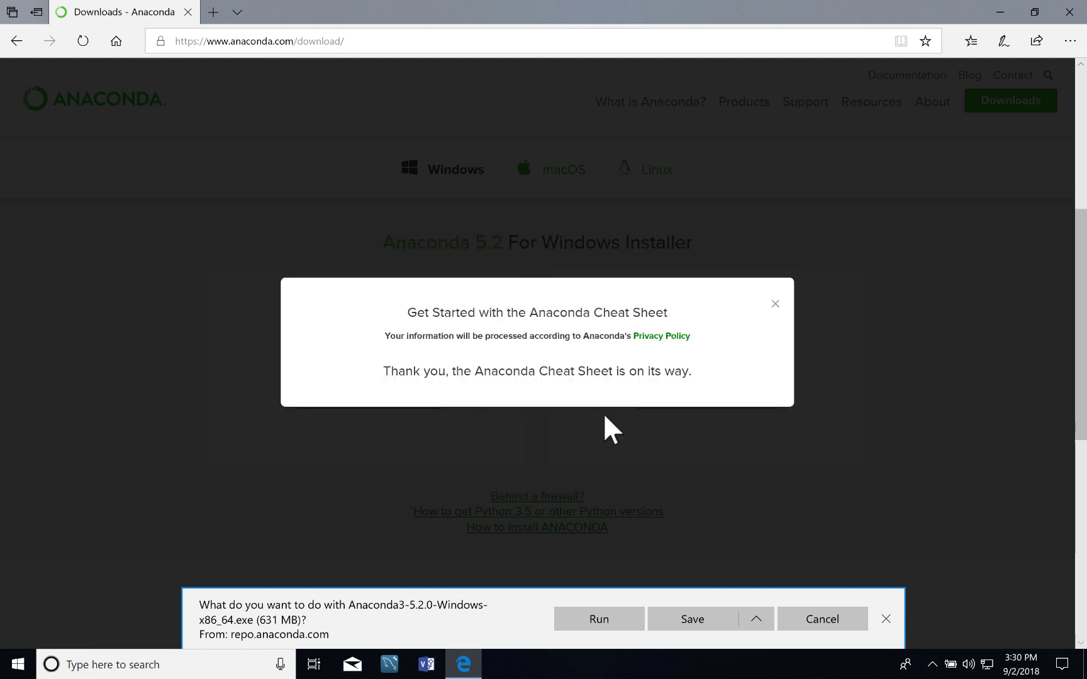
left_click(678, 622)
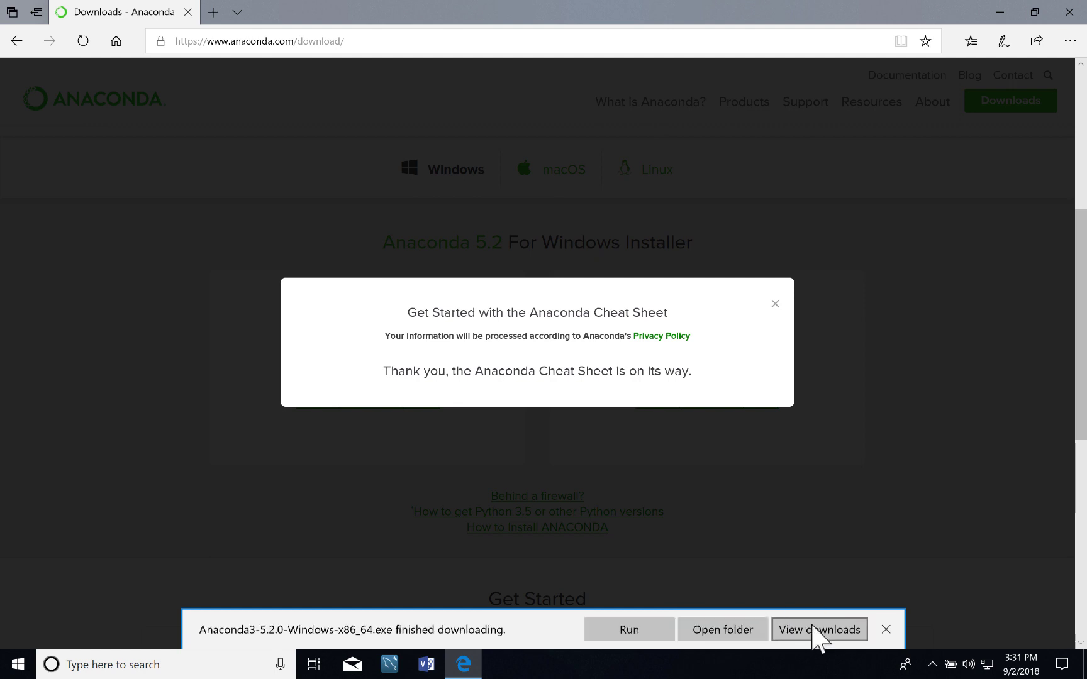
Show Edge's past downloads, with Anaconda3-5.2.0-Windows-x86_64.exe at the top.
left_click(815, 632)
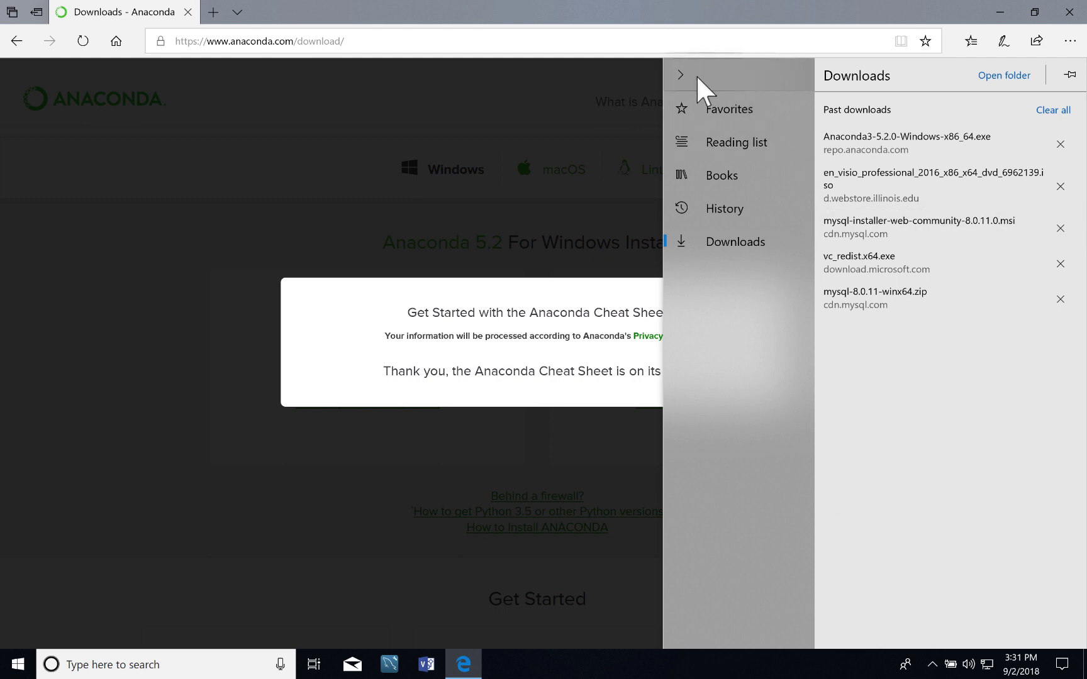
Toggle the Downloads panel's navigation labels, then close Microsoft Edge.
left_click(680, 74)
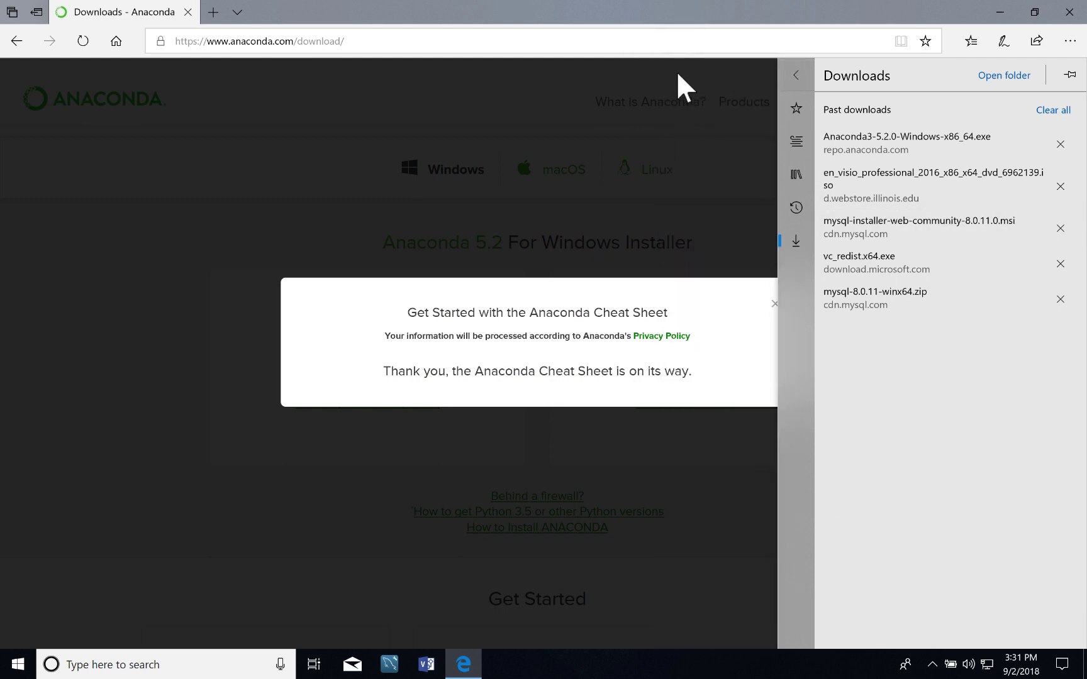
left_click(793, 74)
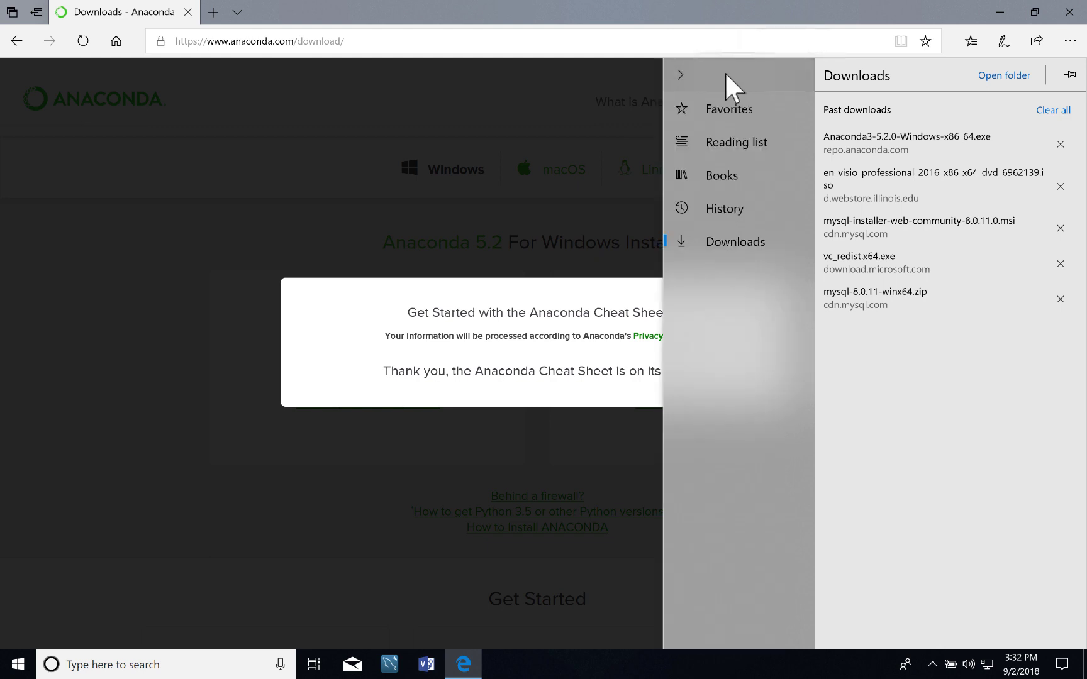
left_click(679, 73)
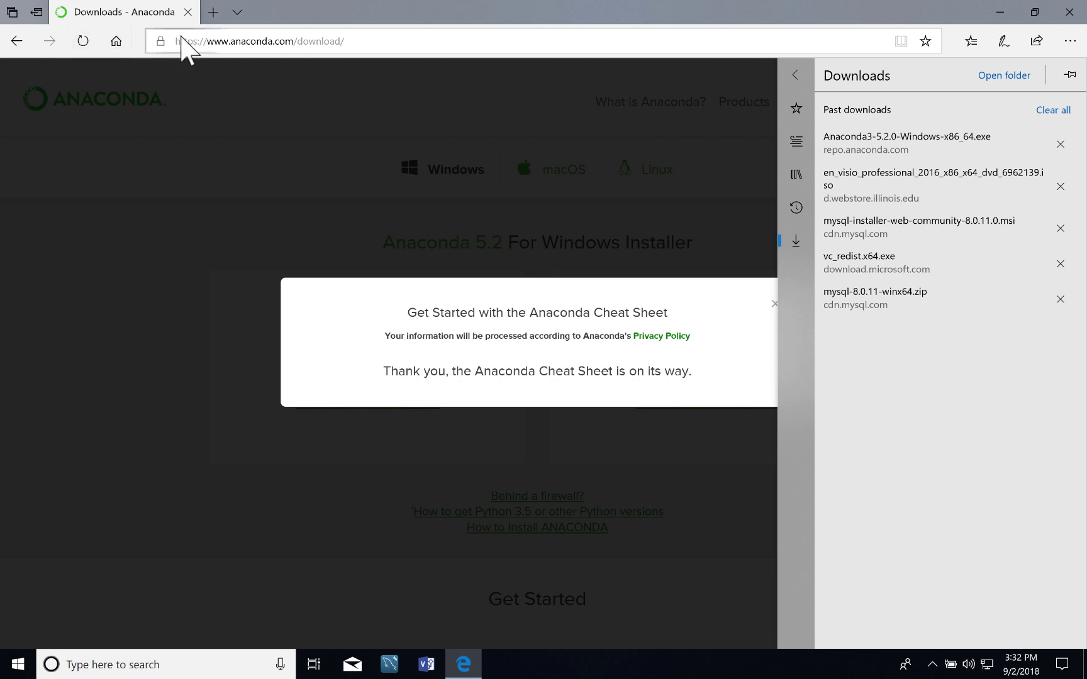
left_click(1069, 10)
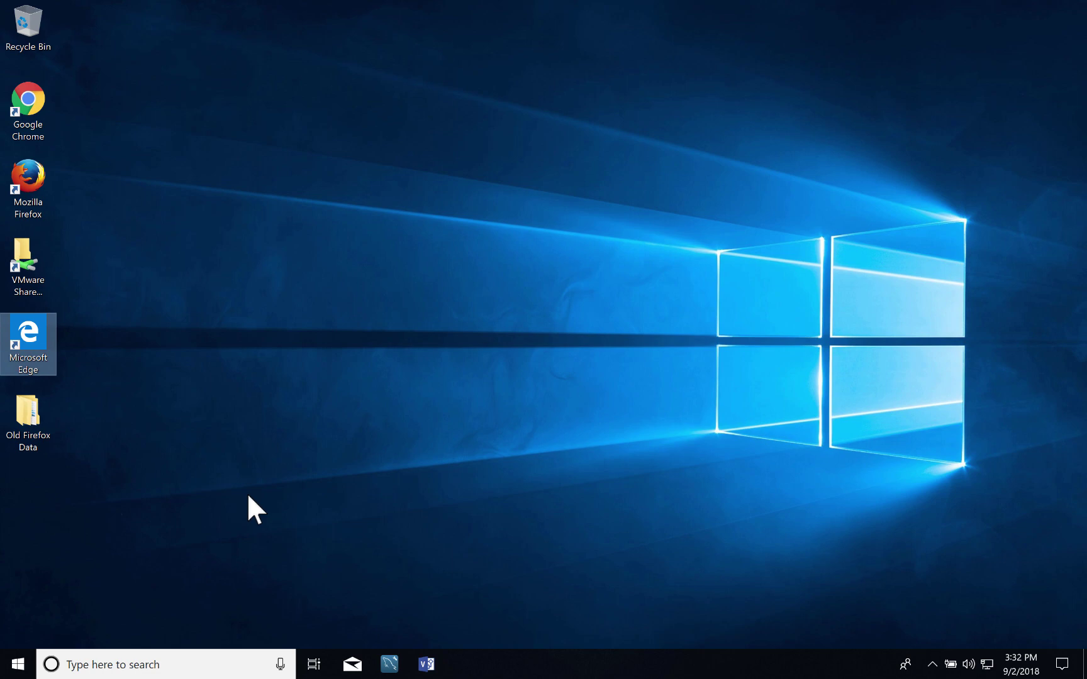
Pin File Explorer from the Start menu's Windows System group to the taskbar.
left_click(18, 664)
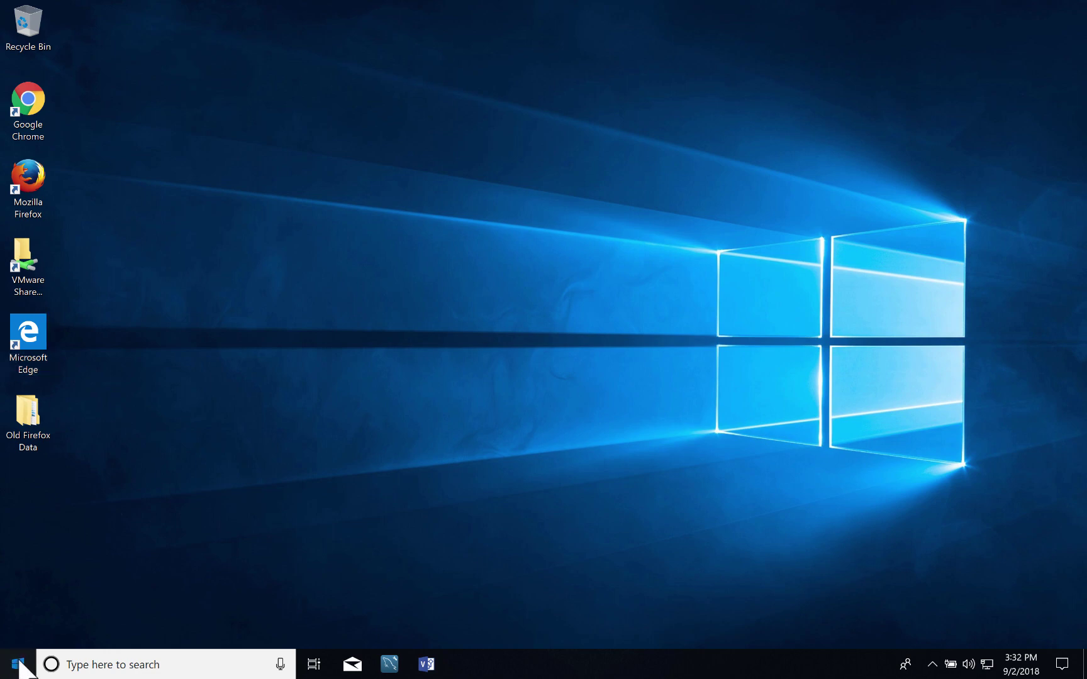
scroll(157, 510, "down", 10)
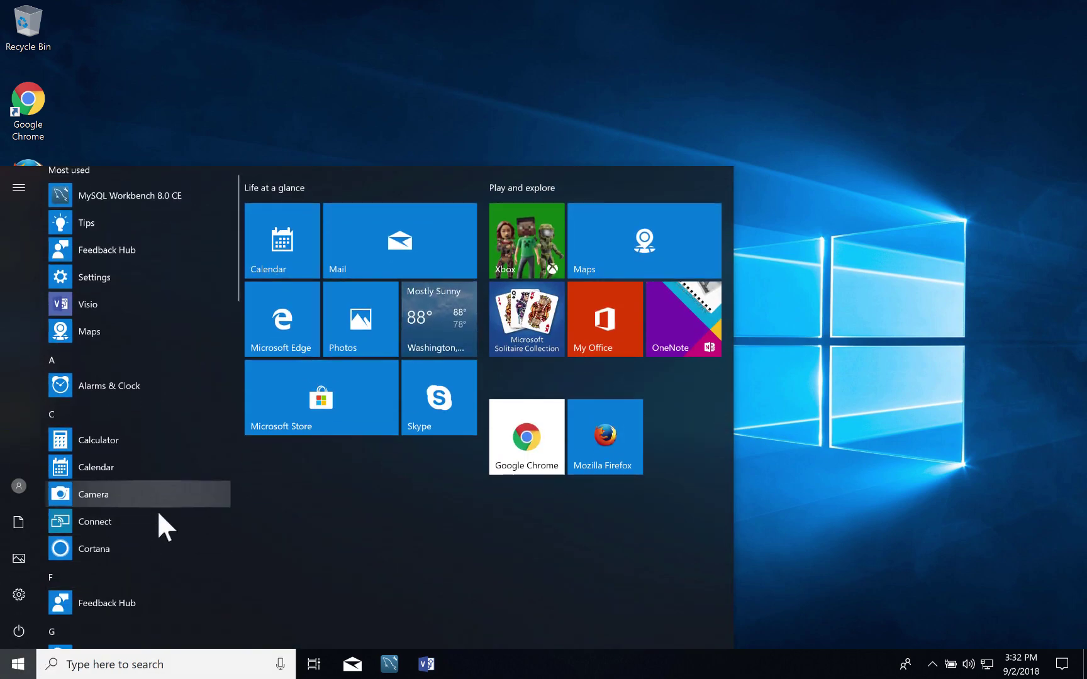
scroll(107, 322, "down", 10)
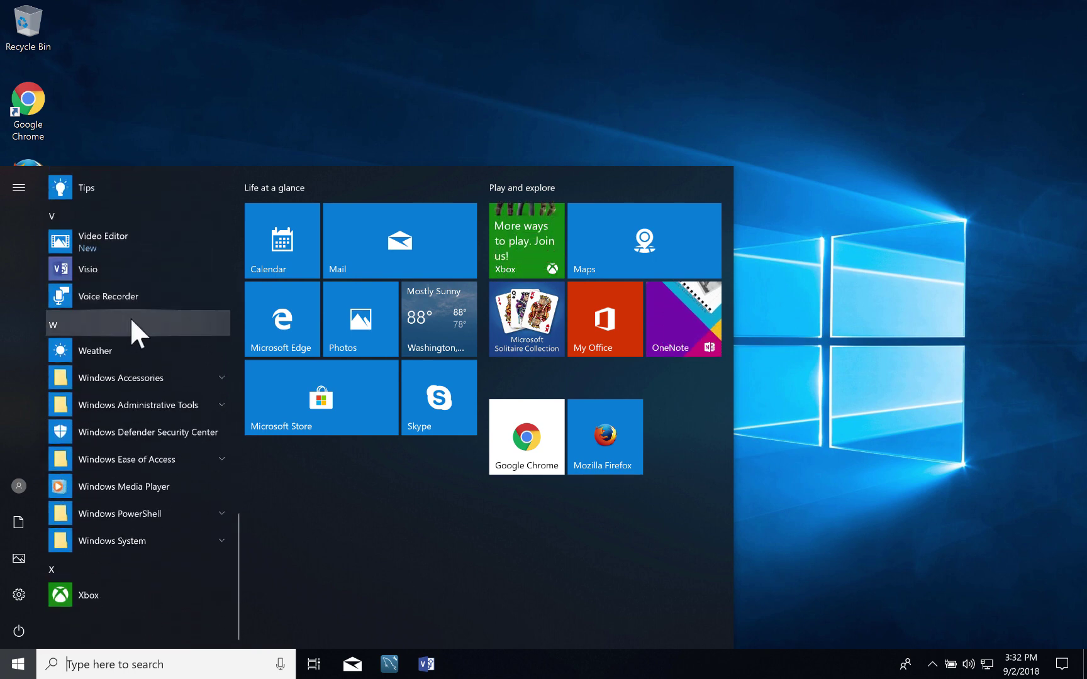
left_click(218, 533)
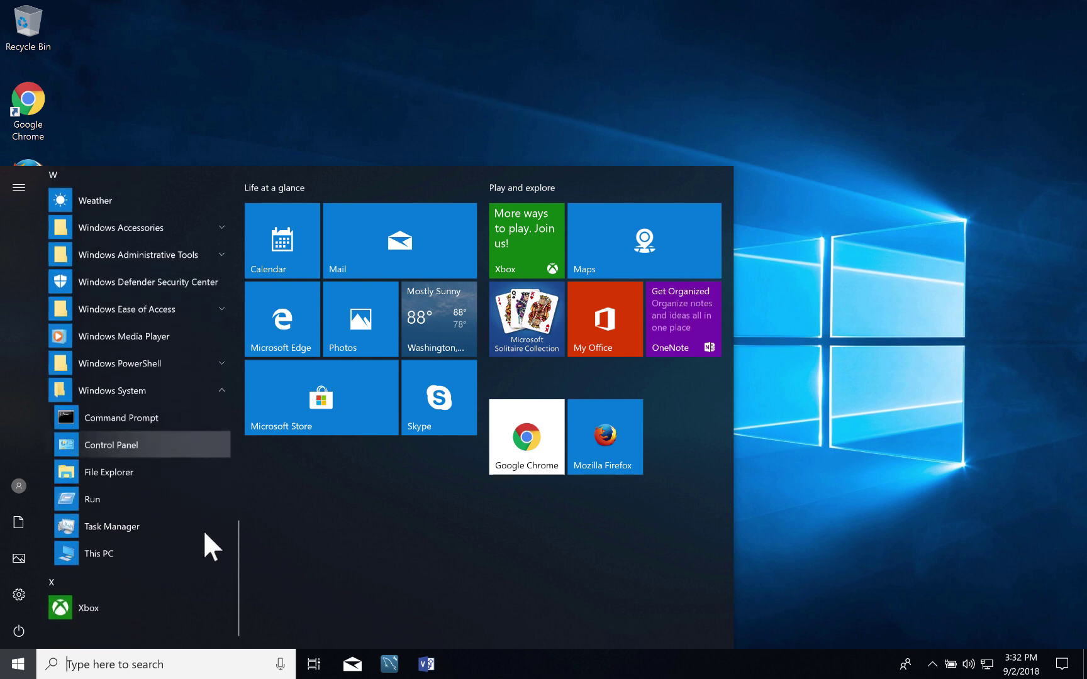
left_click(110, 455)
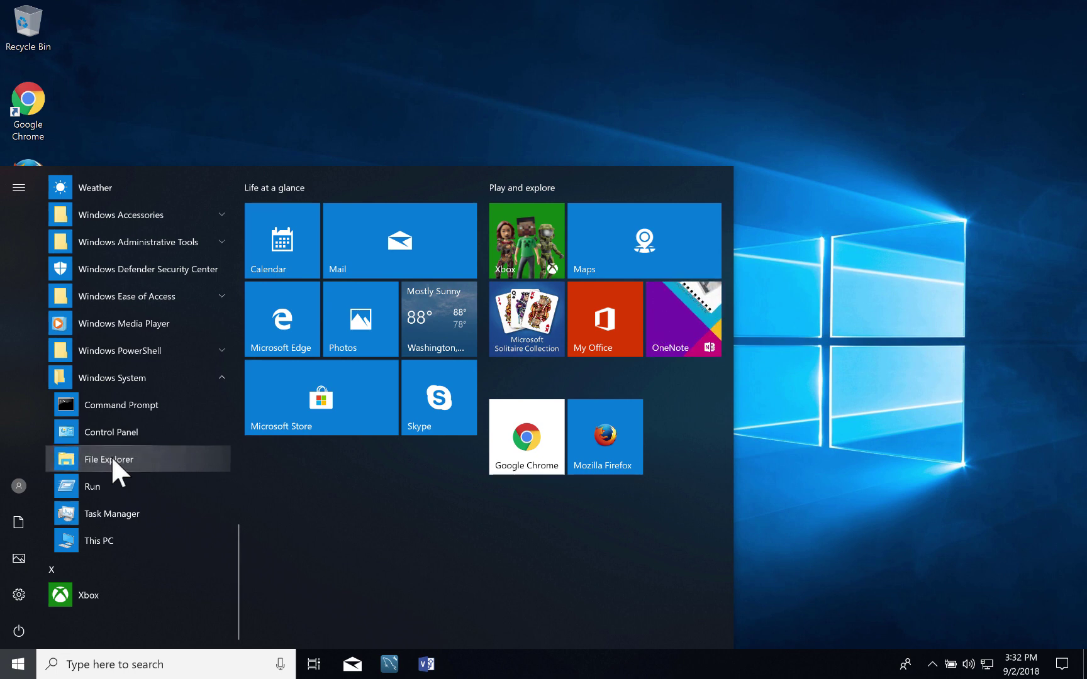
right_click(111, 456)
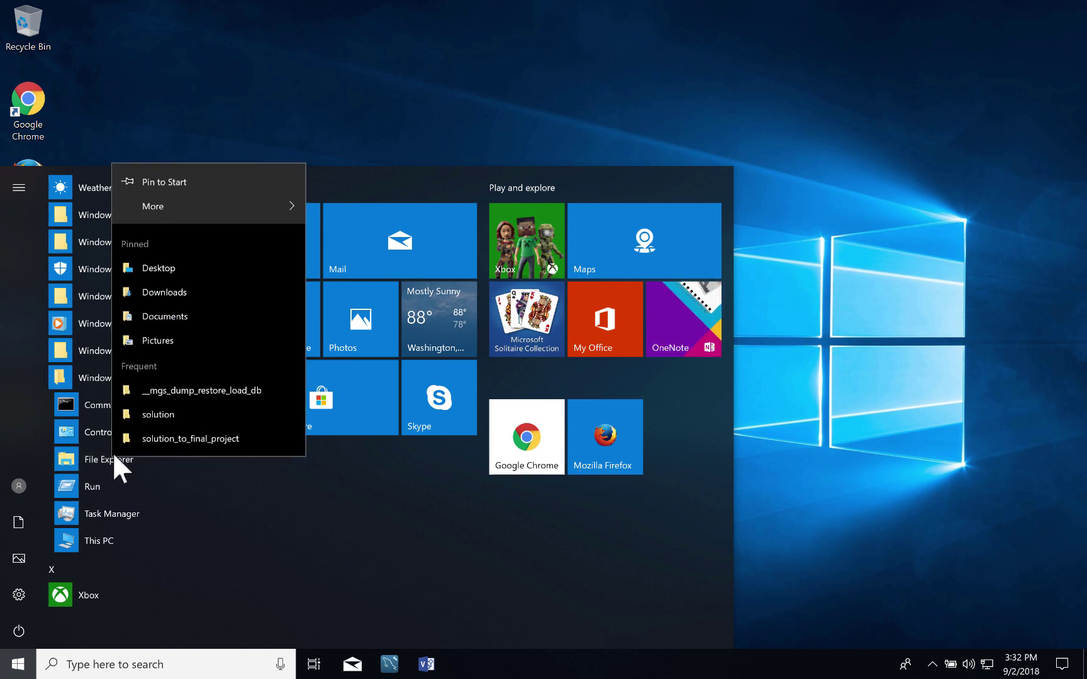
mouse_move(281, 206)
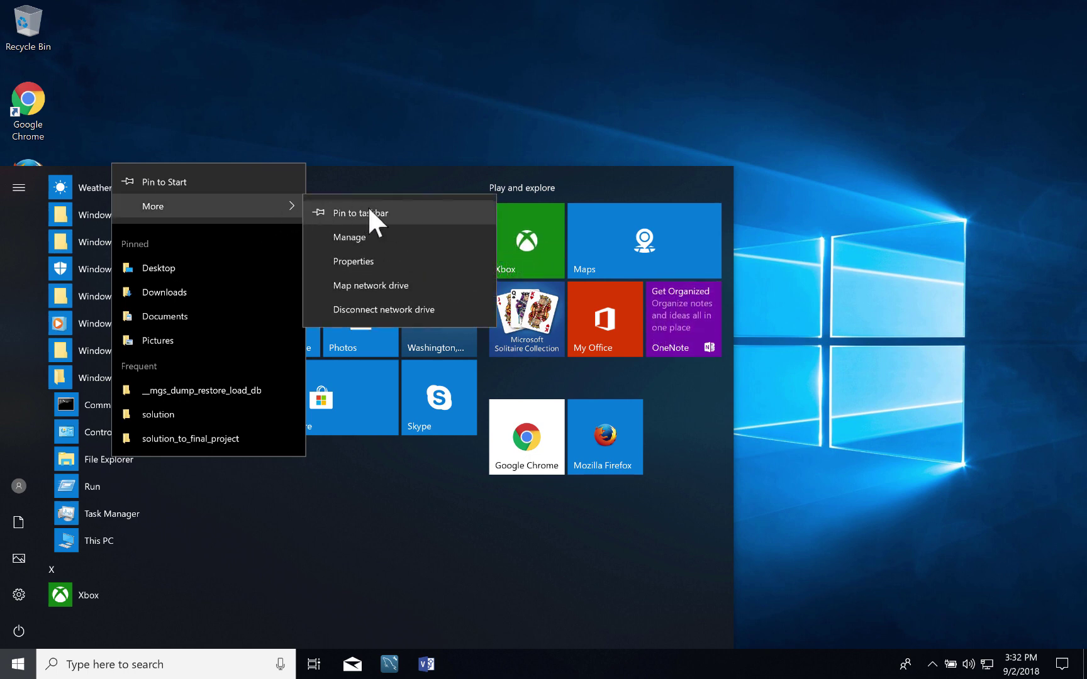
left_click(368, 211)
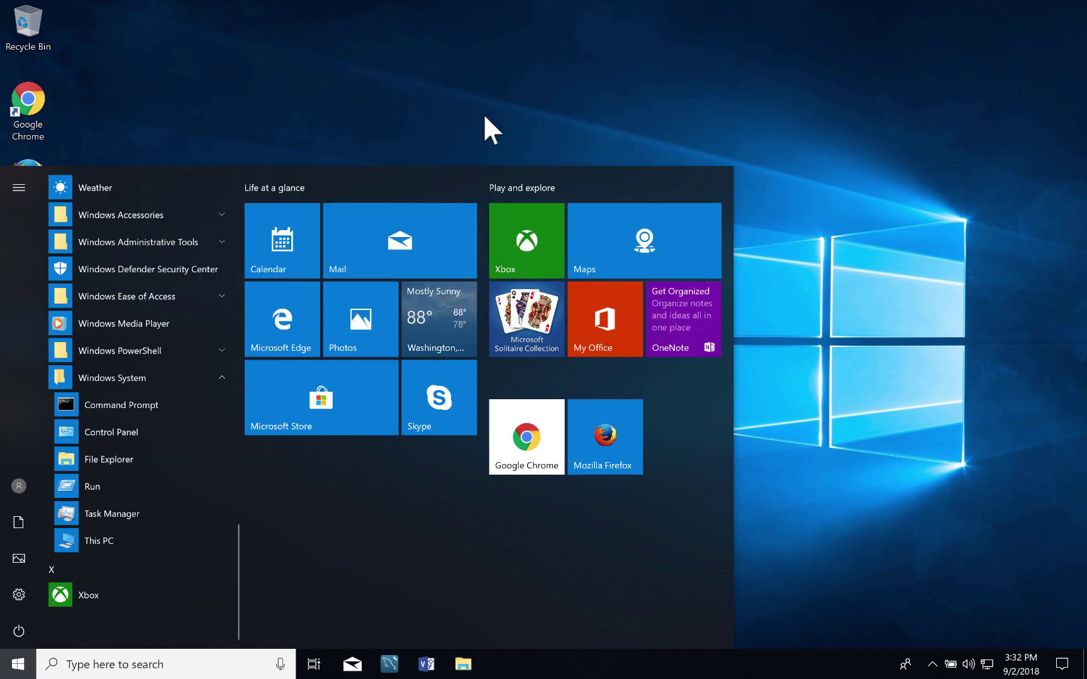
left_click(484, 116)
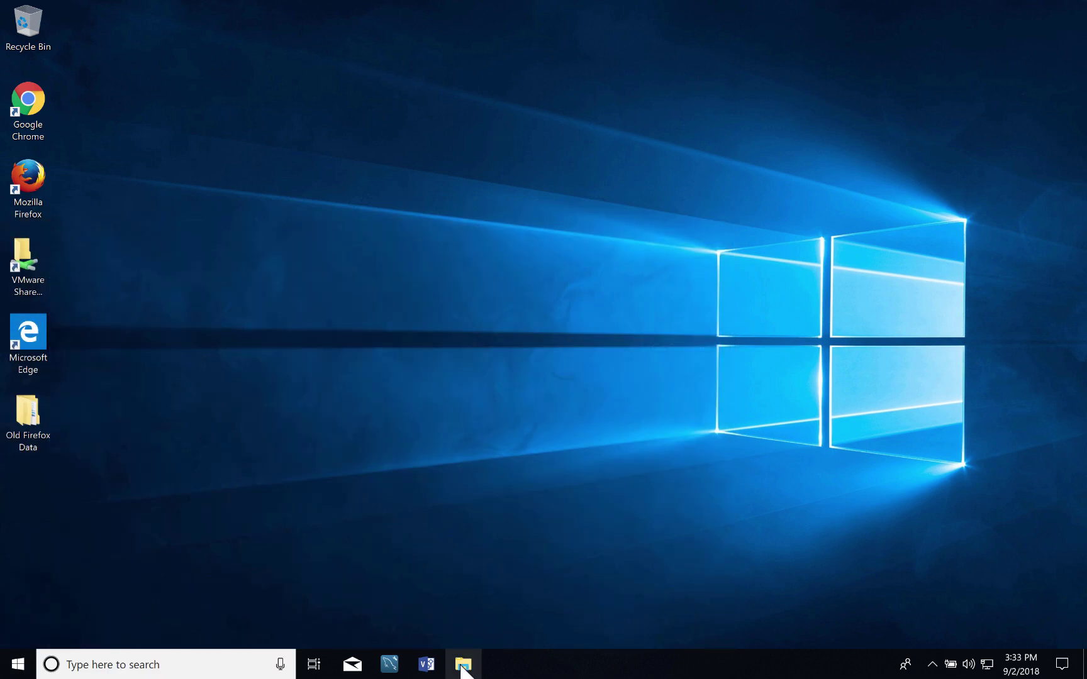
Select the Anaconda3-5.2.0-Windows-x86_64 installer in File Explorer's Downloads folder.
left_click(462, 664)
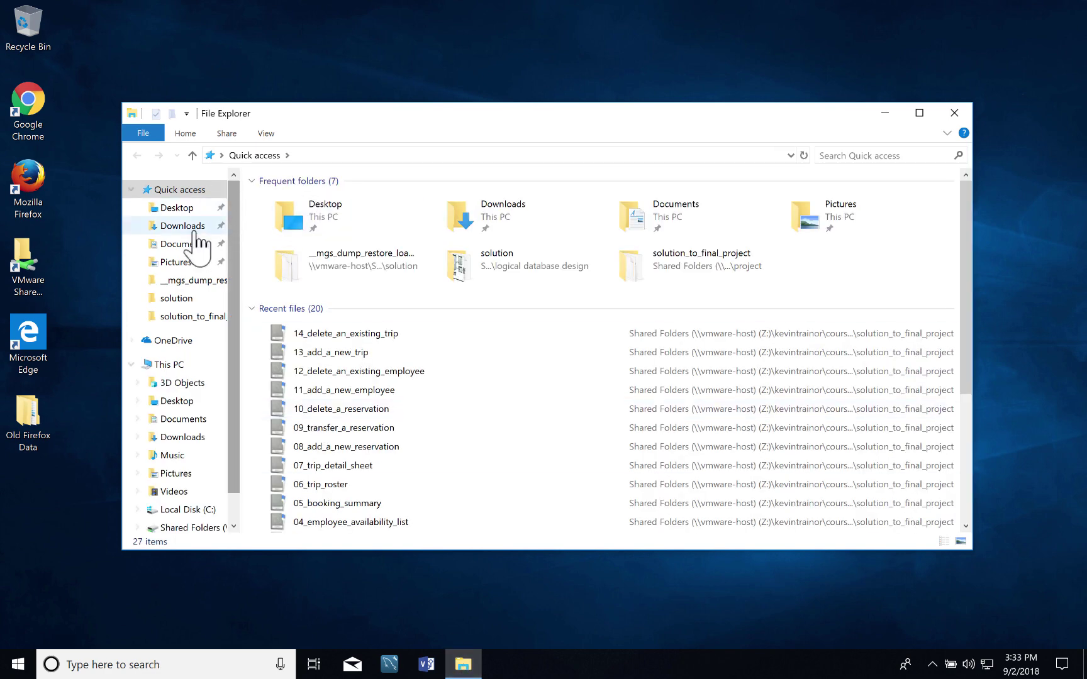
left_click(182, 226)
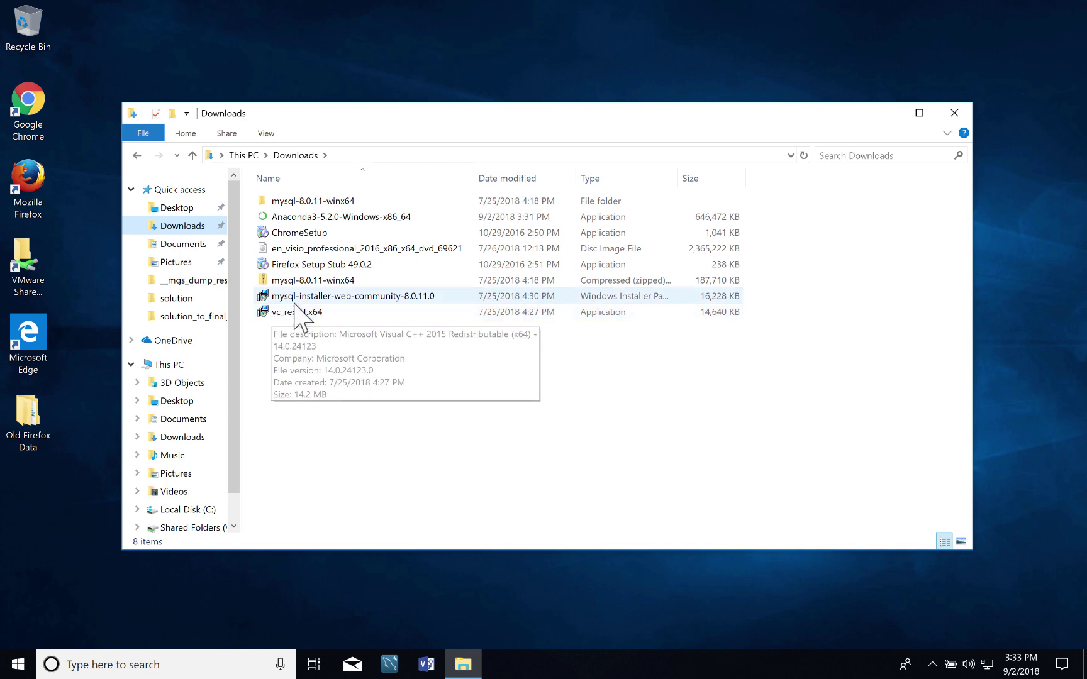
left_click(322, 218)
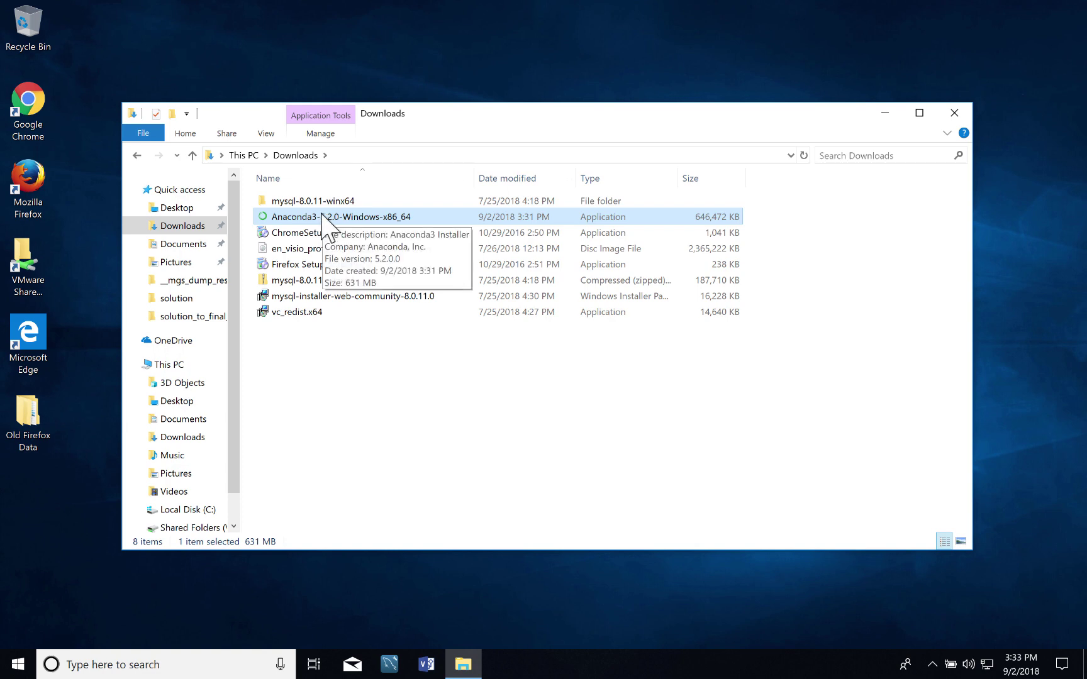
Launch the Anaconda3 installer, accept the licence, and choose an All Users installation.
double_click(321, 215)
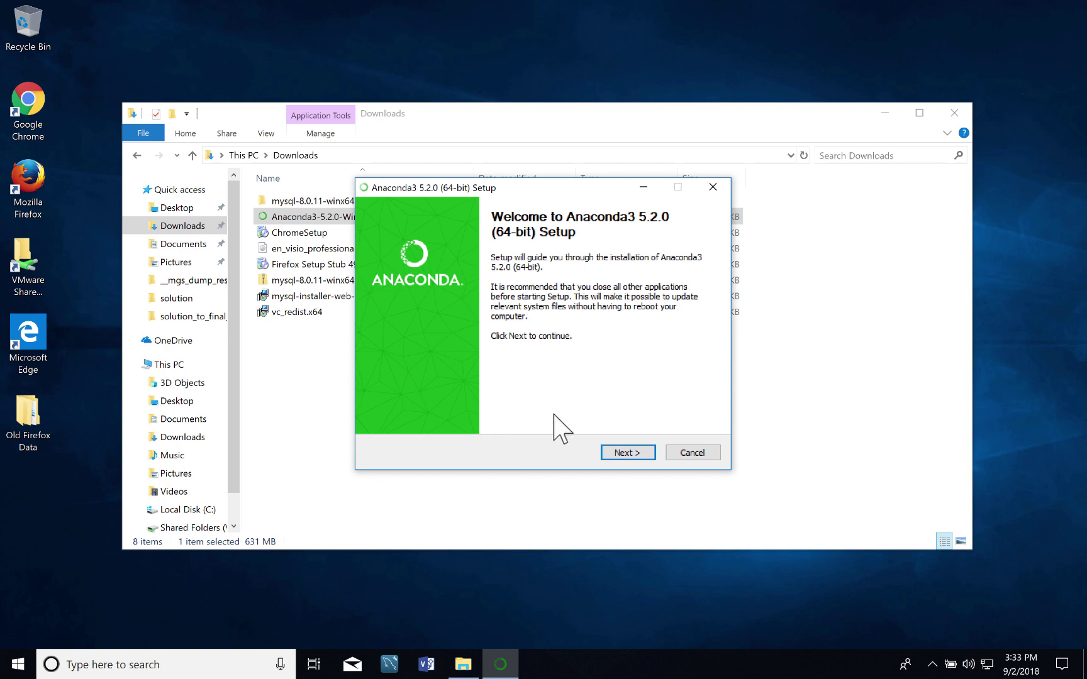
left_click(628, 452)
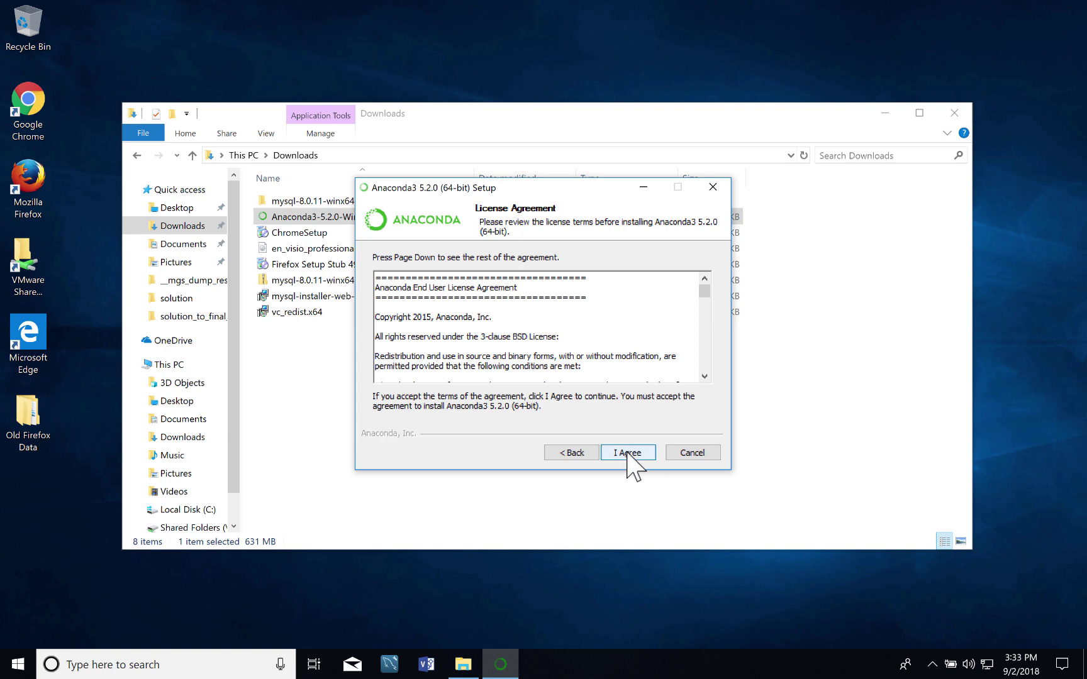
left_click(627, 453)
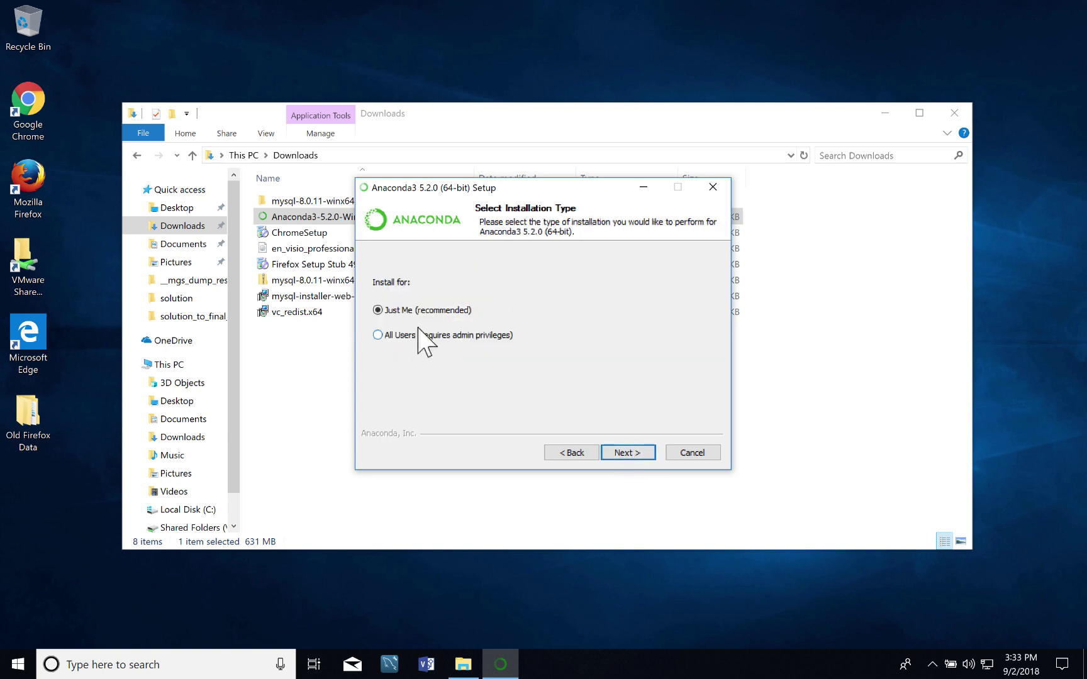
left_click(378, 335)
left_click(644, 452)
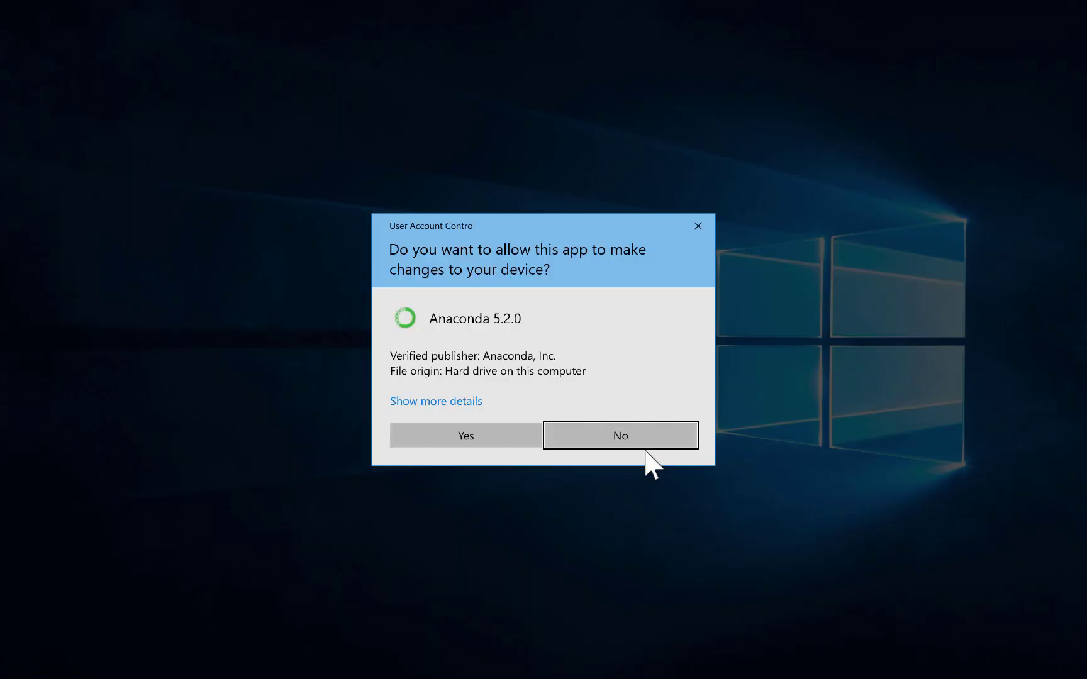
Approve the admin prompt and keep C:\ProgramData\Anaconda3 as the install folder.
left_click(516, 434)
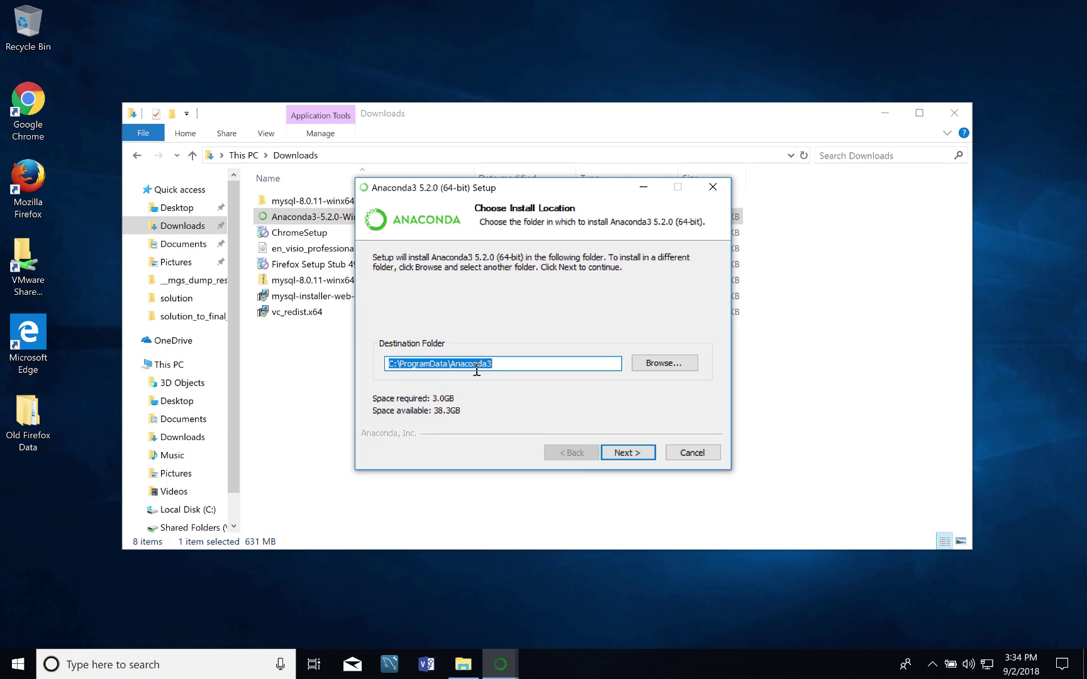
left_click(620, 453)
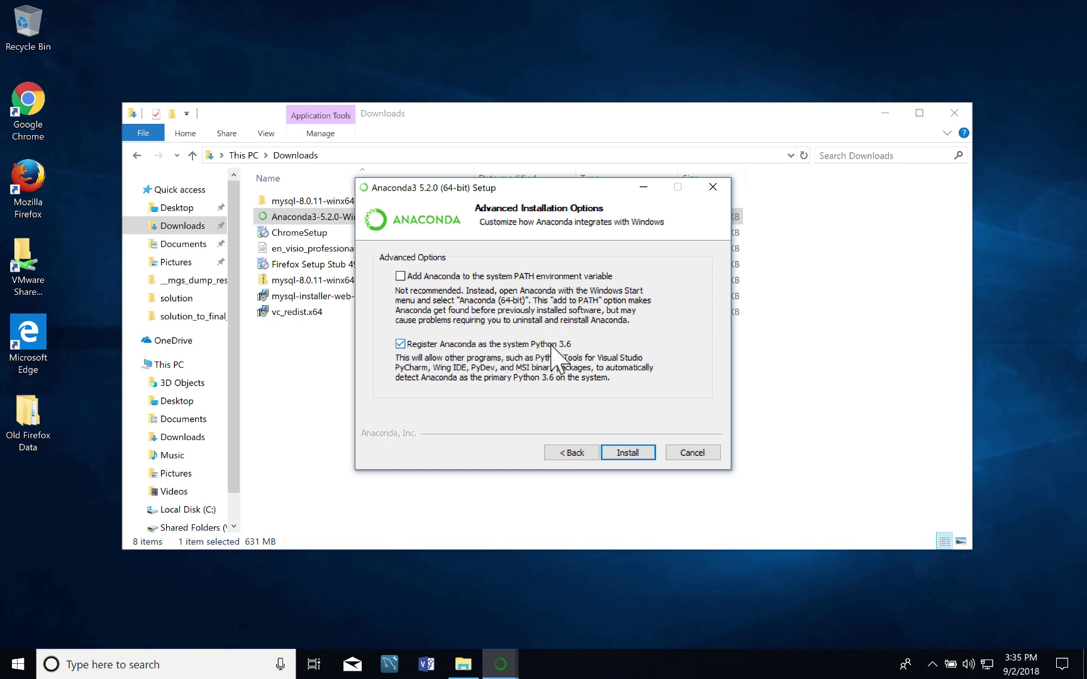
Run the Anaconda3 5.2.0 installation through to Installation Complete.
left_click(629, 454)
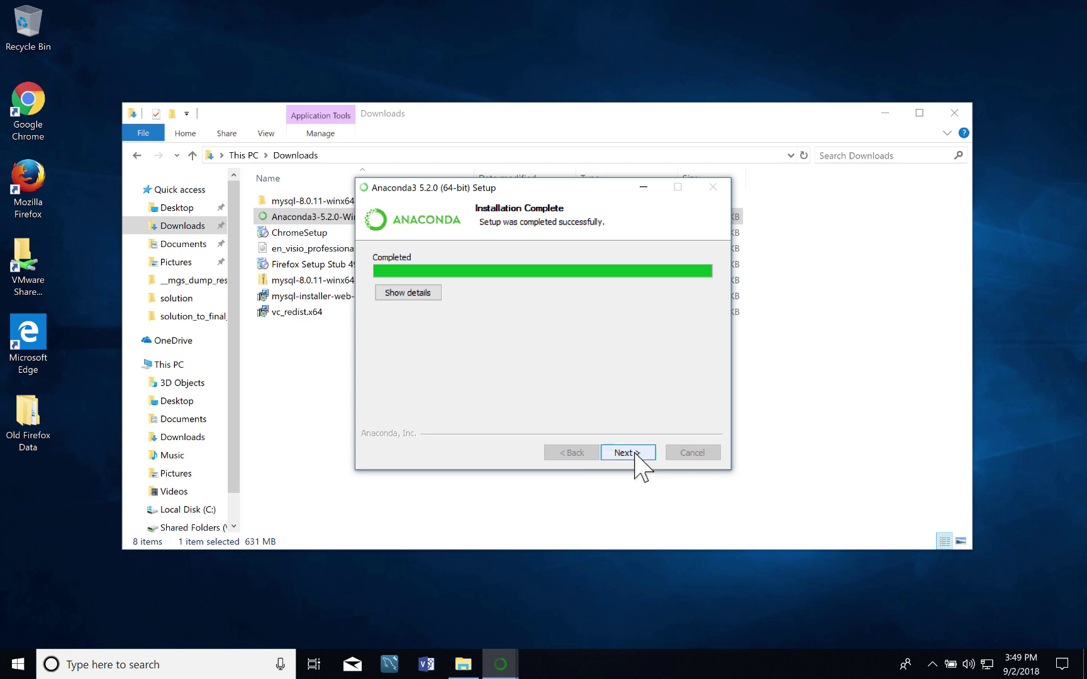
Skip the VS Code install and untick 'Learn more about Anaconda Cloud' on the final page.
left_click(636, 454)
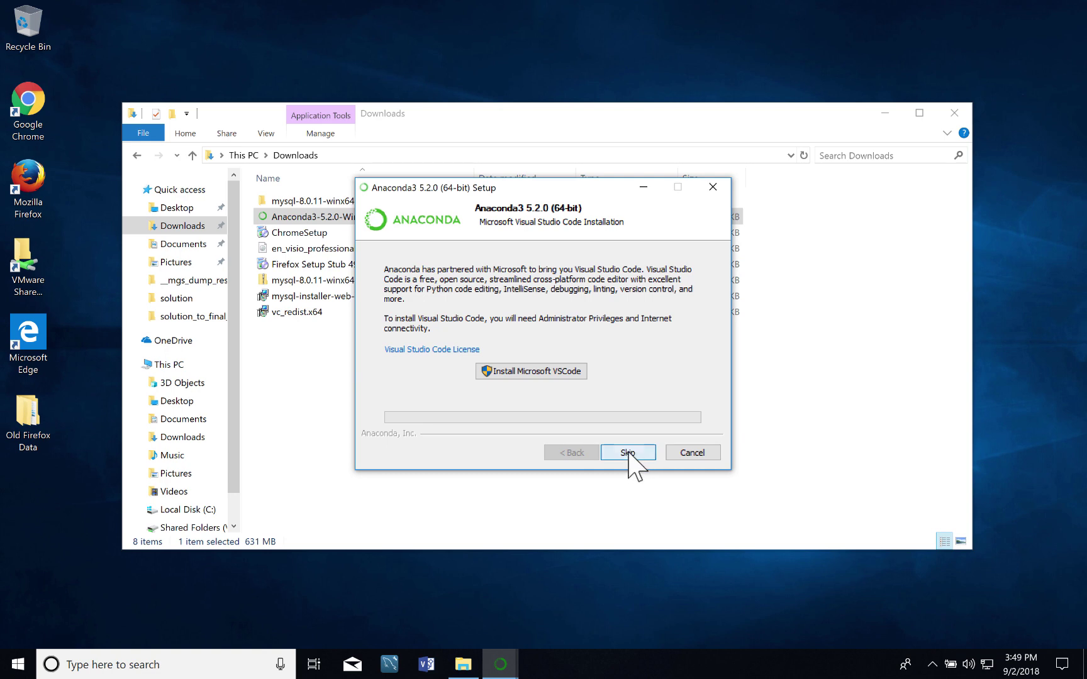
left_click(627, 453)
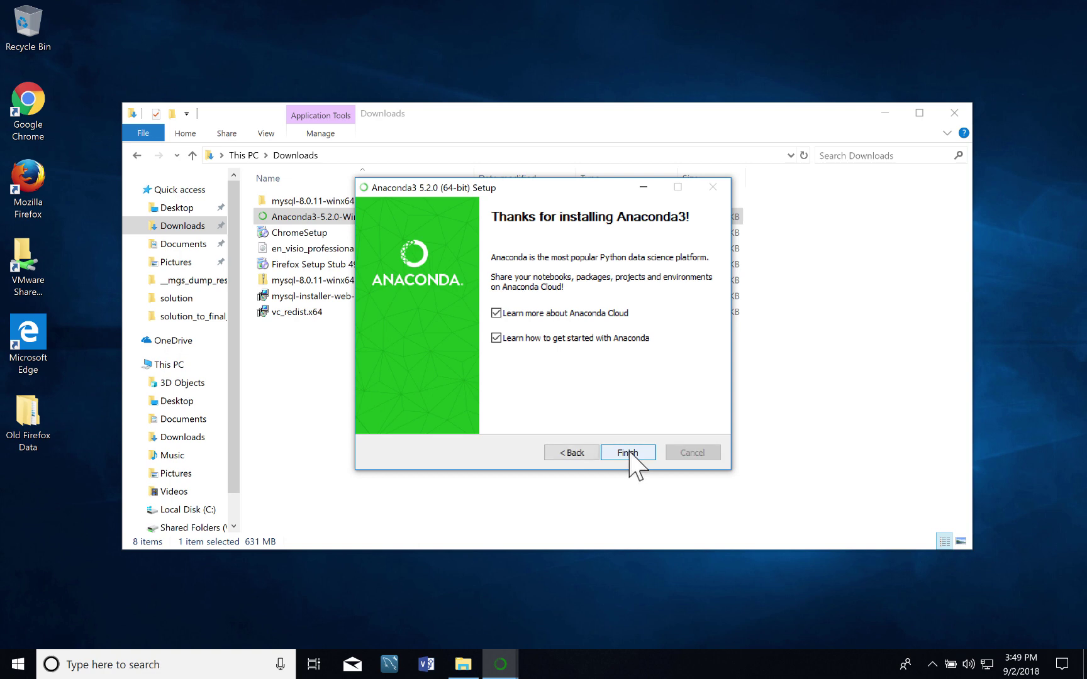
left_click(496, 312)
left_click(620, 451)
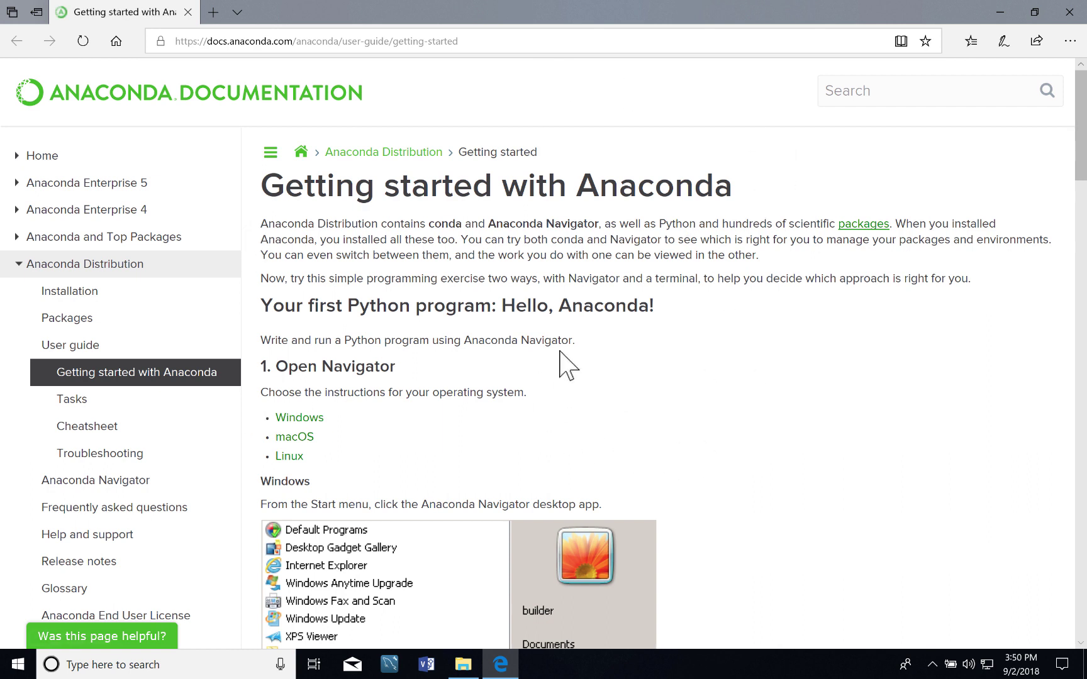
scroll(796, 475, "down", 1)
scroll(801, 484, "down", 10)
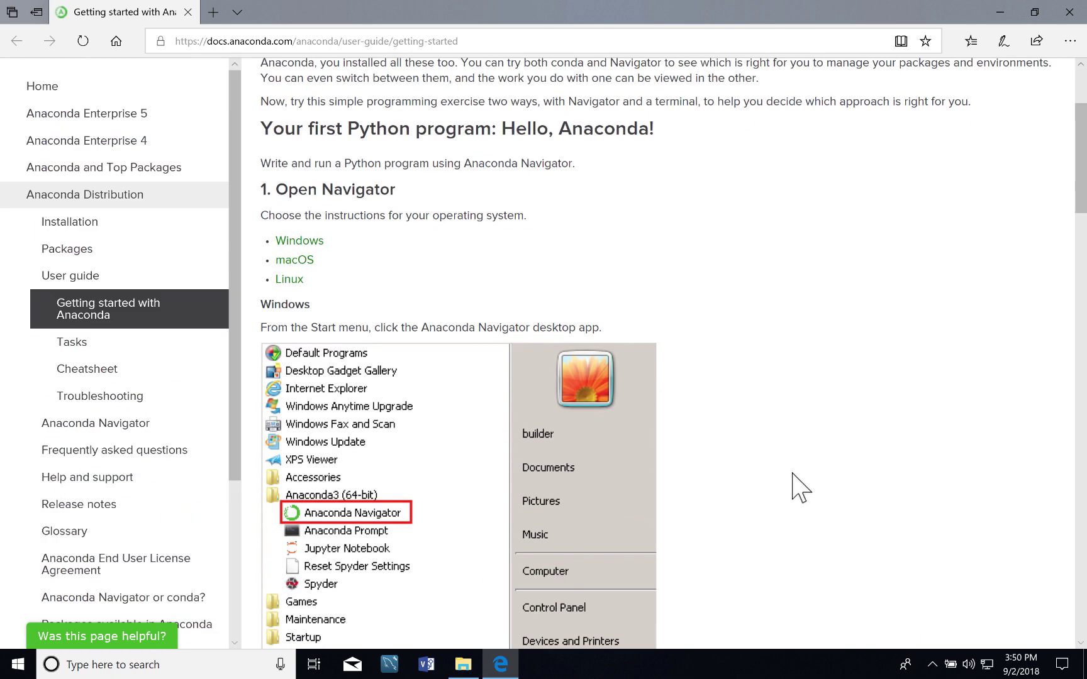
scroll(801, 466, "down", 2)
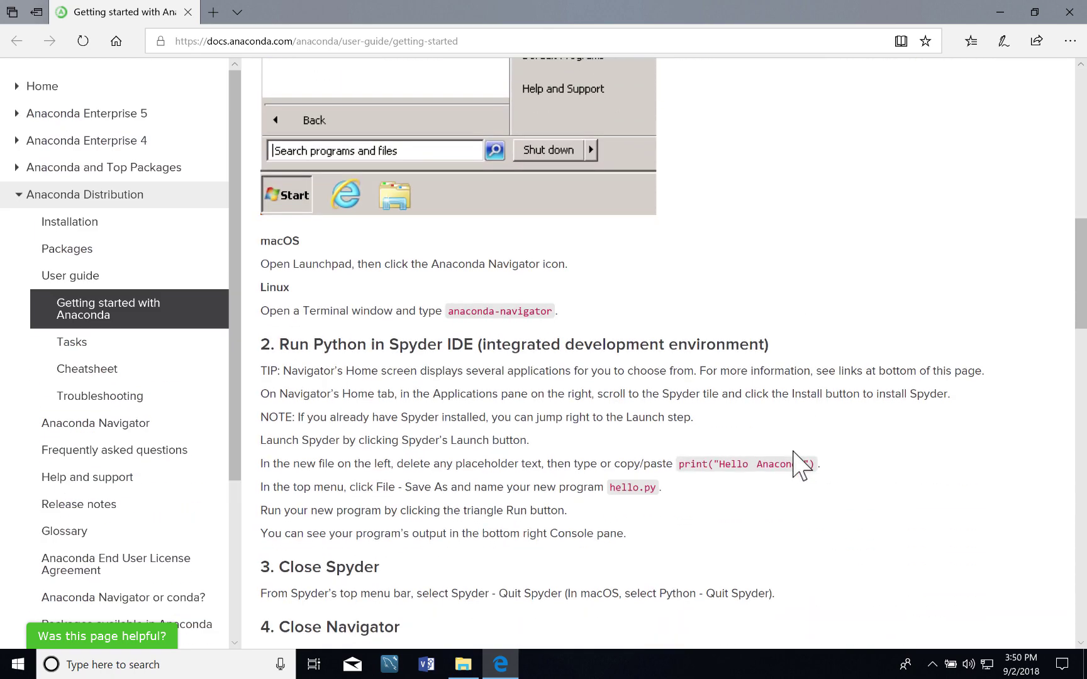
scroll(801, 465, "up", 12)
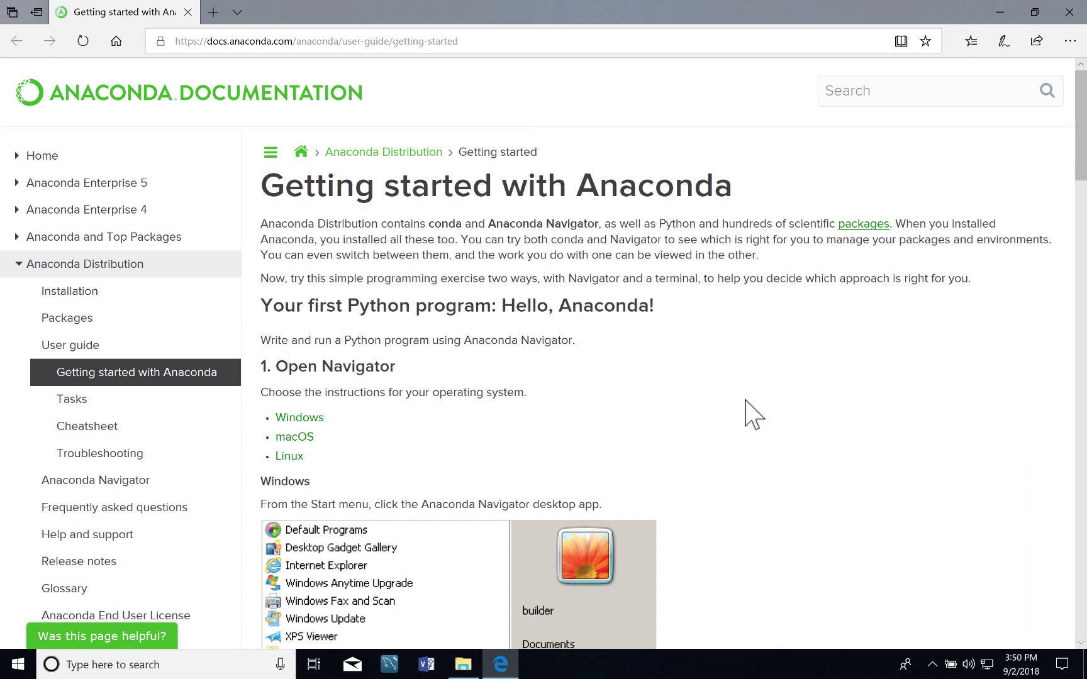
Close the documentation browser and launch Anaconda Navigator from the Start menu's Anaconda3 (64-bit) group.
left_click(1069, 12)
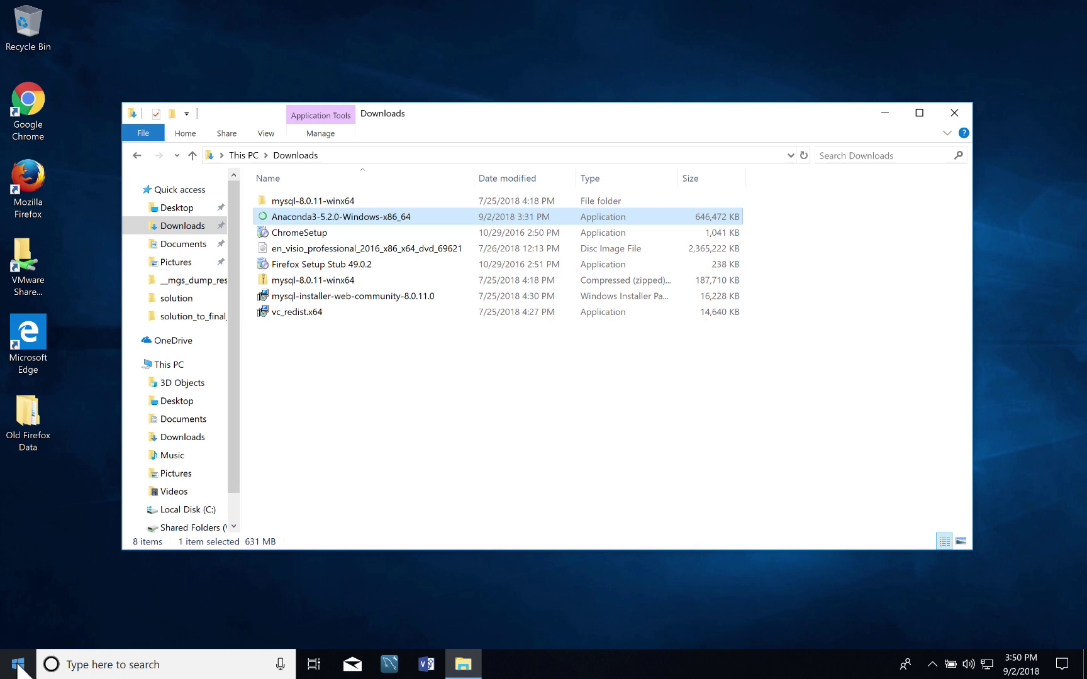
left_click(18, 665)
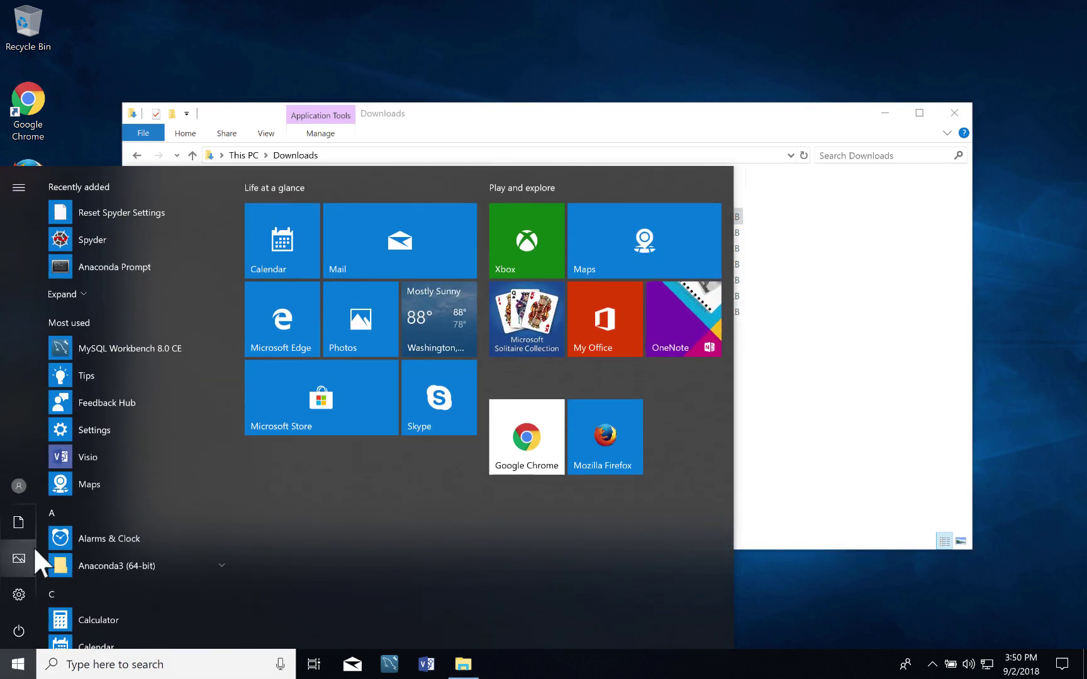
scroll(88, 500, "down", 5)
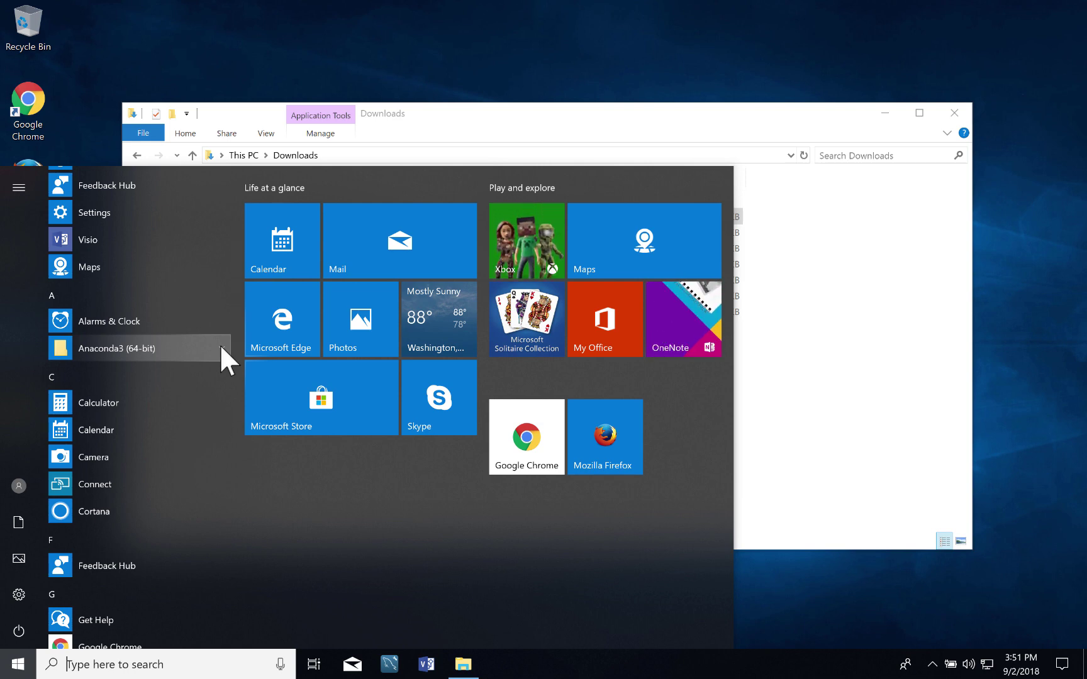
left_click(220, 346)
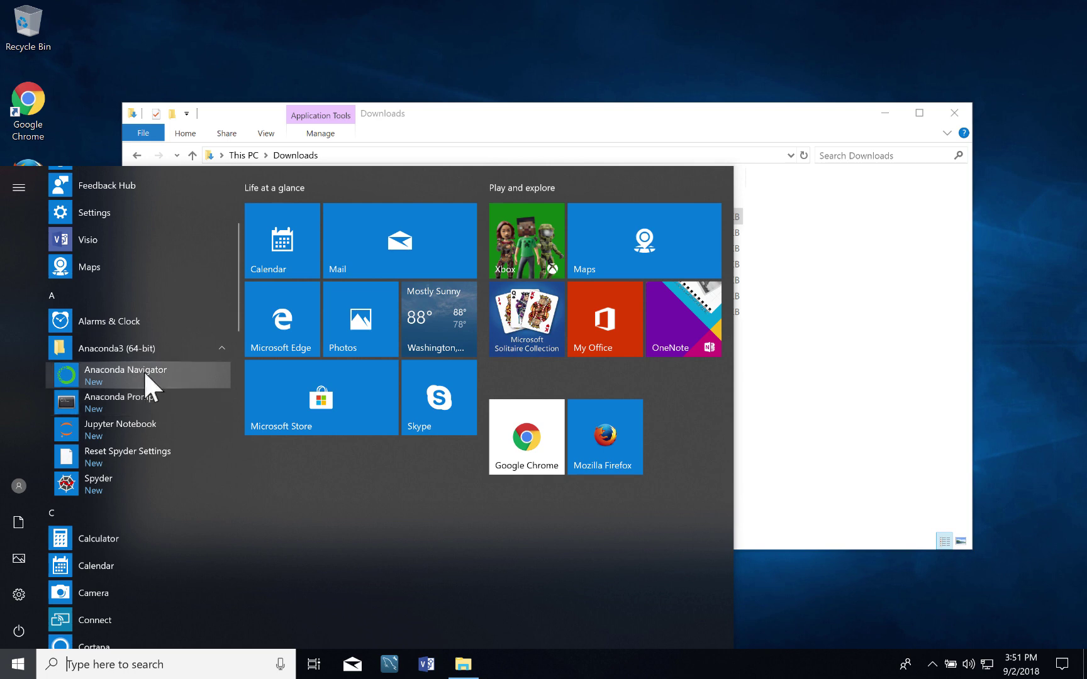
left_click(132, 373)
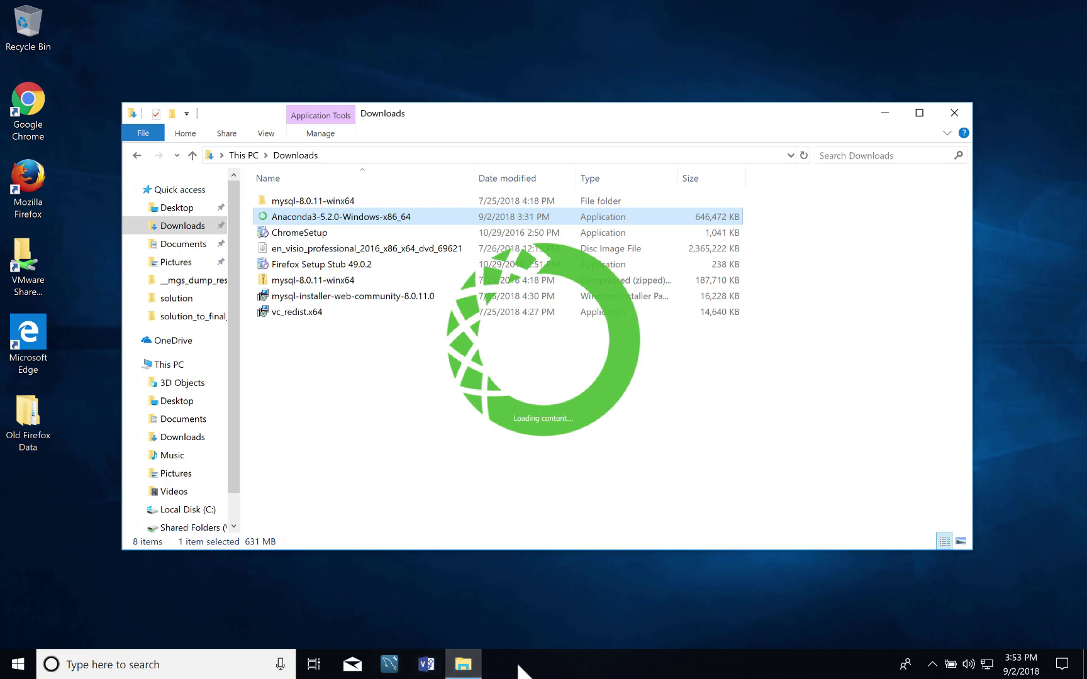
Wait for Anaconda Navigator's splash screen until the Home page with its applications appears.
mouse_move(519, 666)
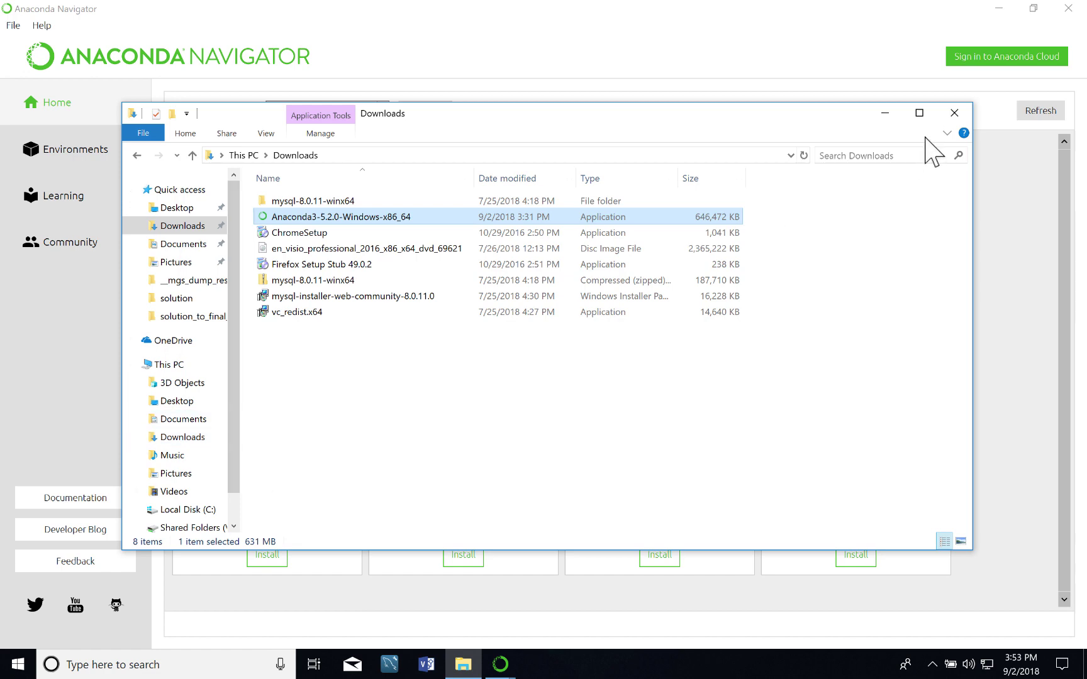
Close the Downloads folder window and dismiss Navigator's welcome notice with 'Ok, and don't show again'.
left_click(954, 114)
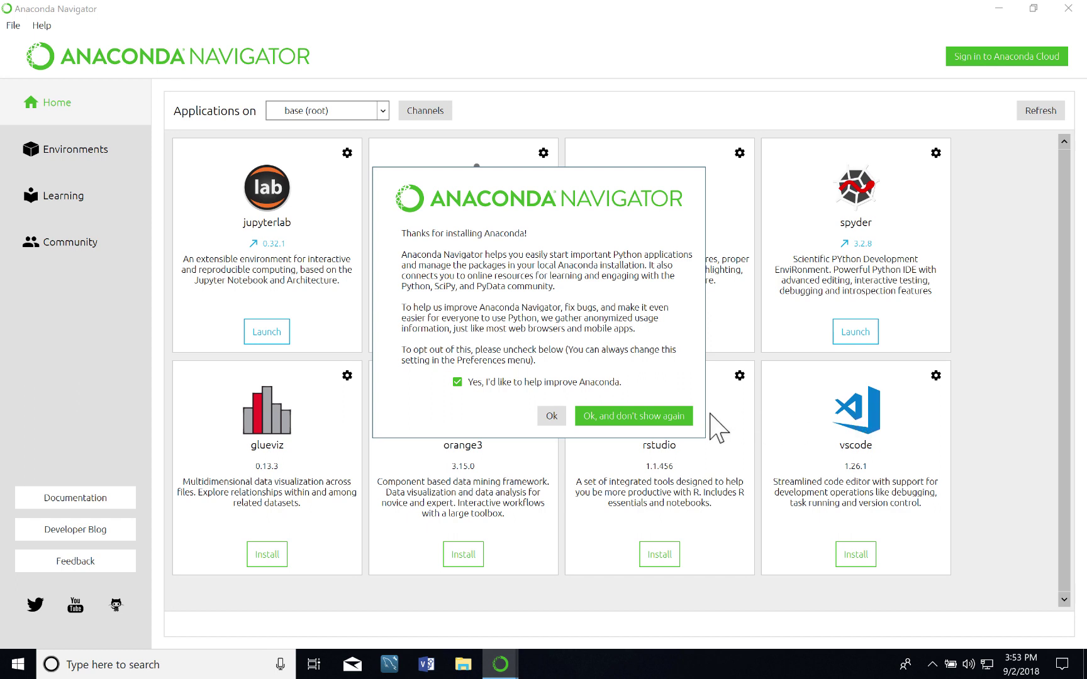
left_click(667, 417)
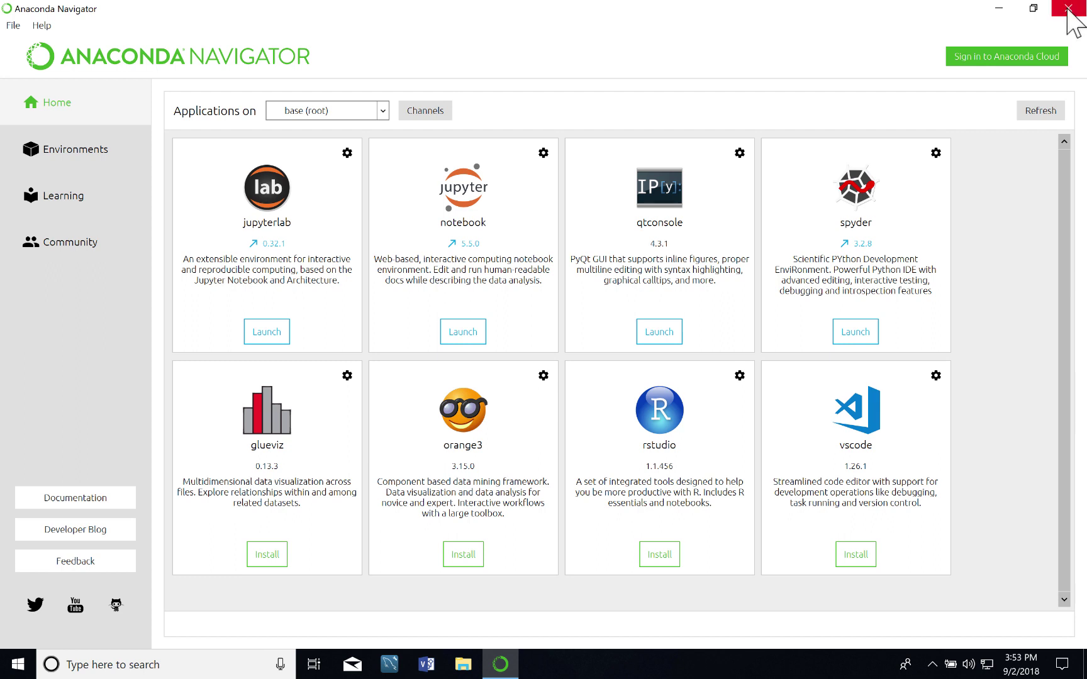
Close the Navigator window and confirm Yes in the still-busy Quit application warning.
left_click(1068, 9)
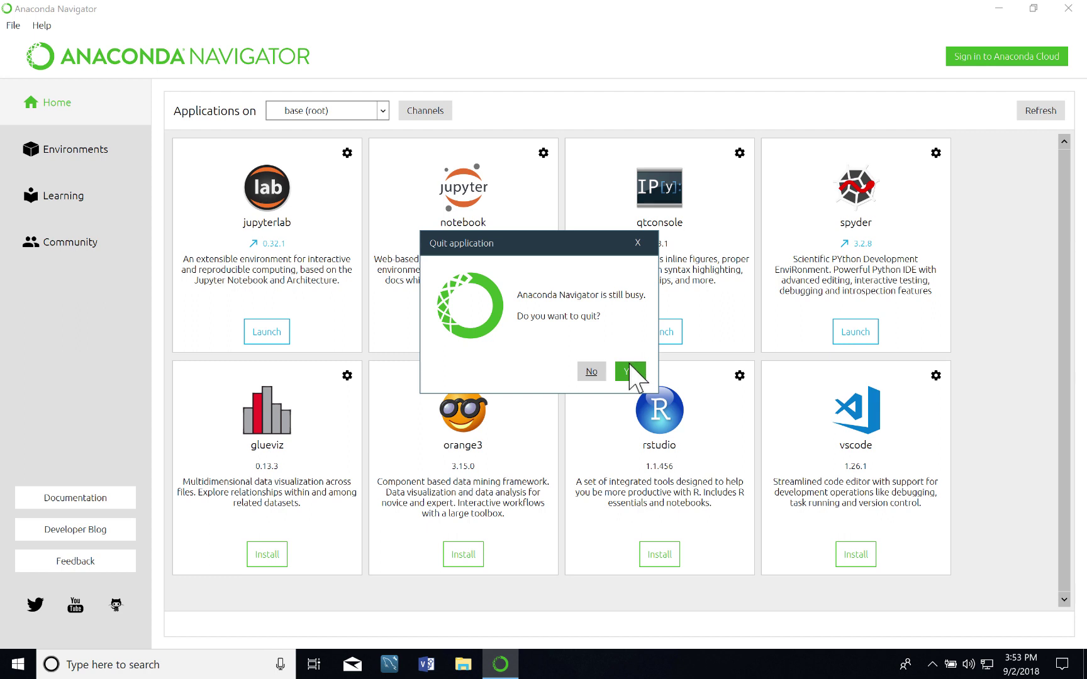
left_click(630, 371)
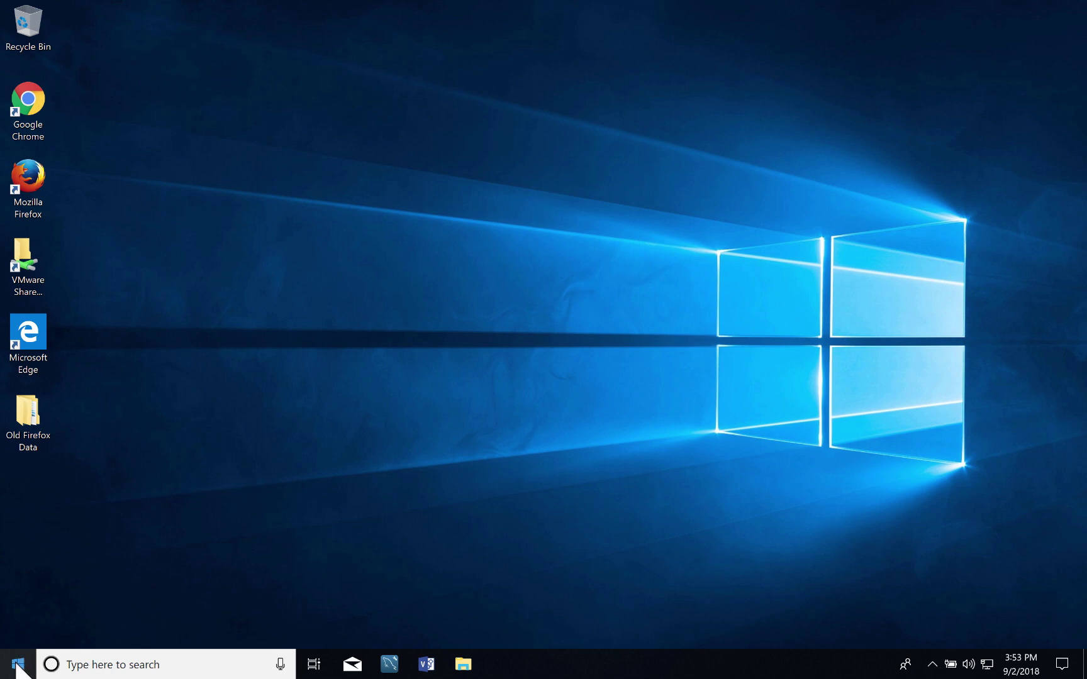
Pin Anaconda Navigator from the Start menu's Anaconda3 (64-bit) group to the taskbar via More > Pin to taskbar.
left_click(17, 664)
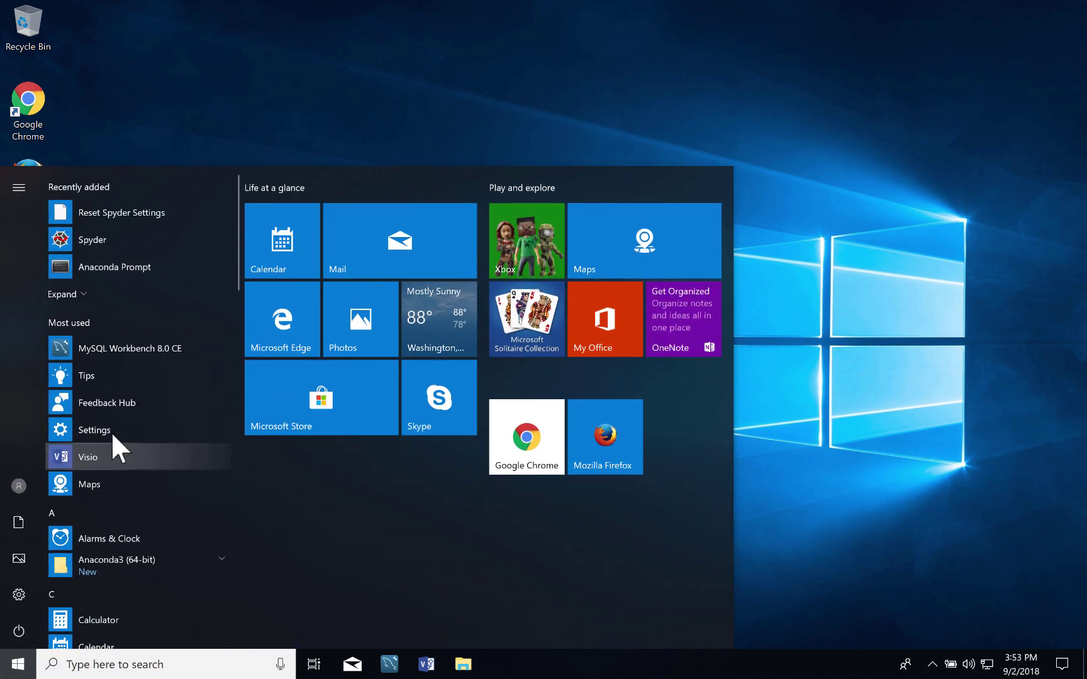
left_click(221, 557)
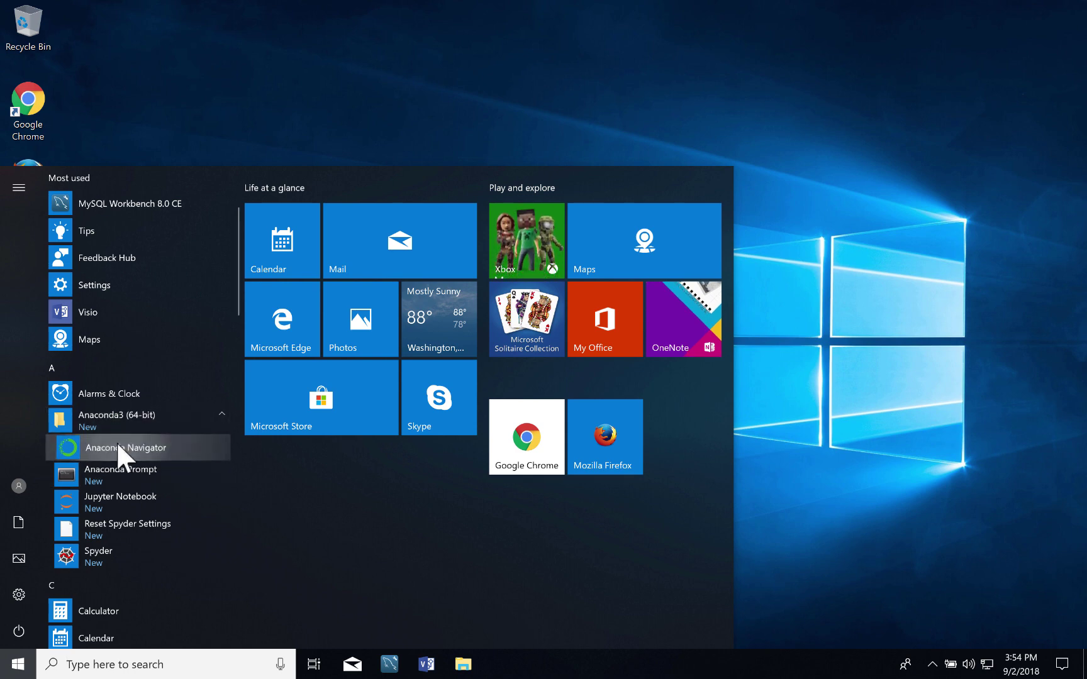
right_click(117, 444)
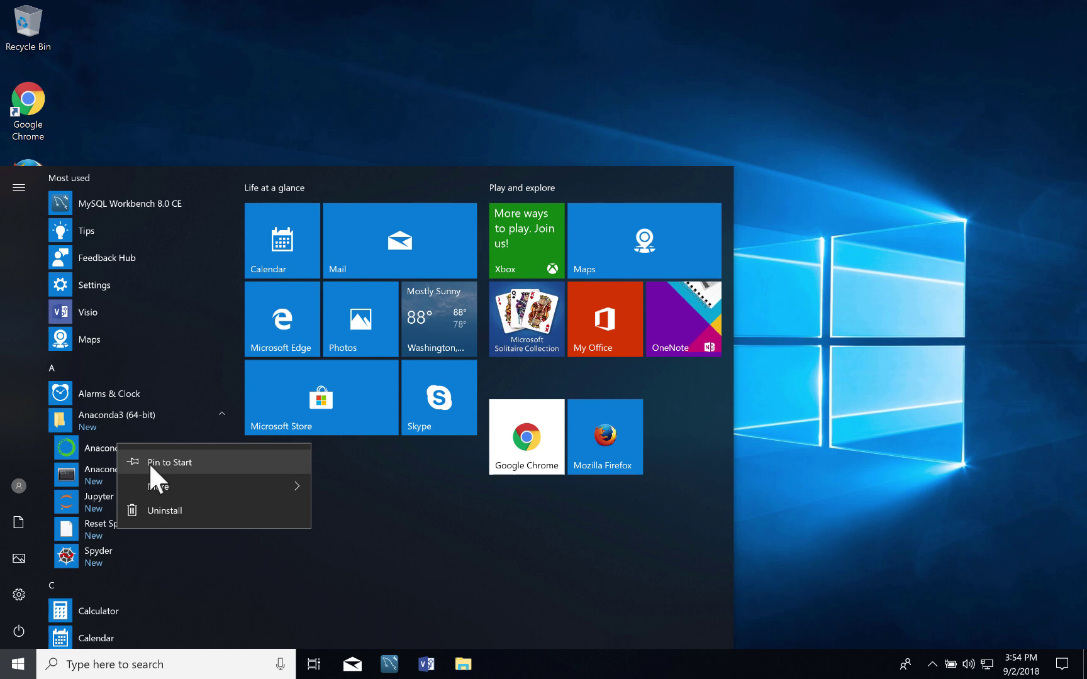
mouse_move(159, 485)
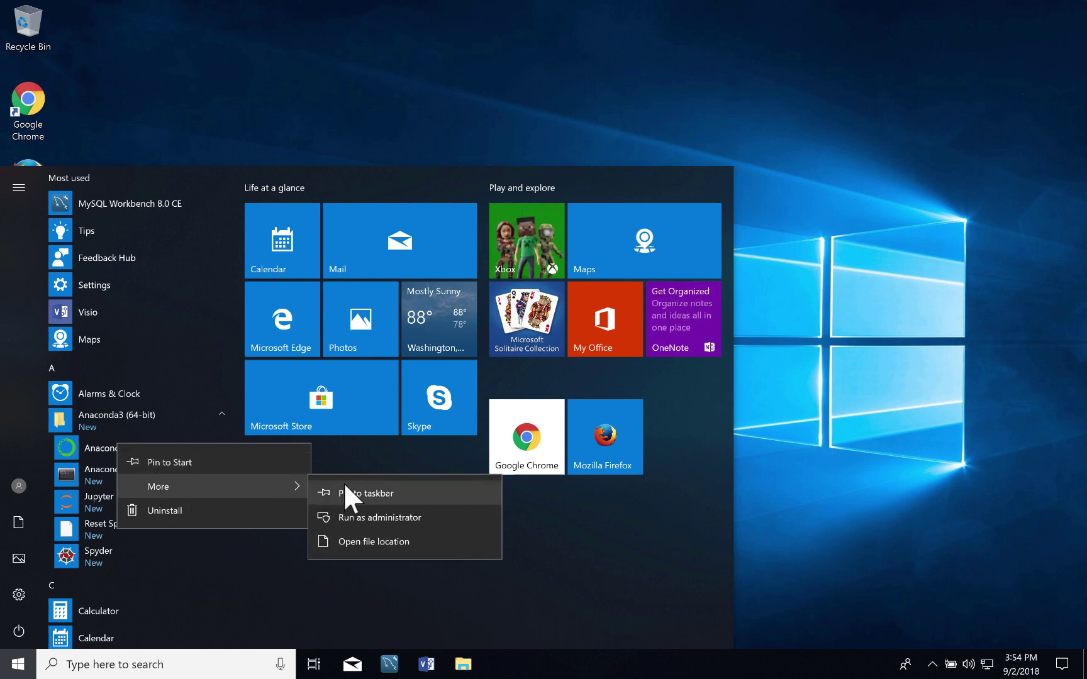
left_click(387, 492)
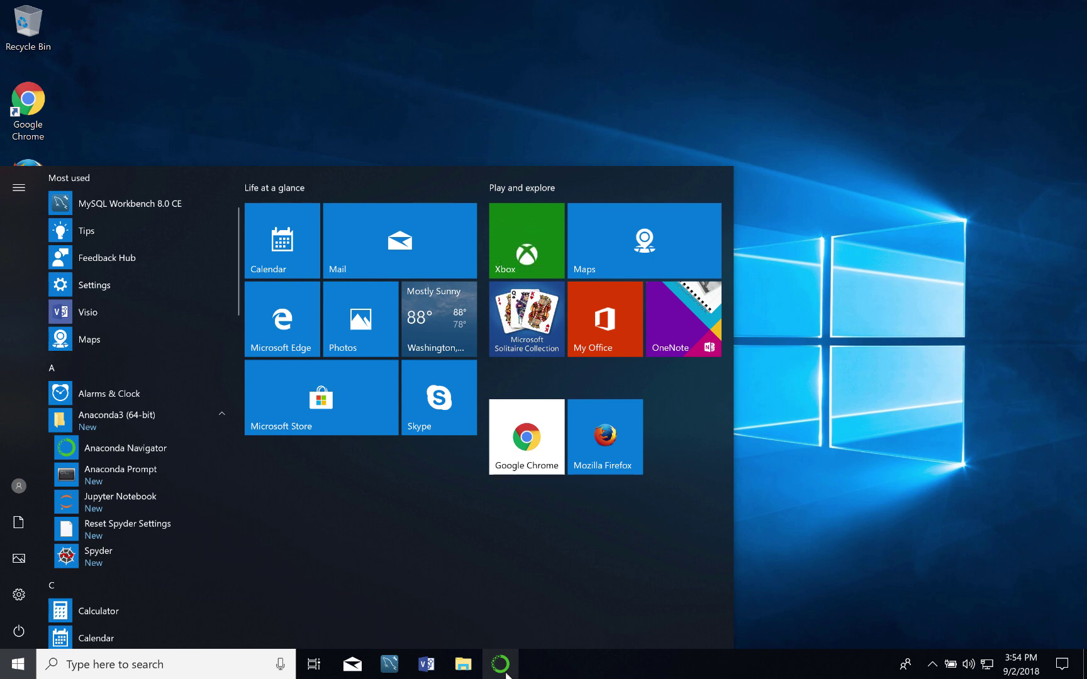
Relaunch Navigator from its pinned taskbar icon and view the base (root) environment's 243 installed packages.
left_click(793, 149)
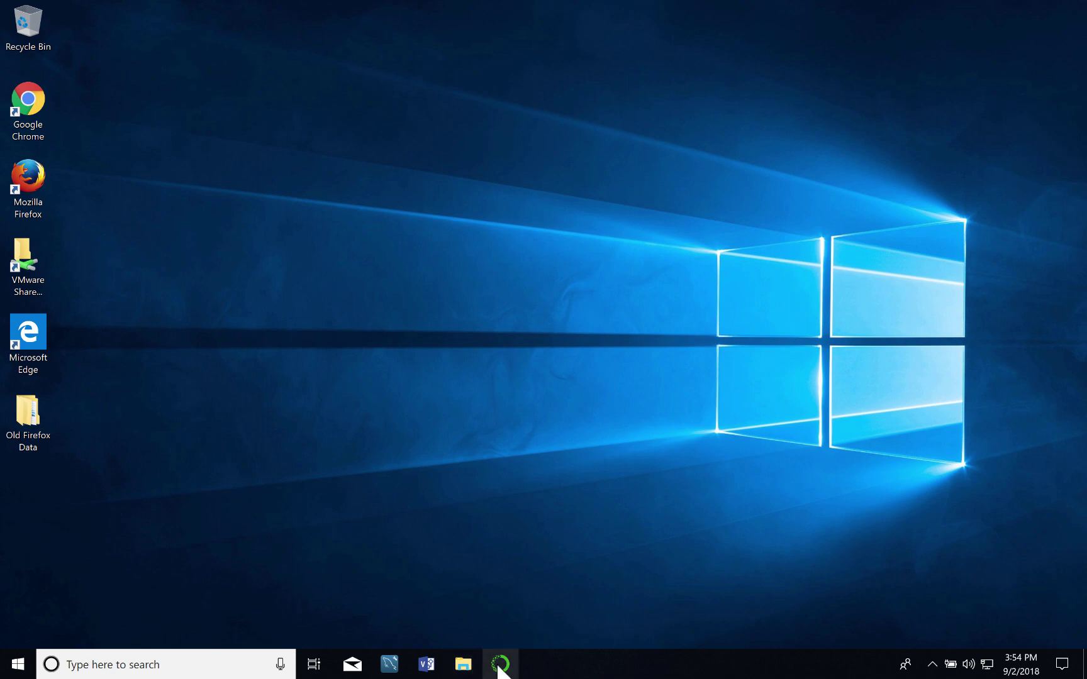
left_click(498, 661)
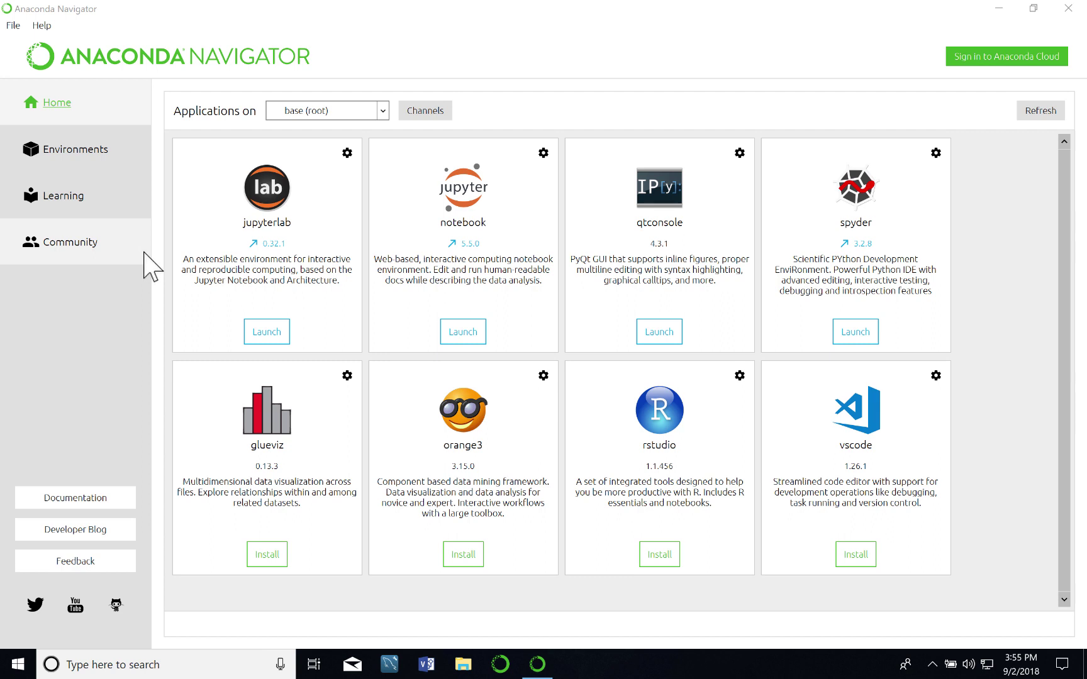
left_click(84, 150)
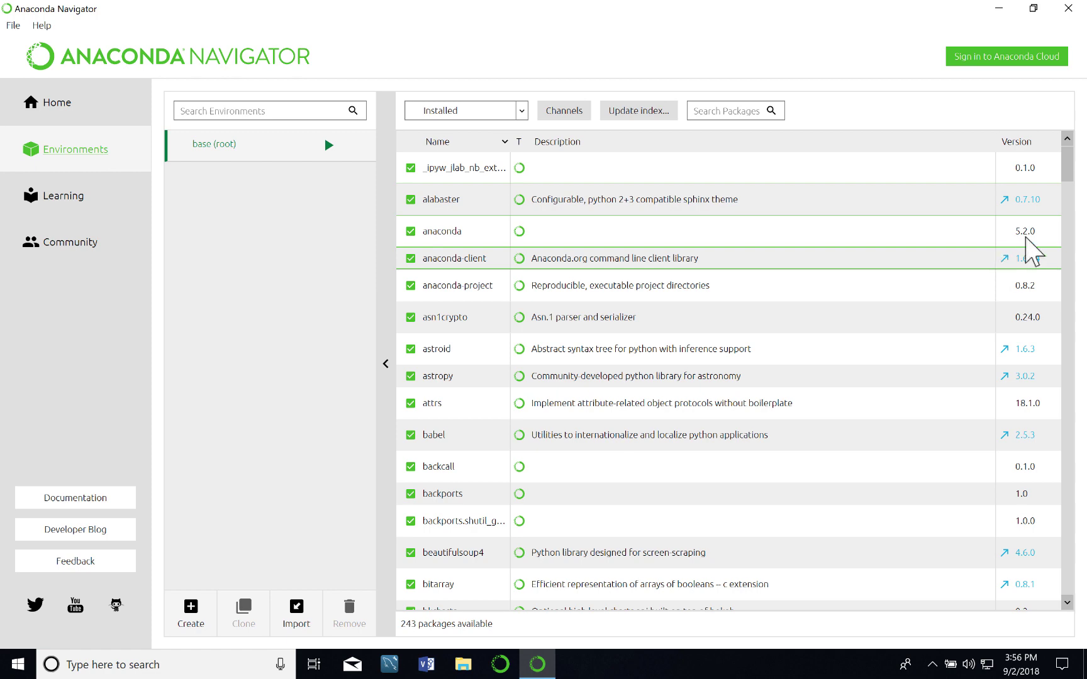
scroll(1067, 191, "down", 5)
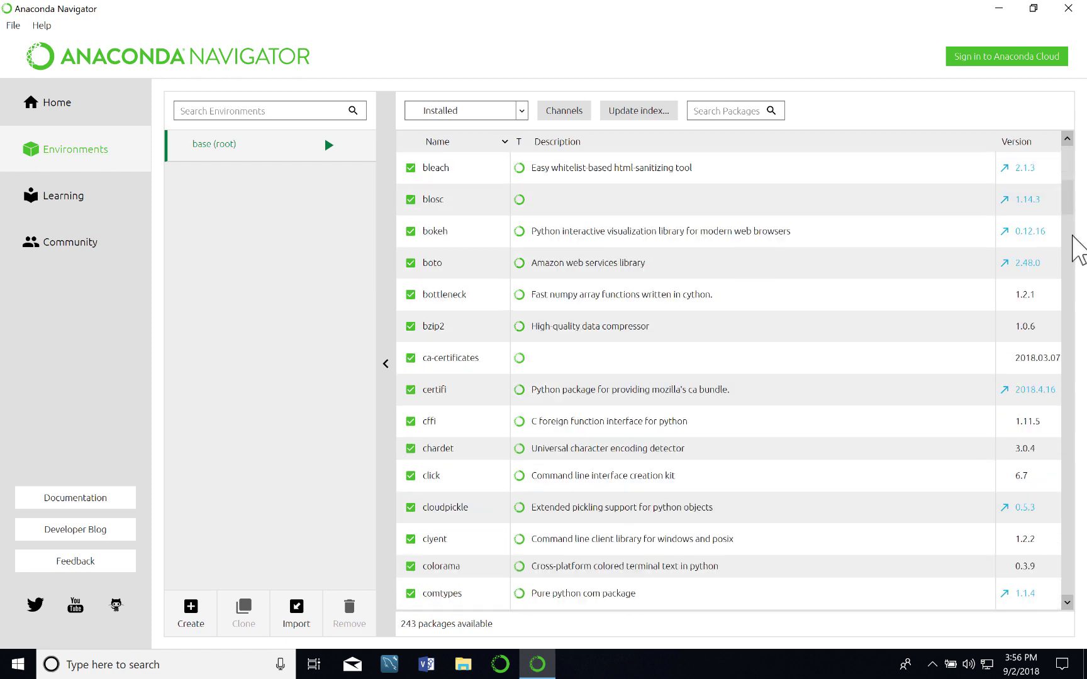
scroll(1072, 237, "down", 20)
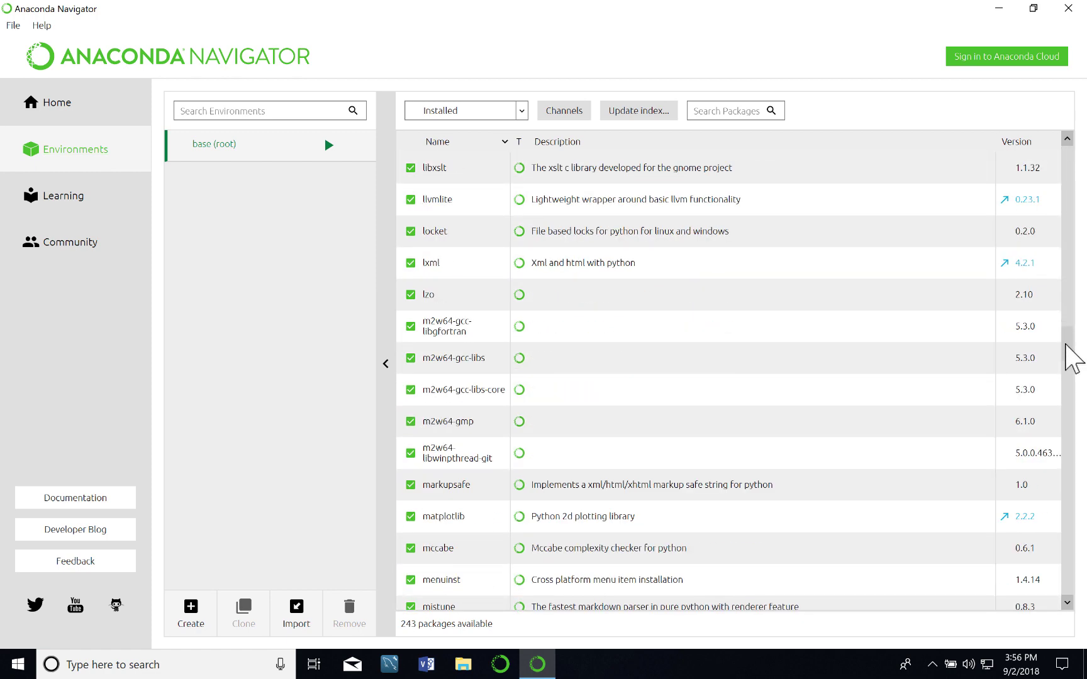
left_click_drag(1072, 358, 1067, 138)
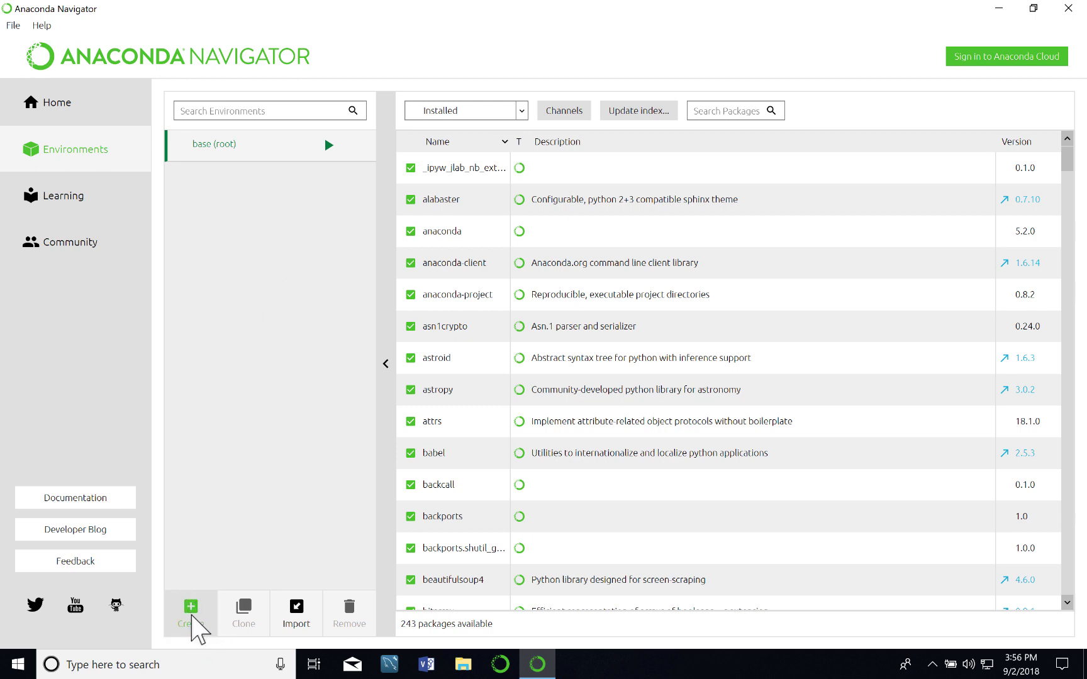
Create a new environment named 'plain_old_python_development' with Python 3.6.
left_click(193, 605)
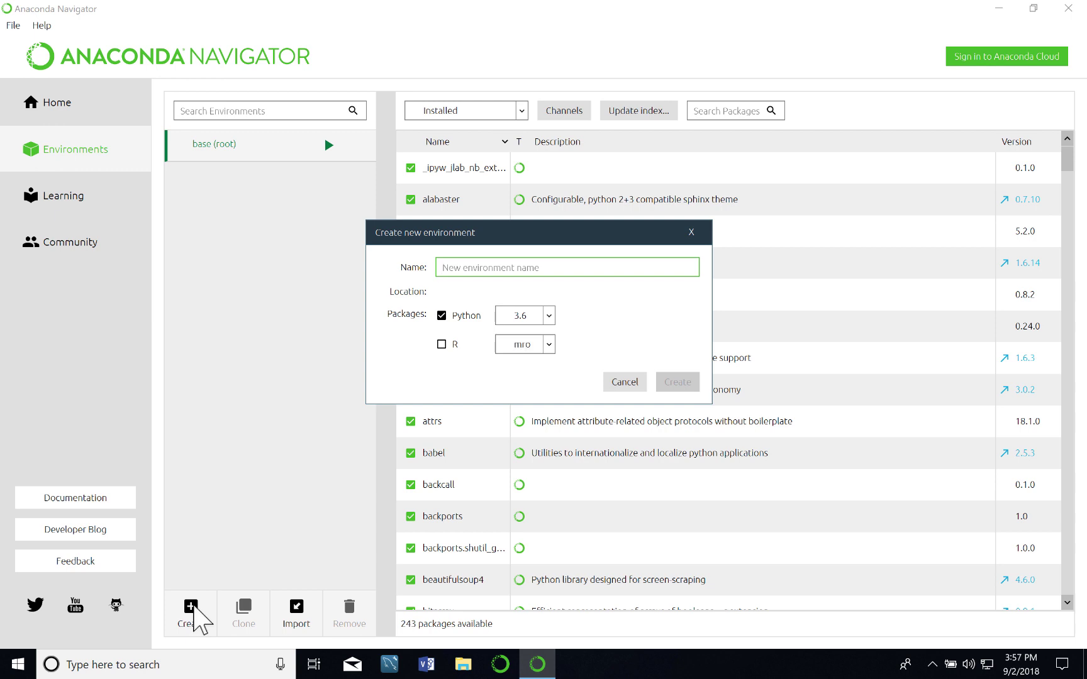
type("pla")
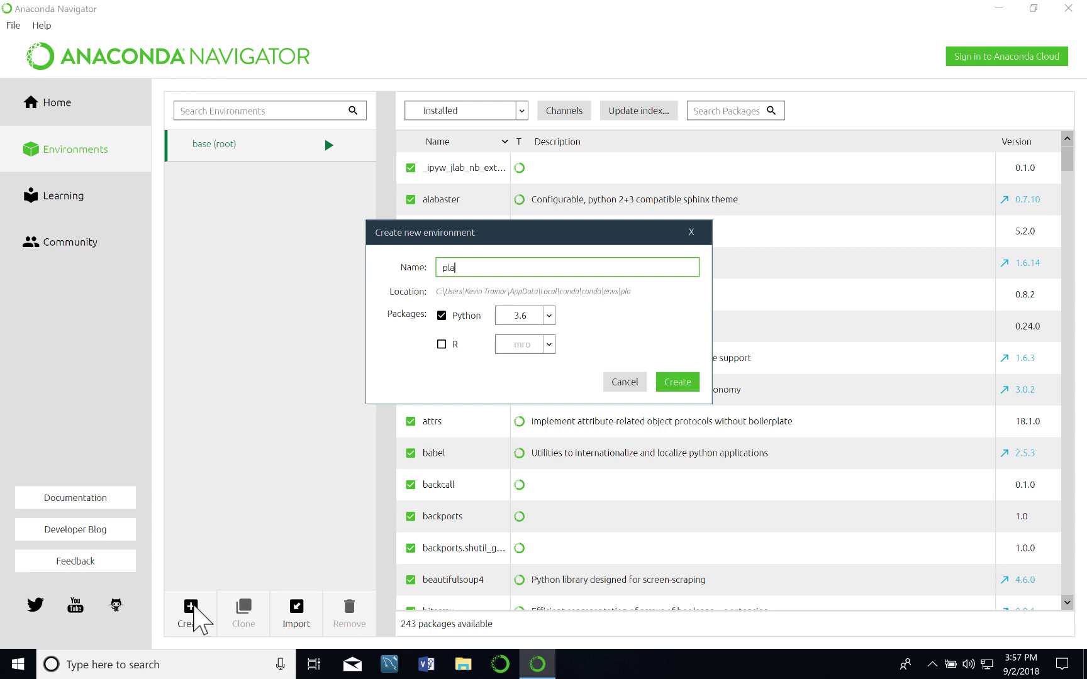
type("in_old_python_")
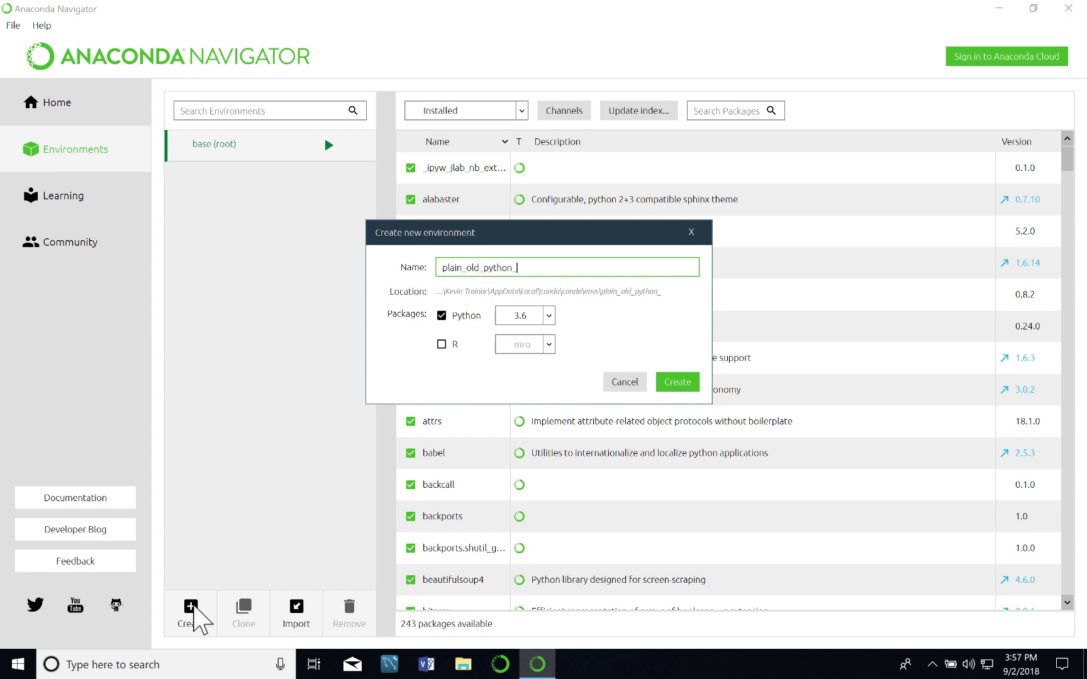
type("development")
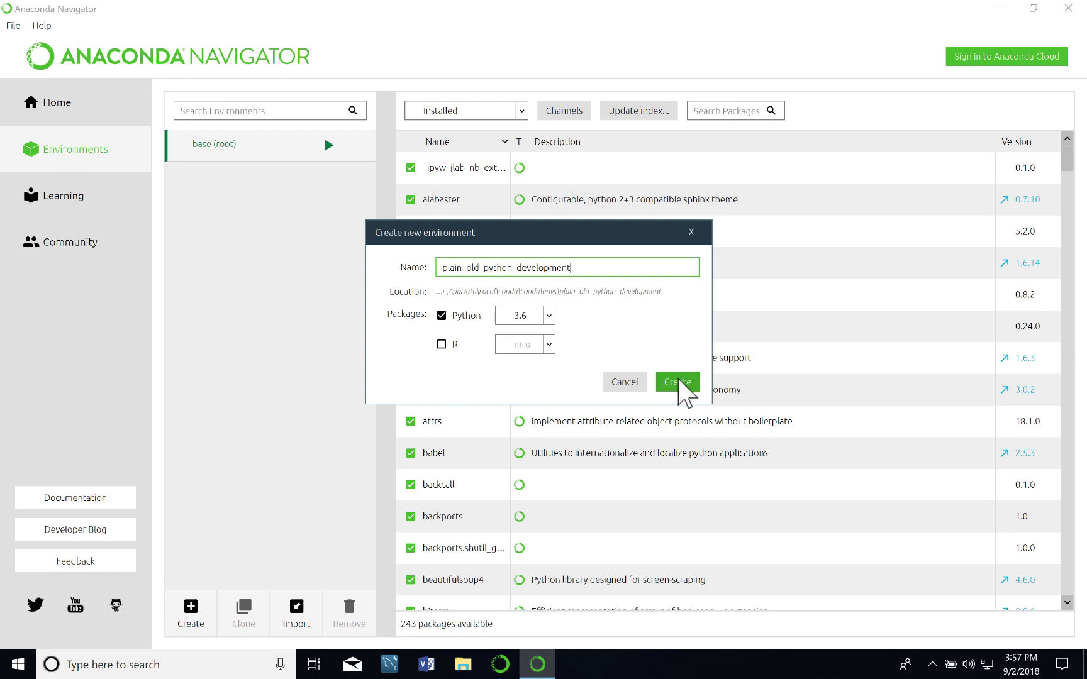
left_click(679, 380)
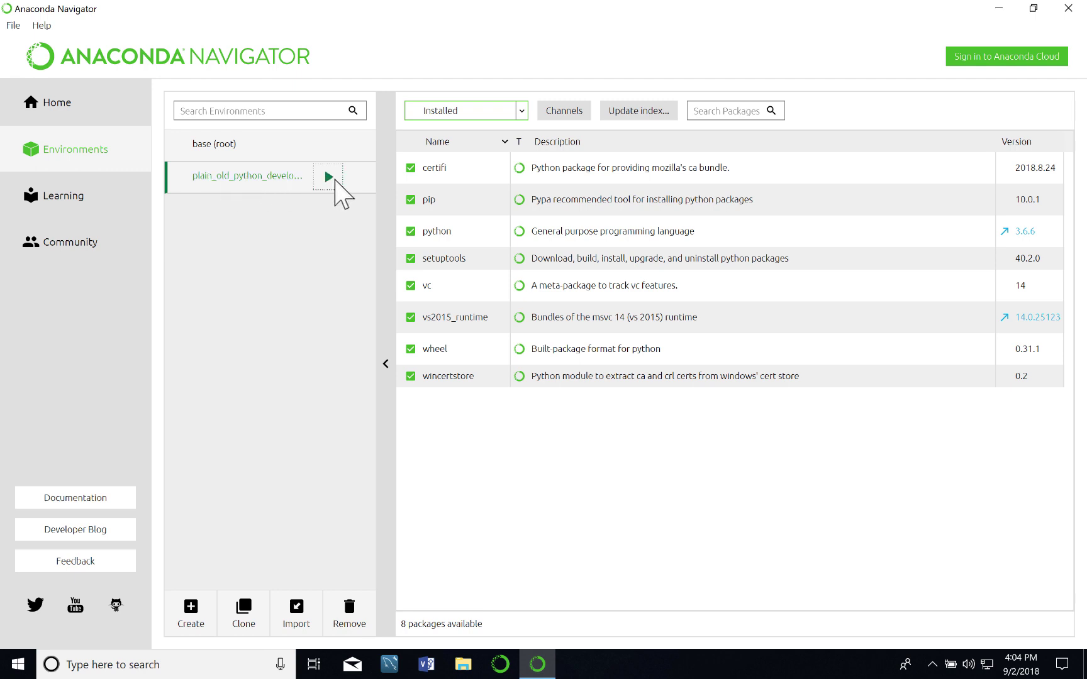
Open the new environment with Python to get a Python 3.6.6 interactive interpreter.
left_click(330, 179)
left_click(328, 179)
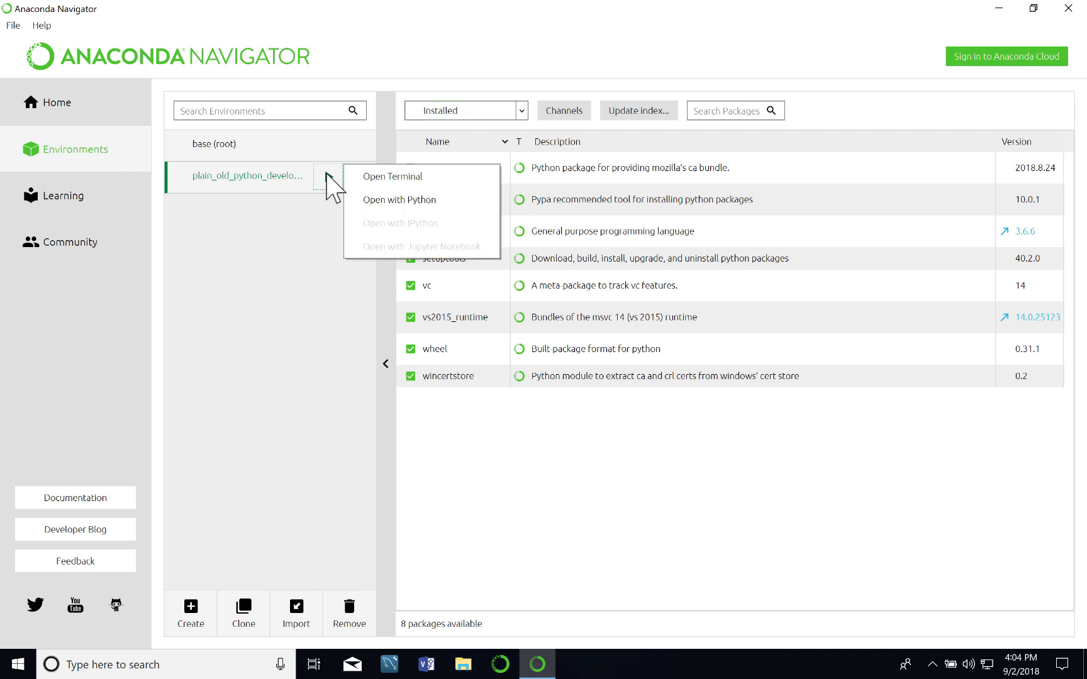
left_click(431, 195)
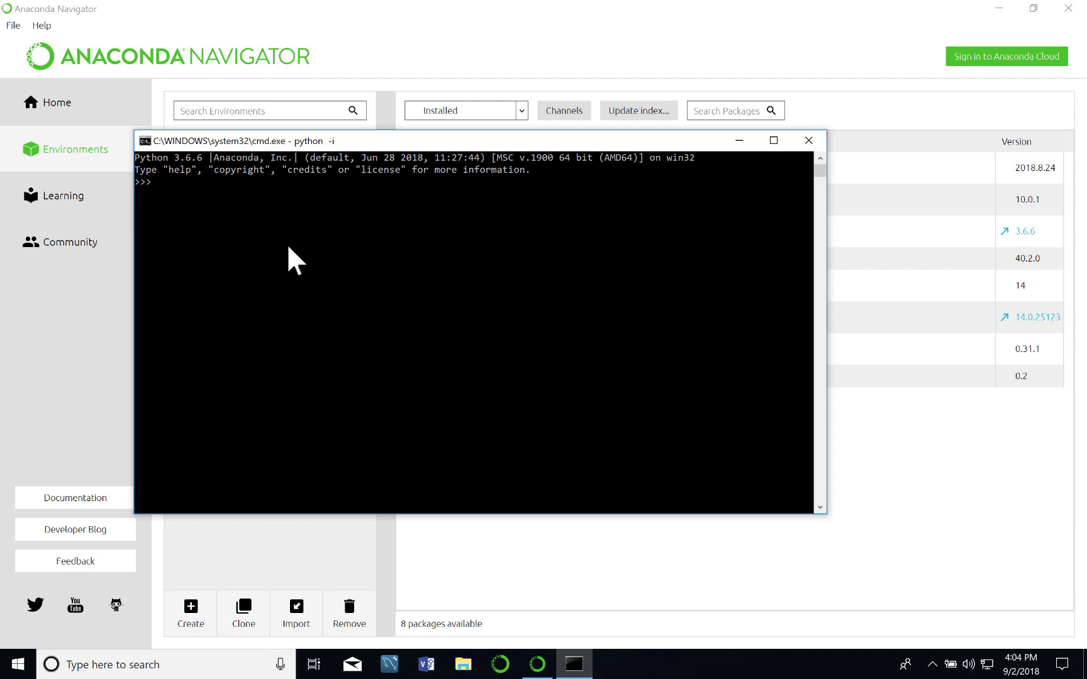
Quit the Python interpreter and close the cmd window with 'exit'.
type("qu")
type("ite")
type("(")
type(")")
key("Return")
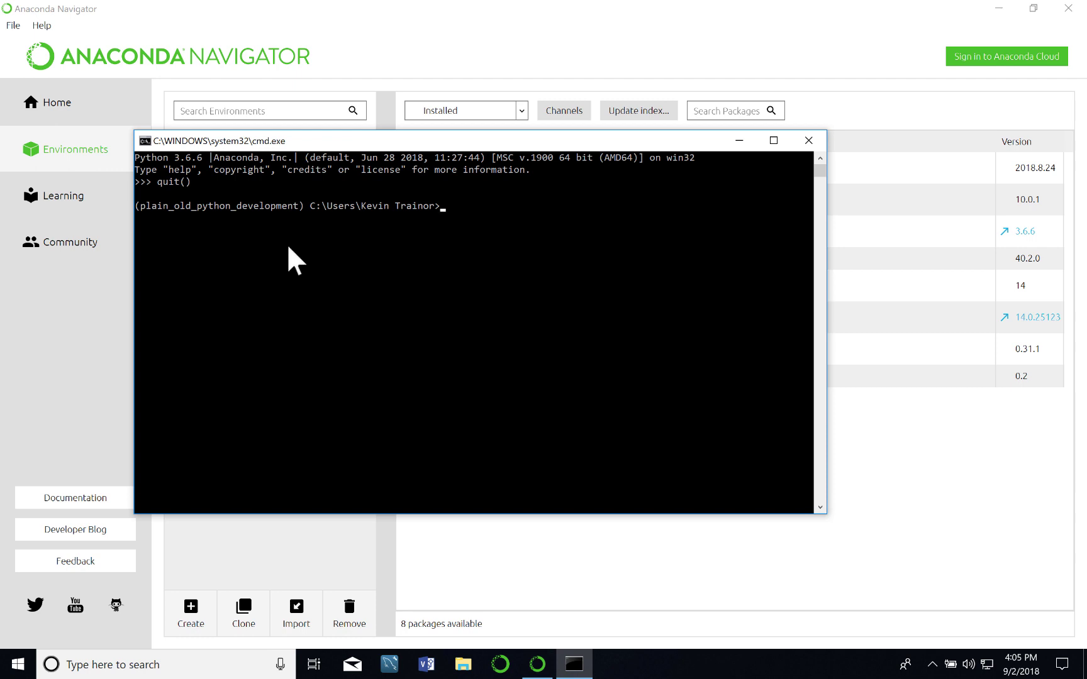
type("exit")
key("Return")
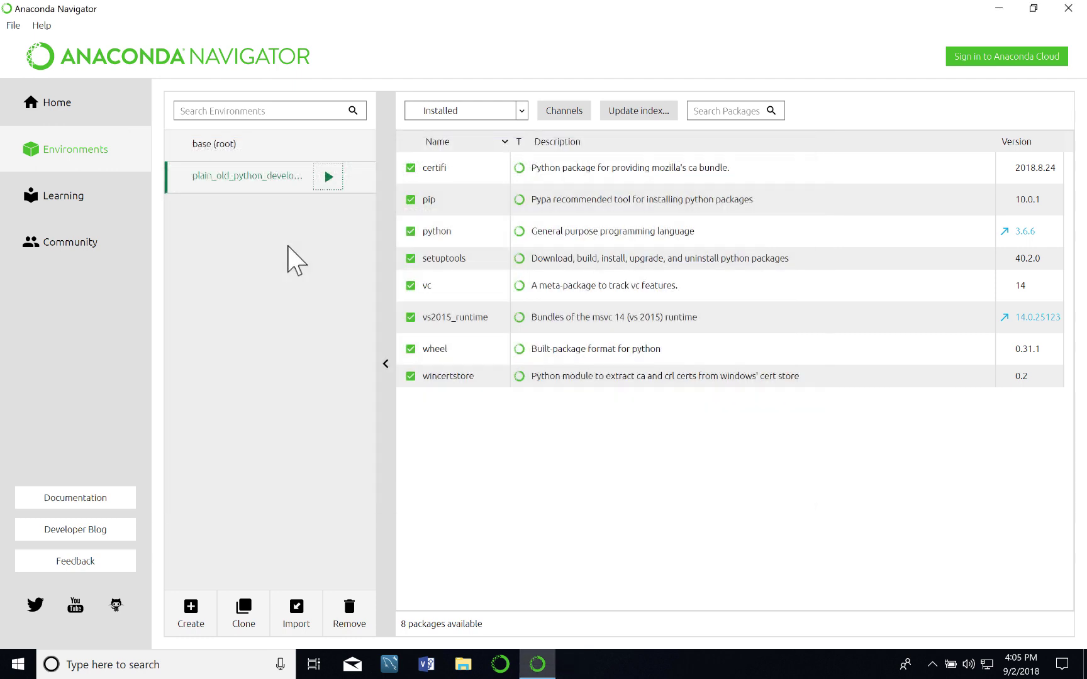
Open a terminal from the plain_old_python_development environment's launch options.
left_click(327, 177)
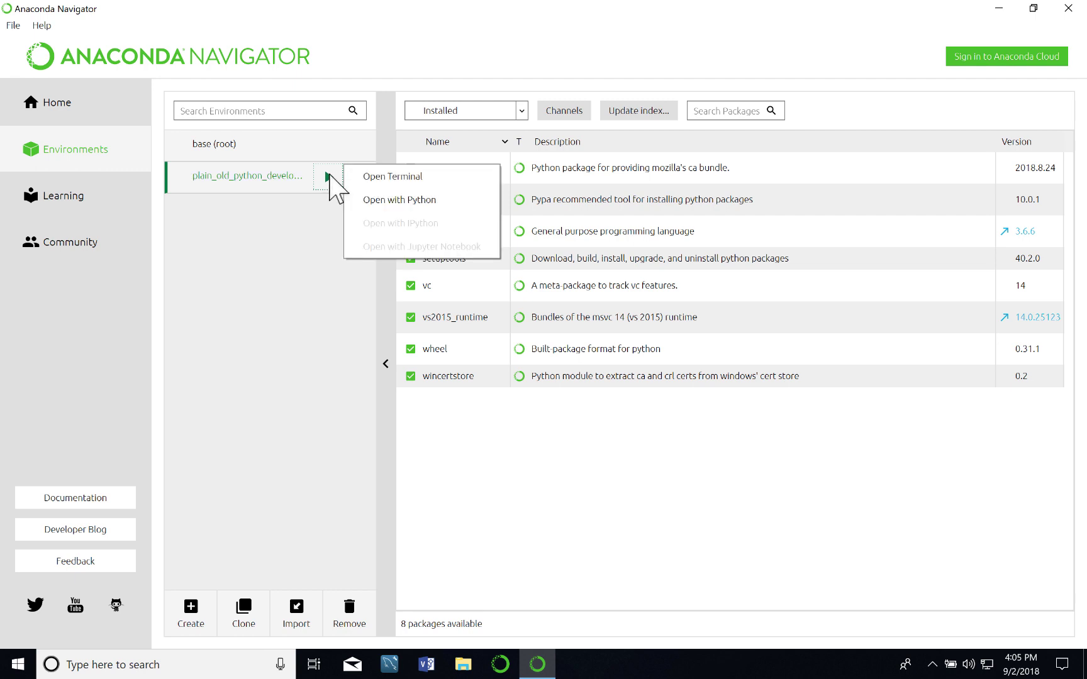
left_click(388, 176)
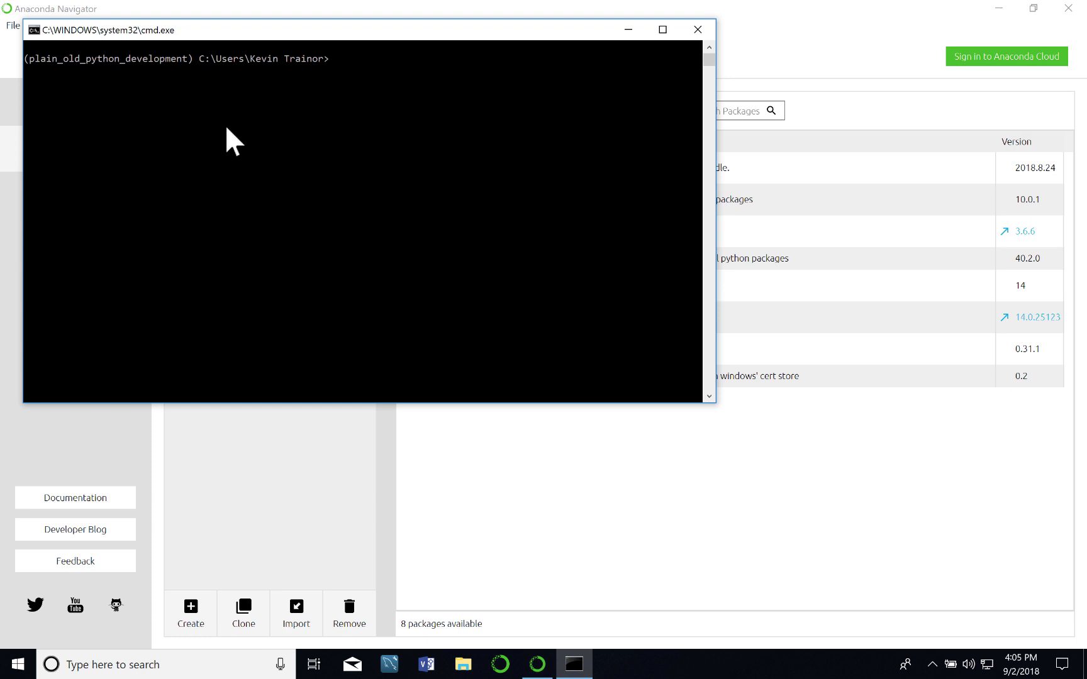
Launch Python 3.6.6 in plain_old_python_development and enter quit() at the >>> prompt.
type("python")
key("Return")
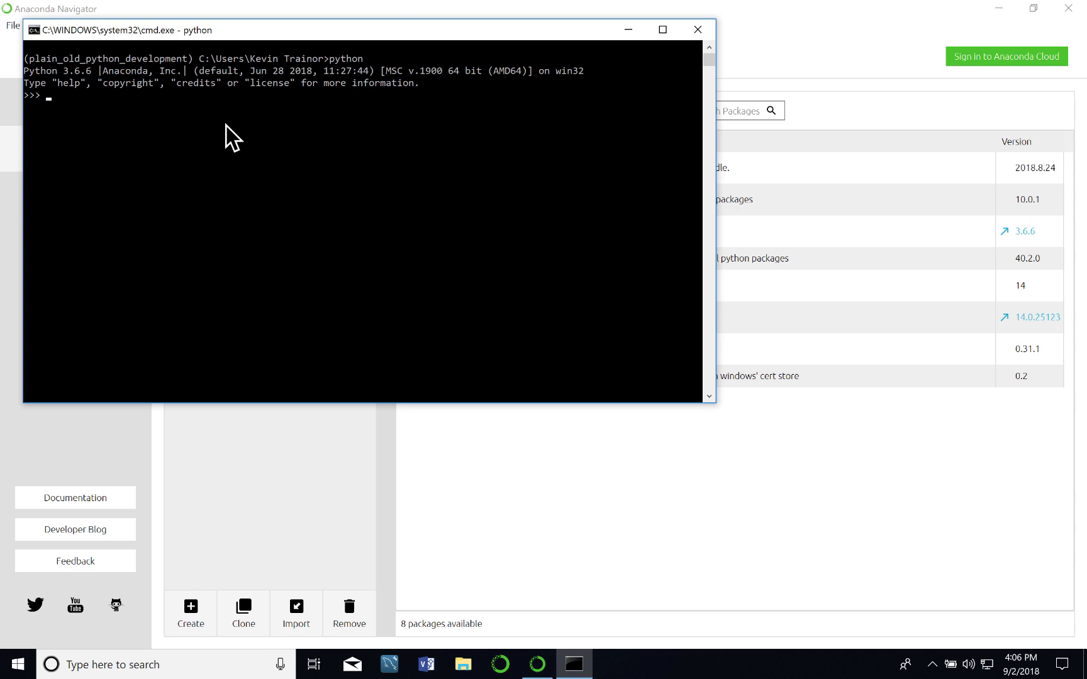
type("quit()")
Quit Python, close the command window with exit, minimize Navigator, and open the Start menu.
key("Return")
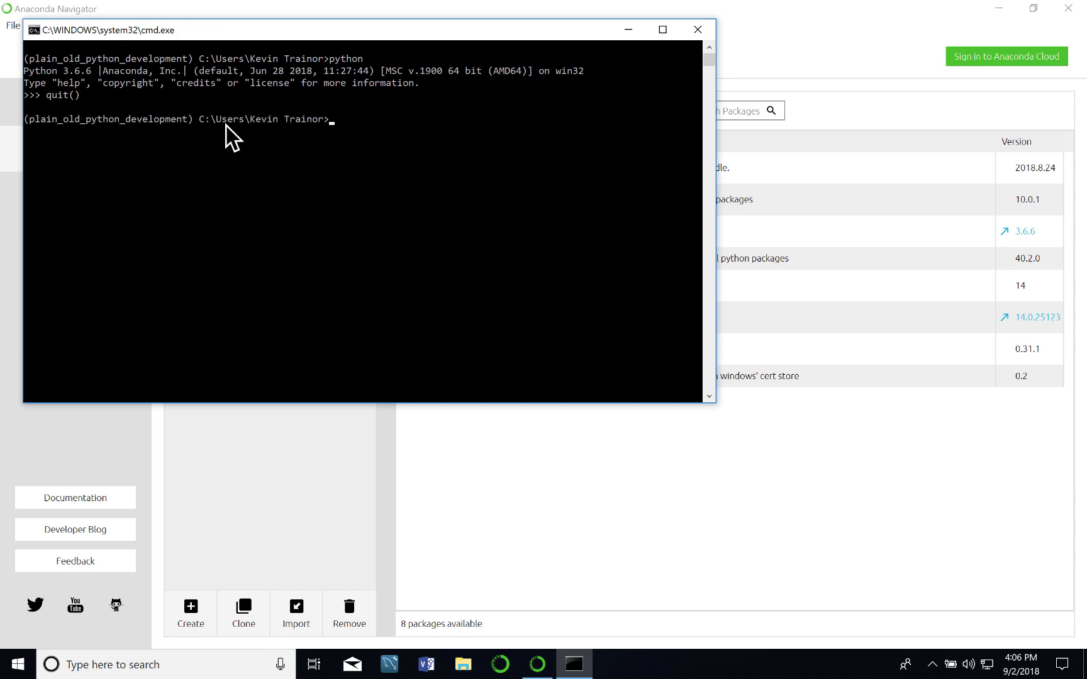
type("exit")
key("Return")
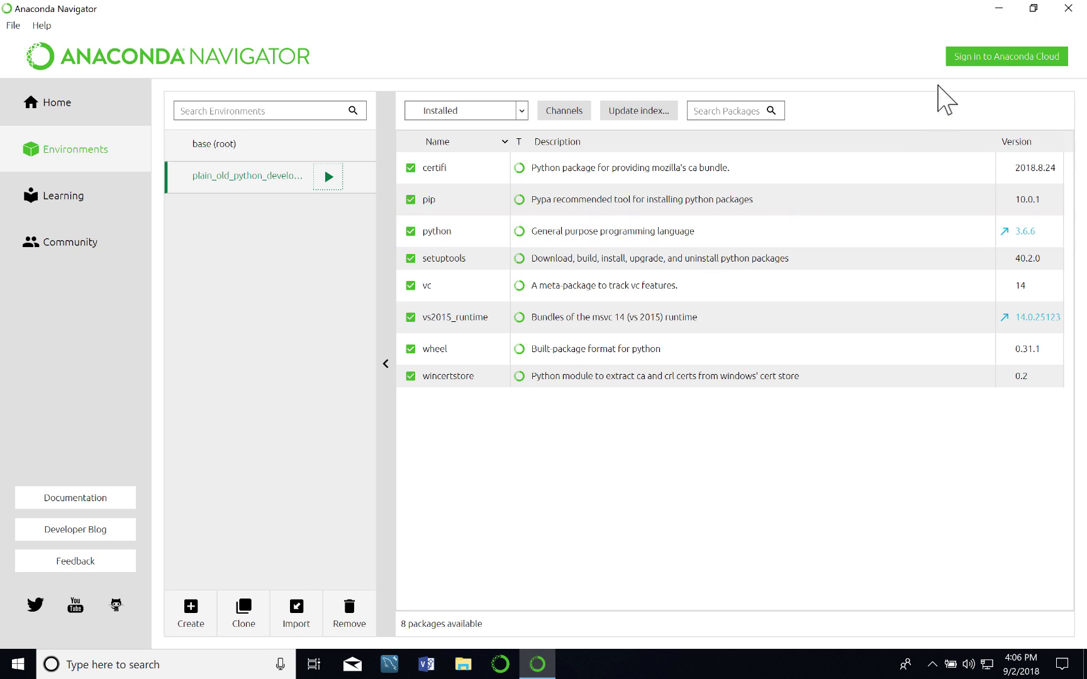
left_click(999, 9)
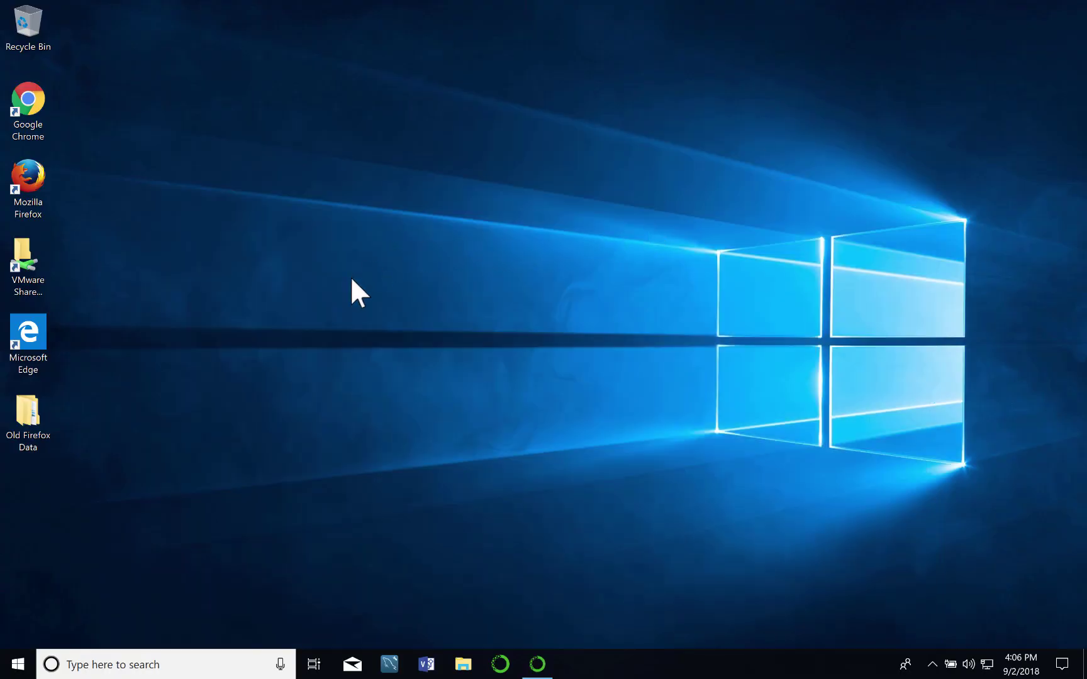
left_click(19, 666)
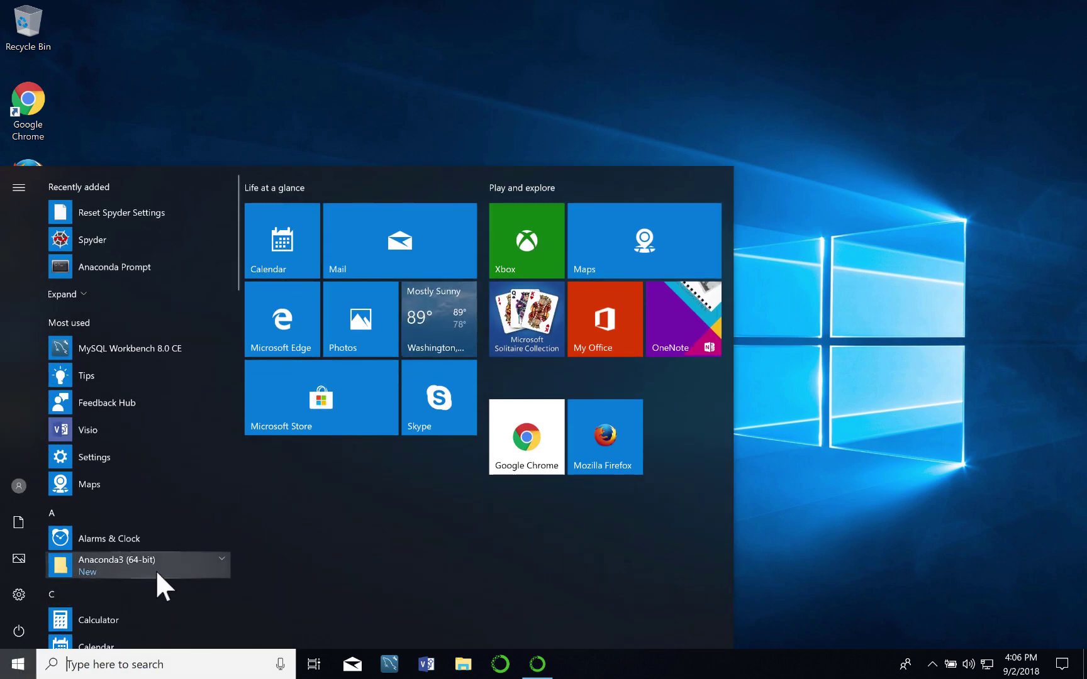
Launch Anaconda Prompt from the Start menu's Anaconda3 (64-bit) group.
left_click(218, 557)
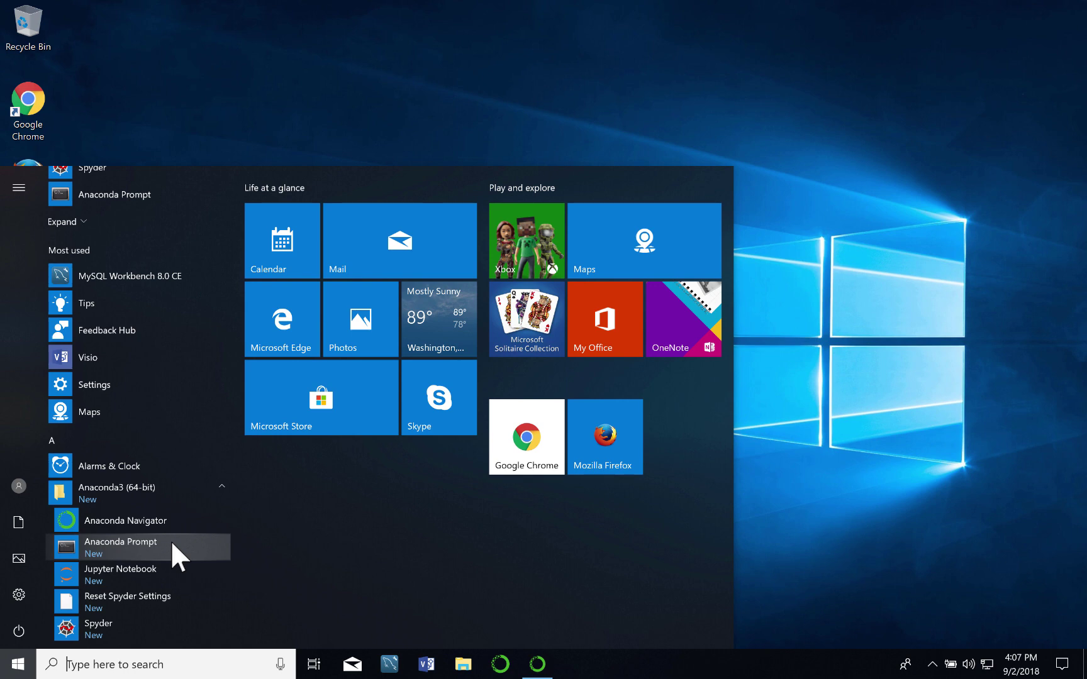
left_click(128, 541)
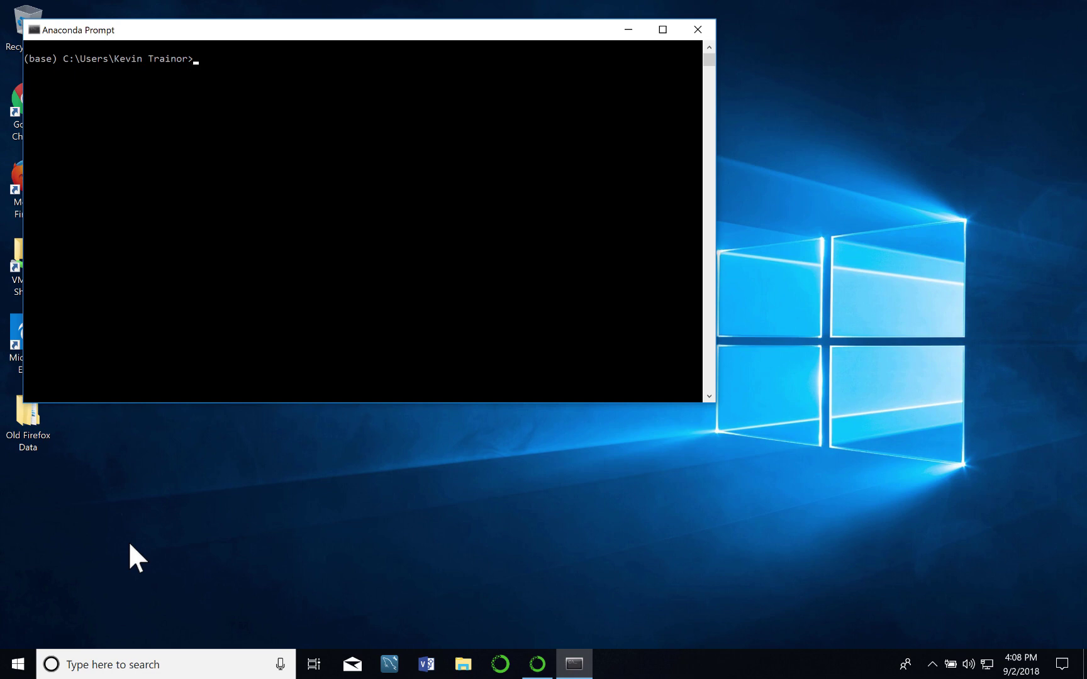
Start Python 3.6.5 in the base environment, then quit() back to the (base) prompt.
type("python")
key("Return")
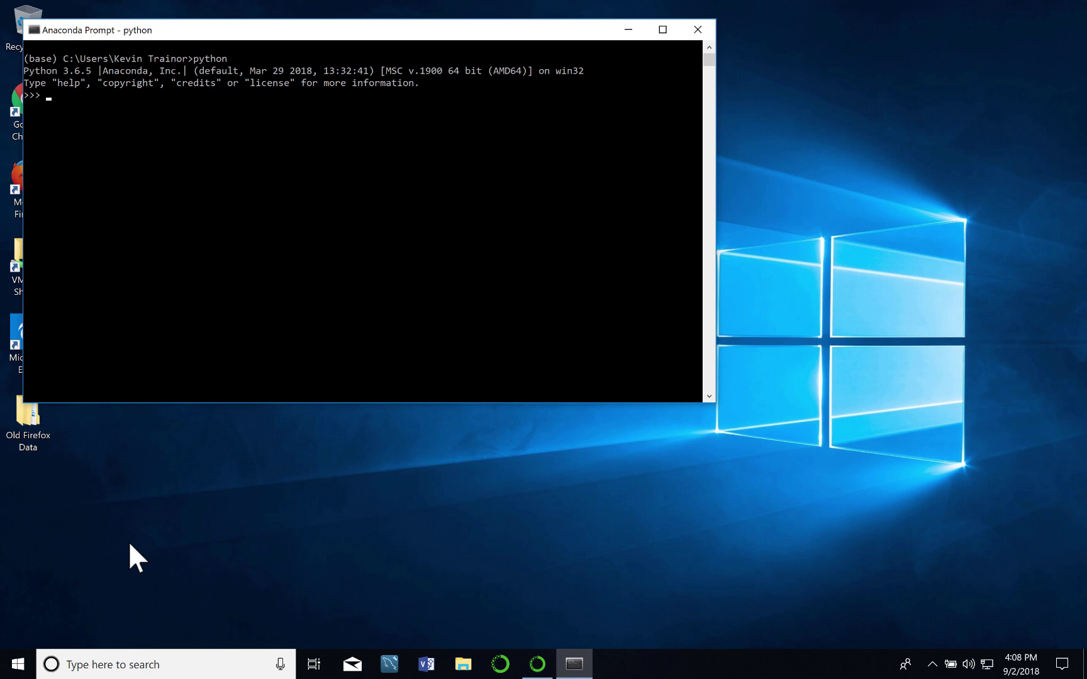
type("quit()")
key("Return")
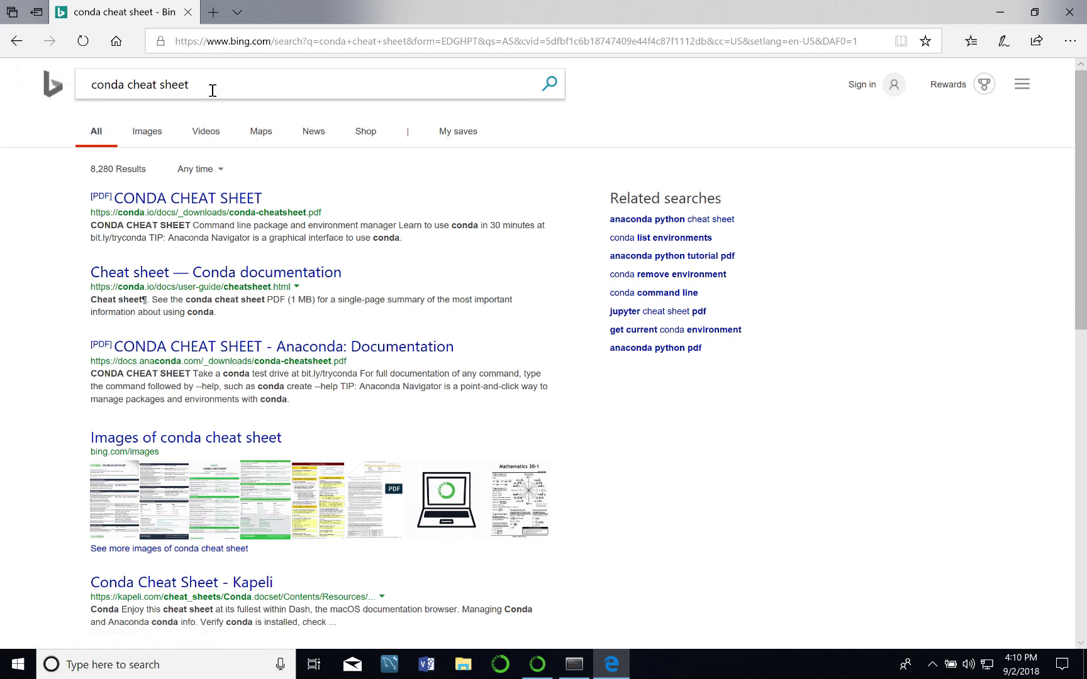
Open the conda.io CONDA CHEAT SHEET PDF and highlight the 'conda env list' command.
left_click(176, 200)
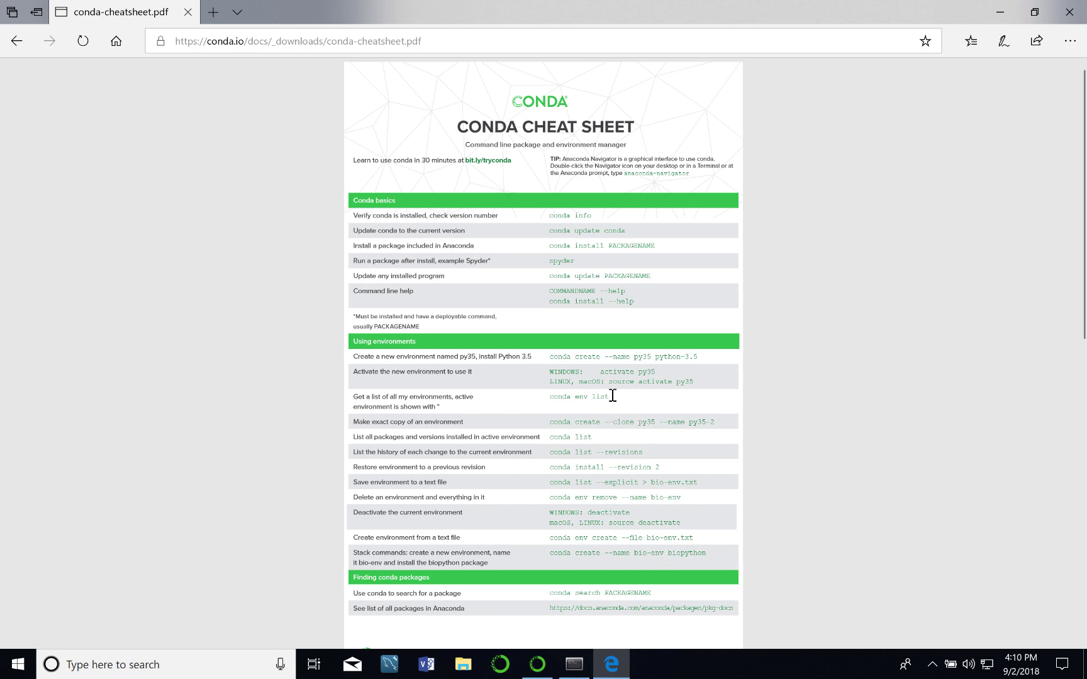
left_click_drag(612, 395, 536, 396)
left_click(537, 406)
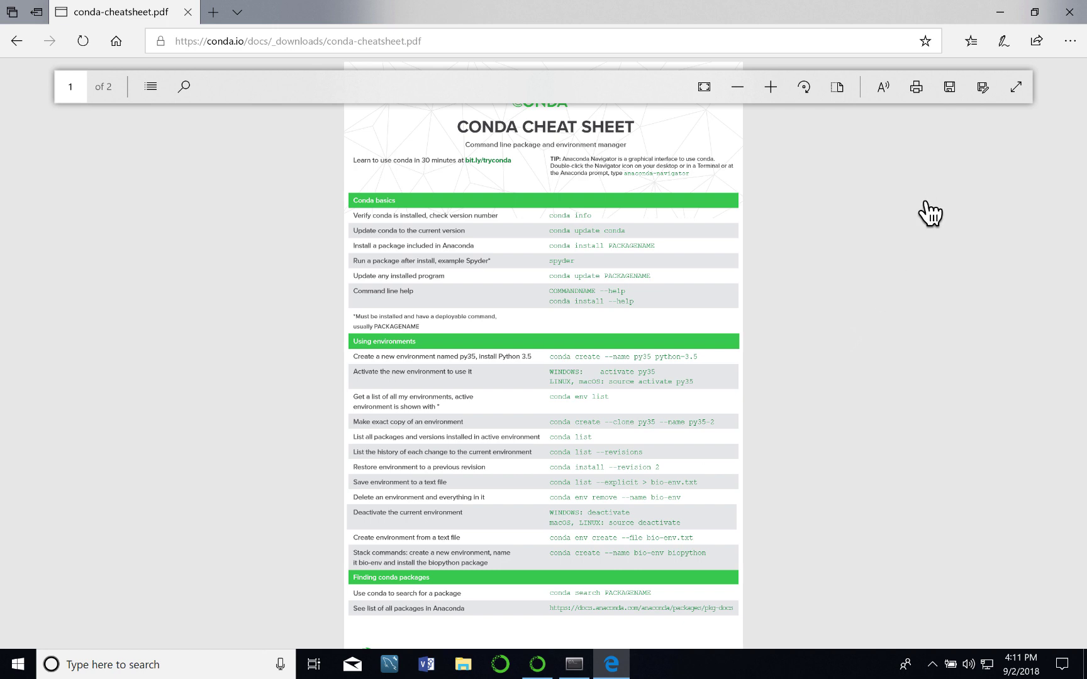
Minimize Edge and run conda env list, showing base and plain_old_python_development.
left_click(1000, 11)
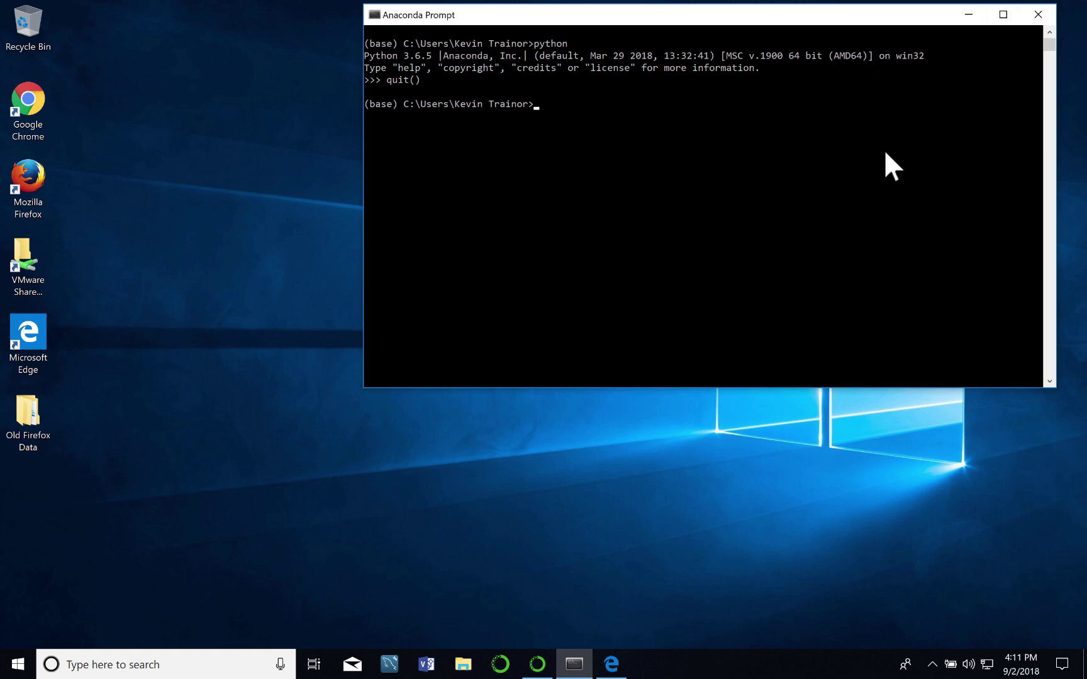
type("conda env list")
key("Return")
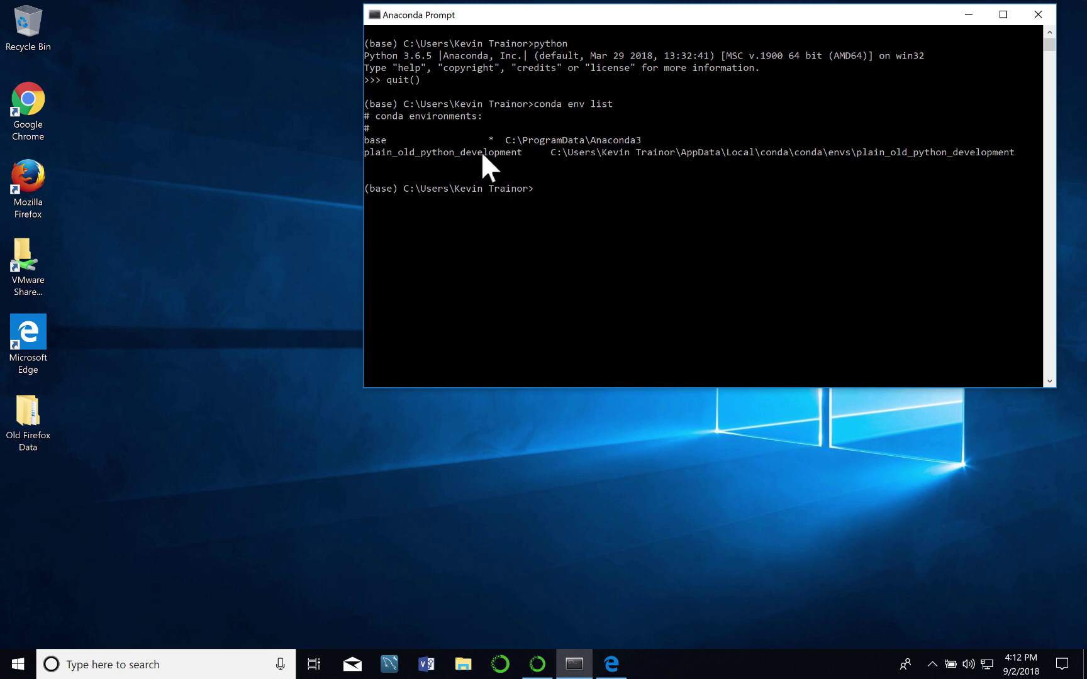
left_click(538, 192)
Activate plain_old_python_development and run conda list, showing its 8 packages including python 3.6.6.
type("conda activate plain_old_python")
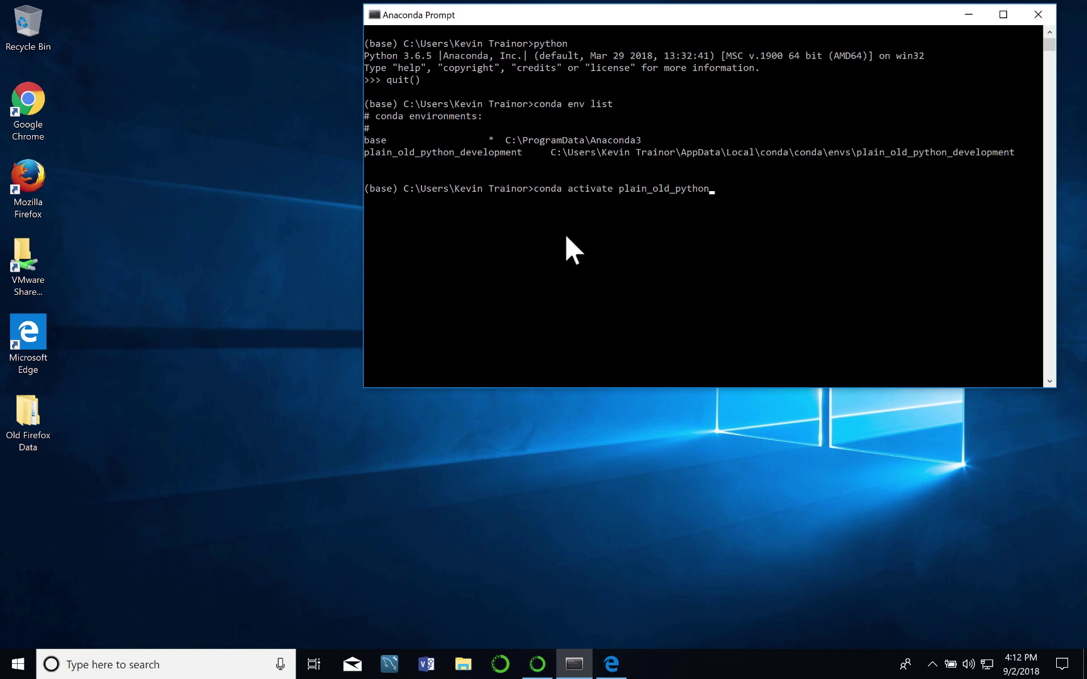
type("_development")
key("Return")
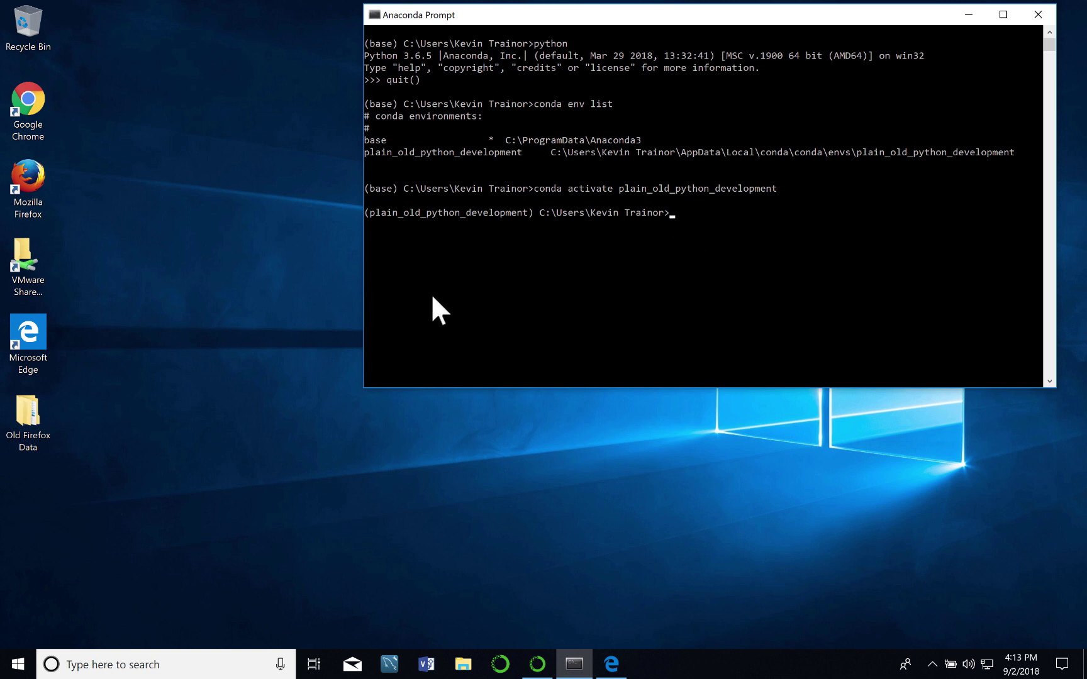
type("conda list")
key("Return")
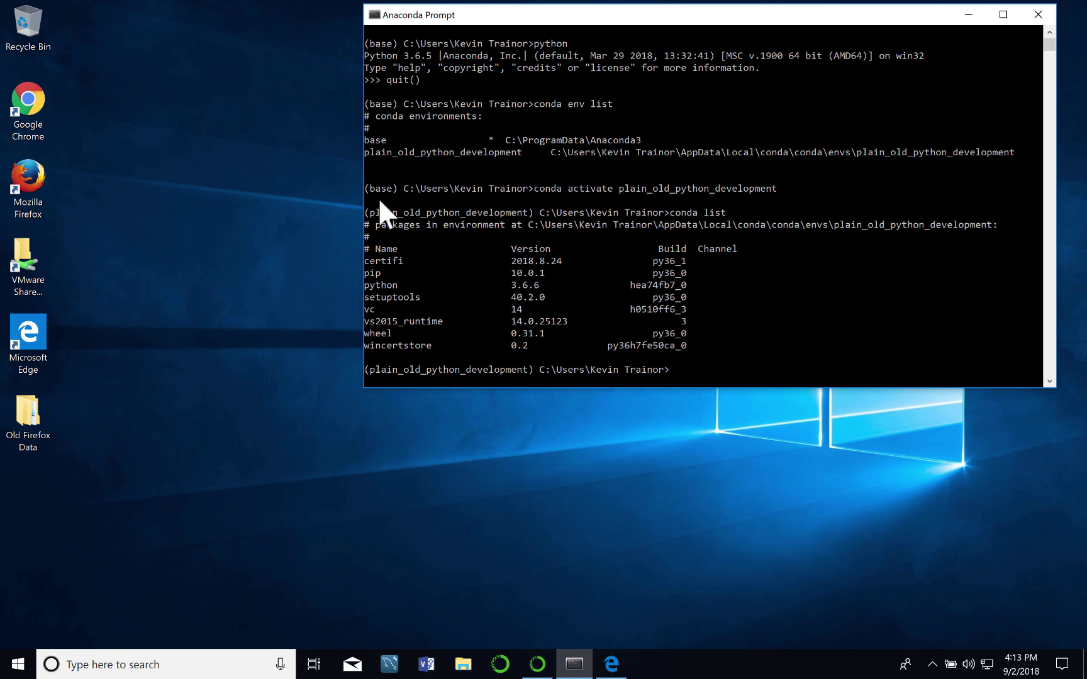
Run python at the (plain_old_python_development) prompt to launch the Python 3.6.6 interpreter.
type("python")
key("Return")
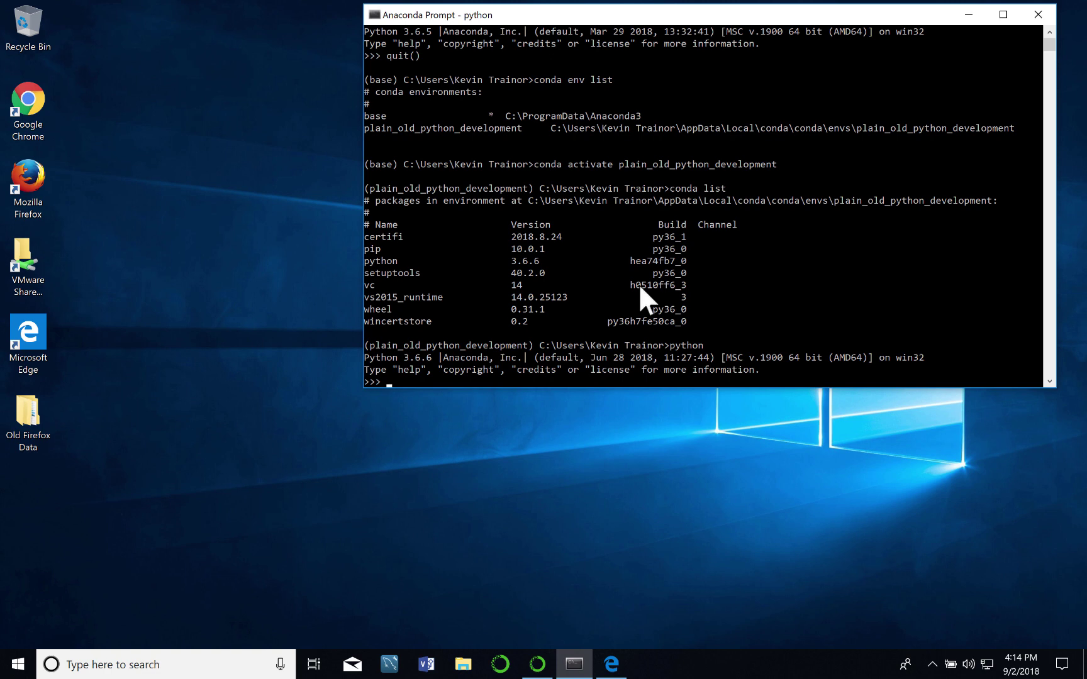
Exit the Python interpreter after several mistyped attempts, then close Anaconda Prompt with exit.
type("exit")
key("Return")
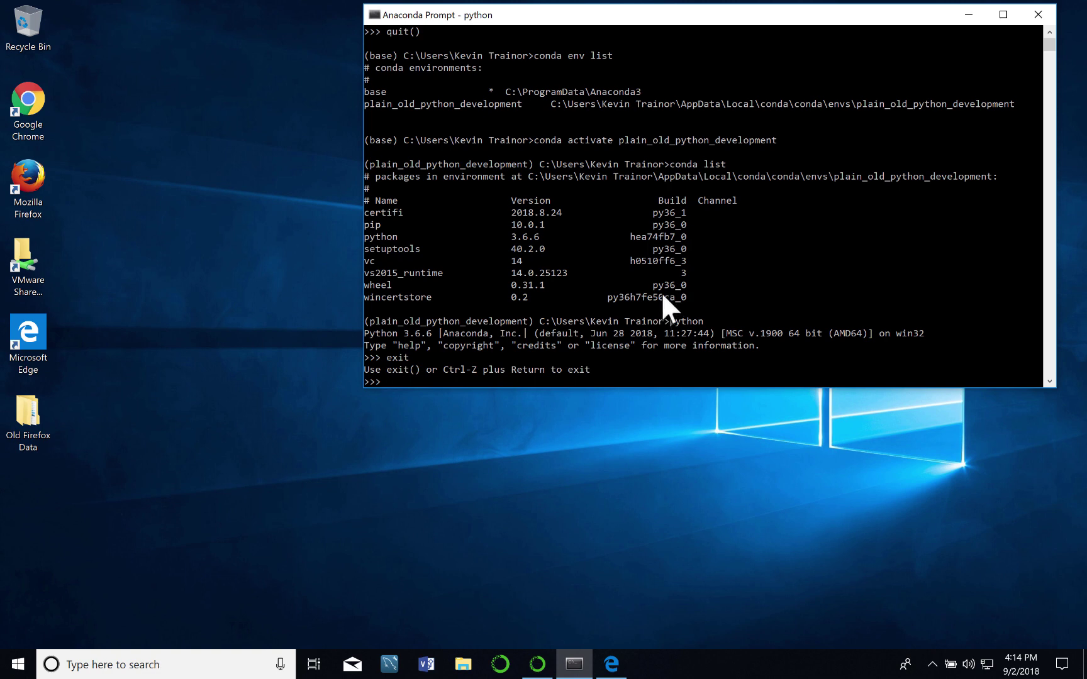
type("exit")
key("BackSpace")
key("BackSpace")
key("BackSpace")
key("BackSpace")
type("quite()")
key("Return")
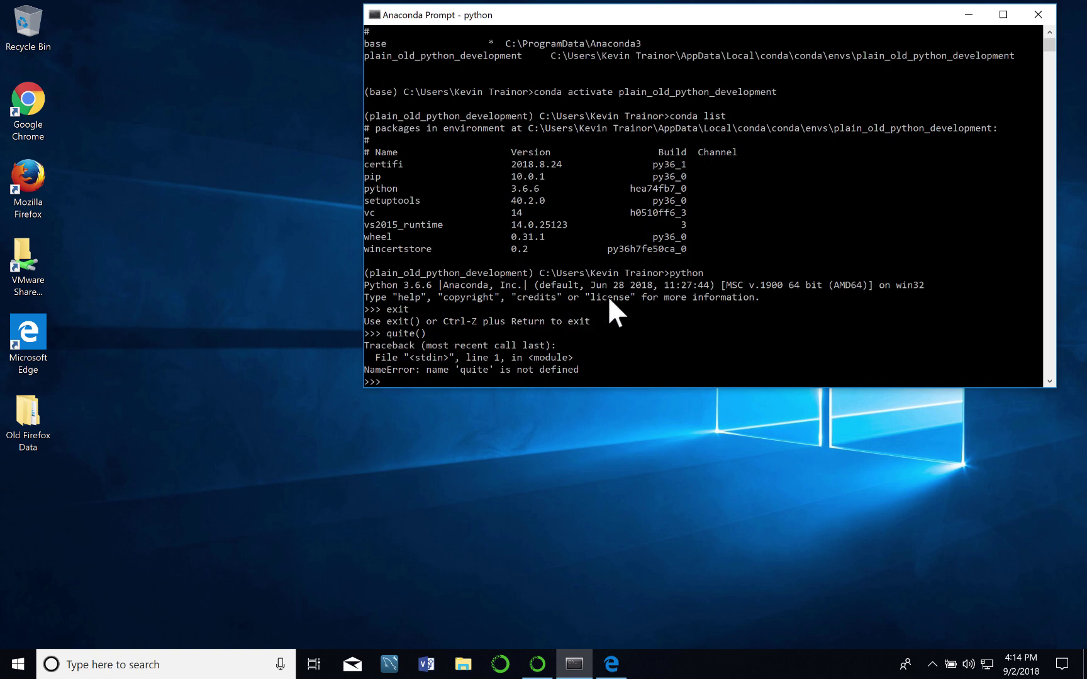
type("quit()")
key("Return")
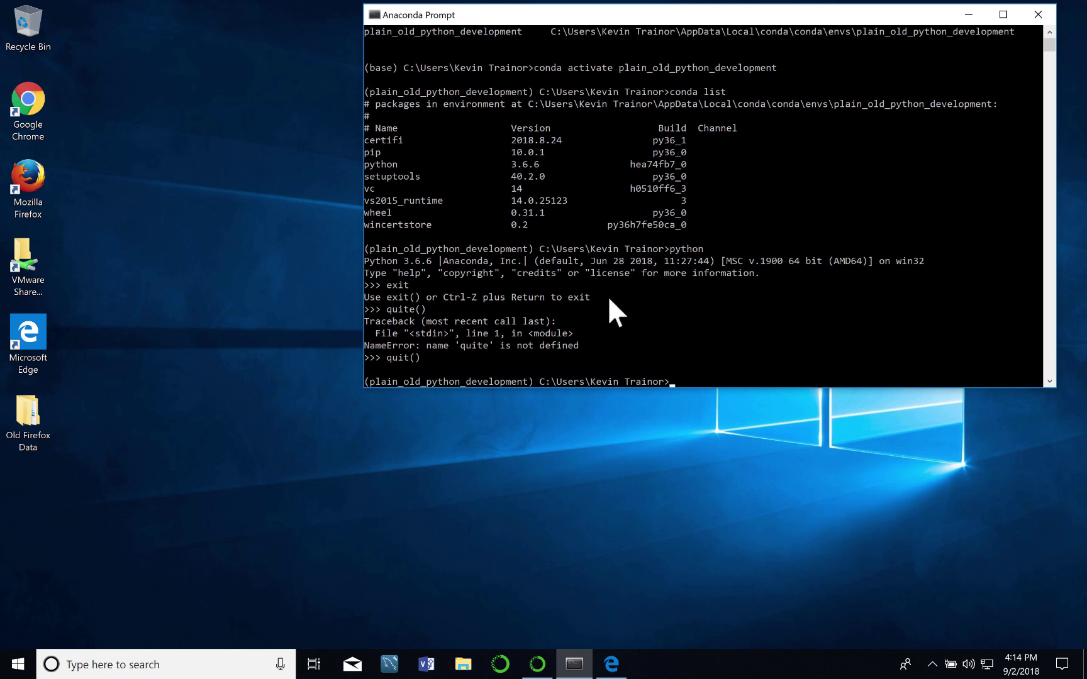
type("exit")
key("Return")
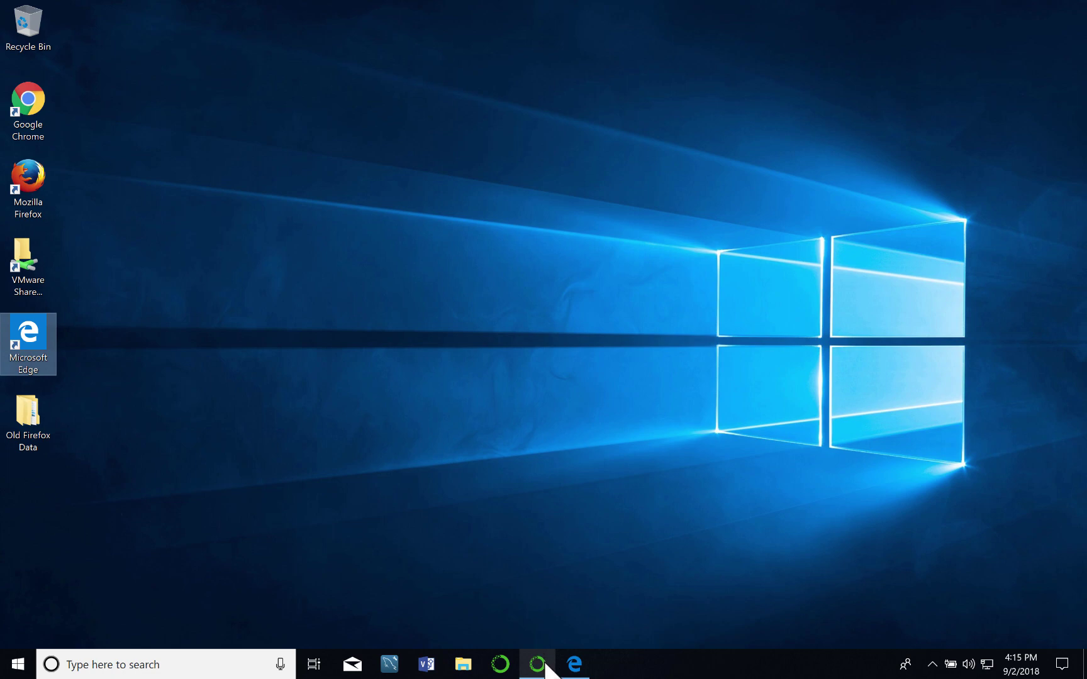
Restore Anaconda Navigator from the taskbar to its Environments page listing 8 packages.
mouse_move(537, 666)
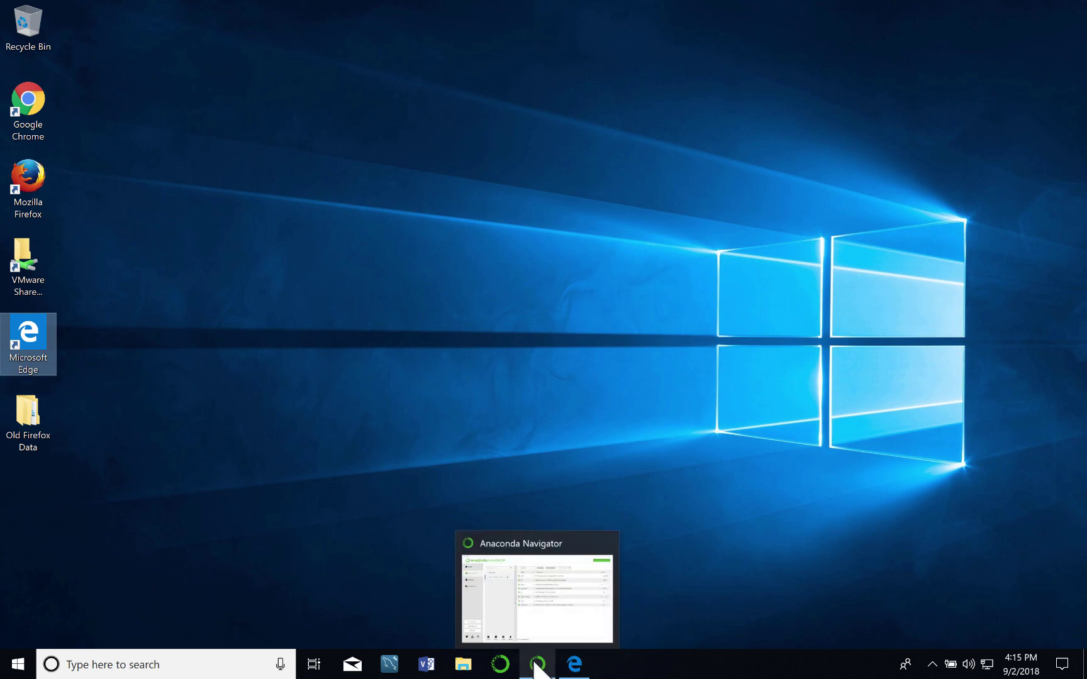
left_click(535, 663)
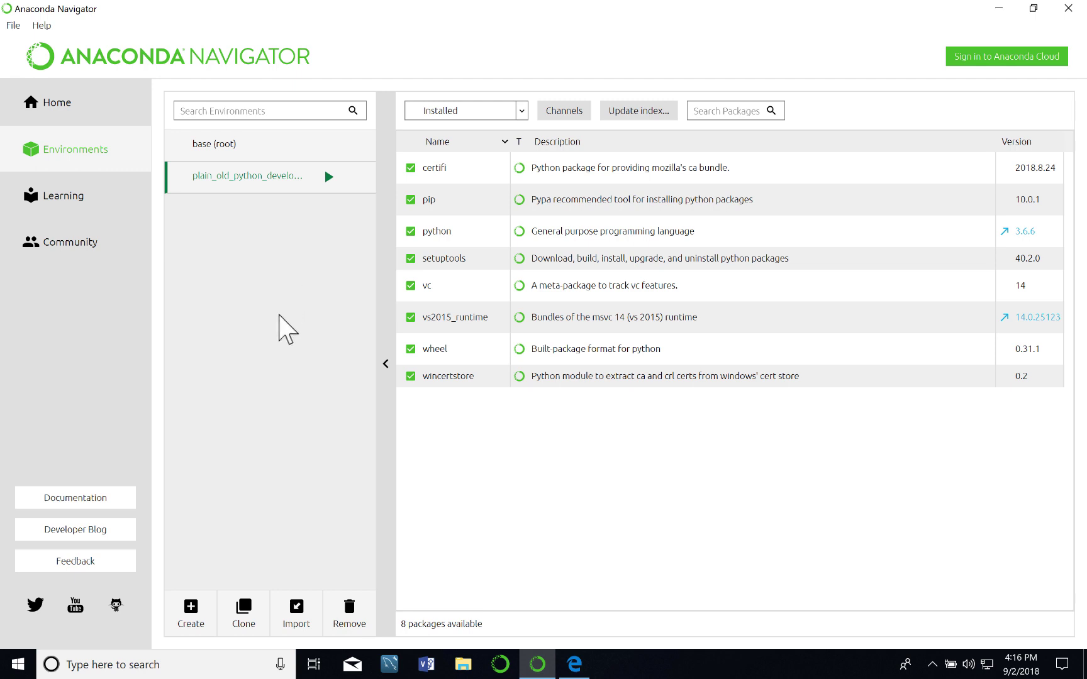
Start a new environment named django_2_development, keeping Python 3.6 as its package.
left_click(191, 613)
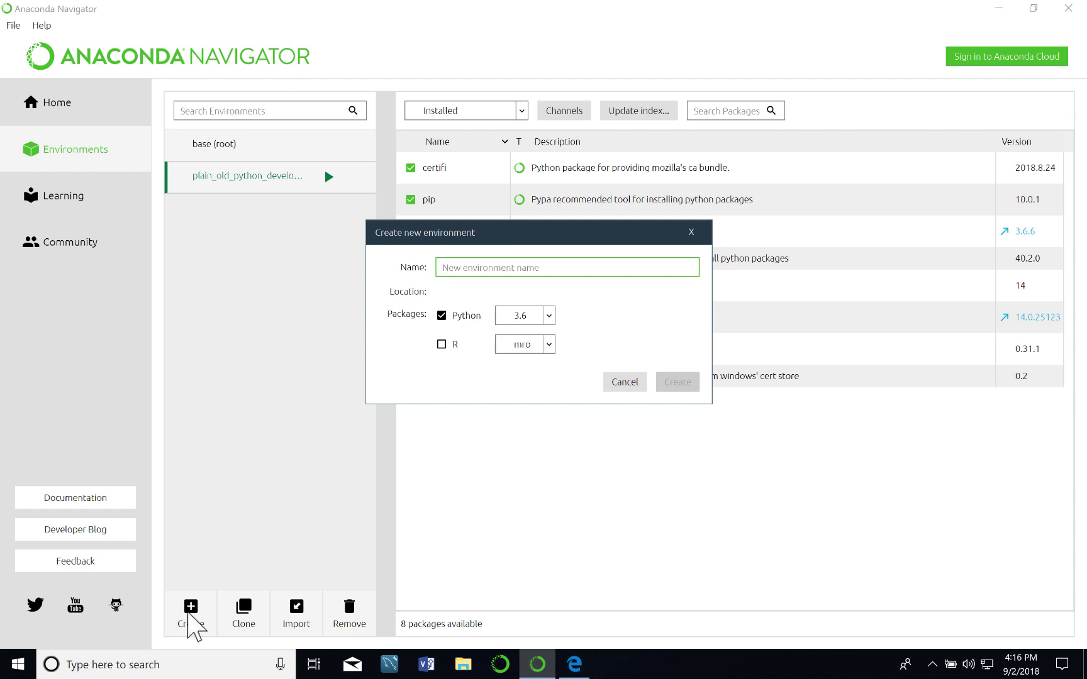
type("djang")
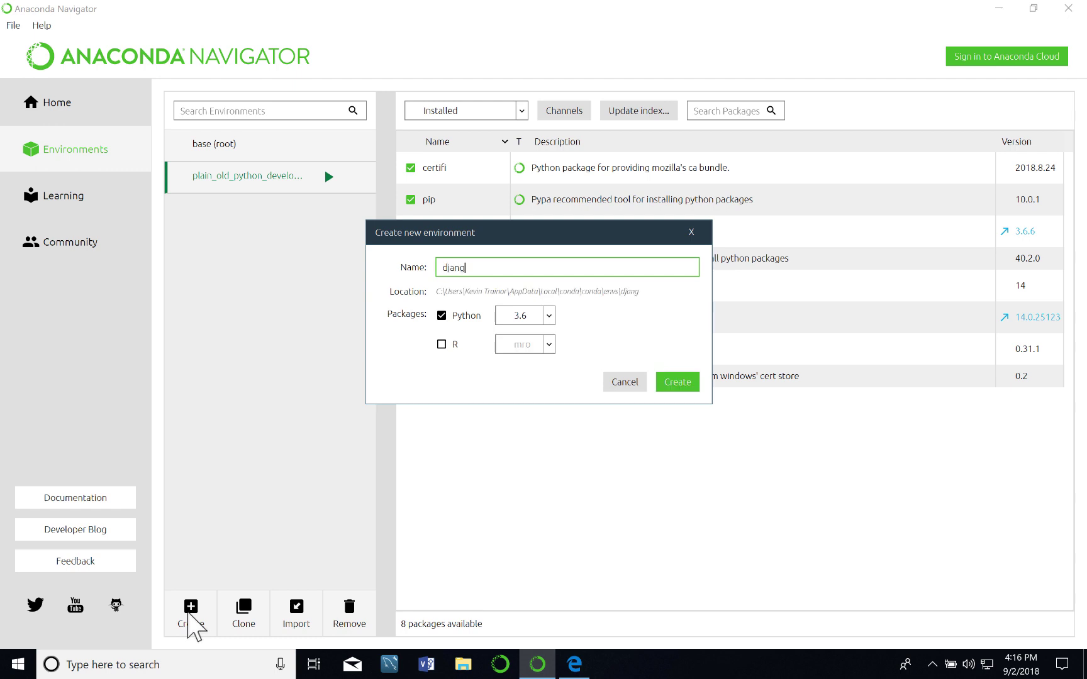
type("o_2_deve")
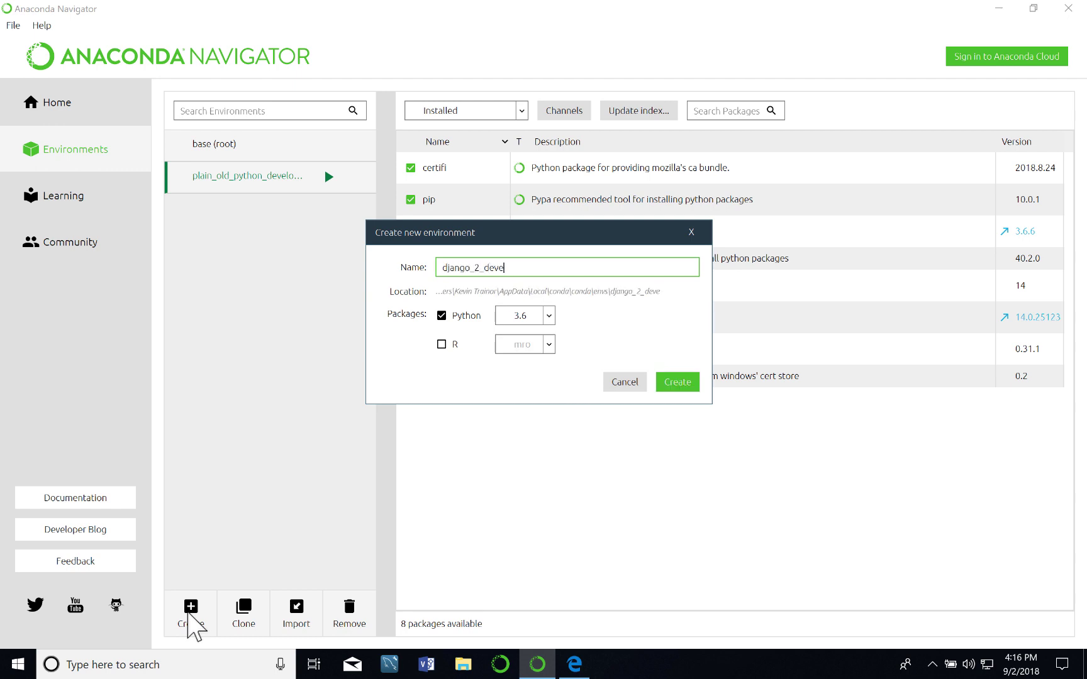
type("lopment")
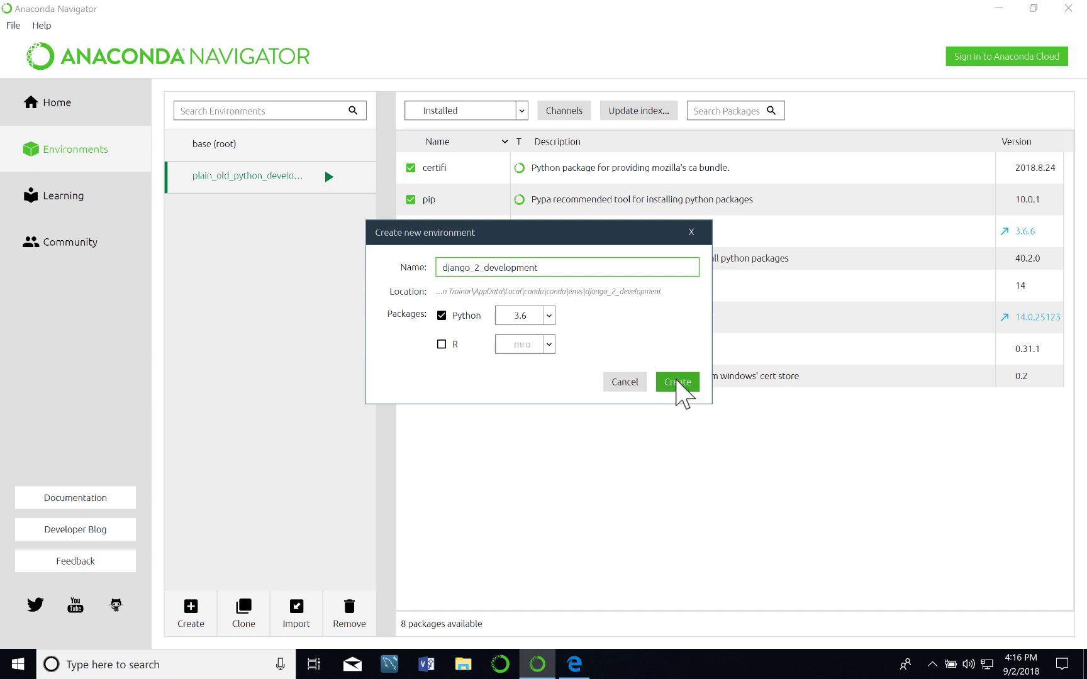
Create django_2_development and select it to list its 8 installed packages, including python 3.6.6.
left_click(678, 385)
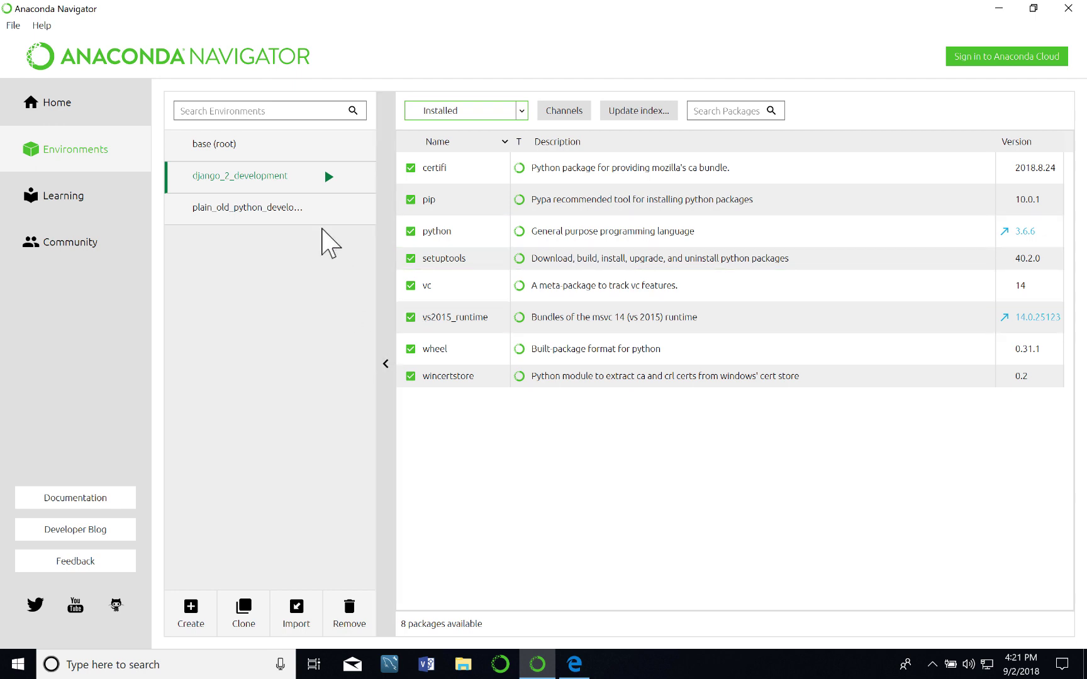
left_click(246, 141)
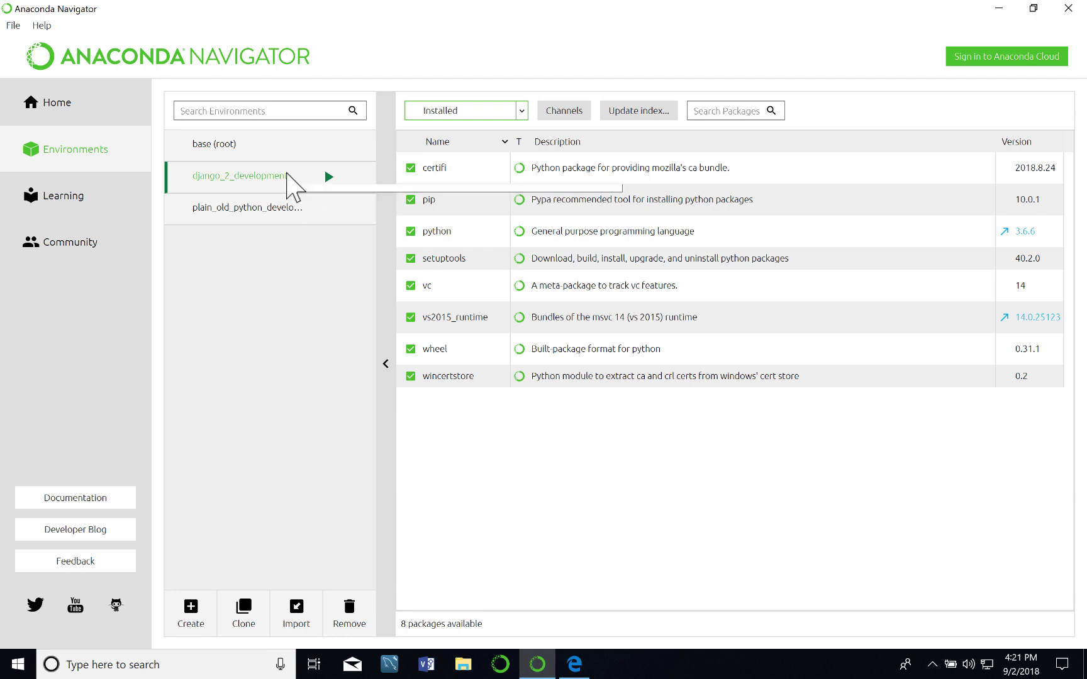
left_click(332, 168)
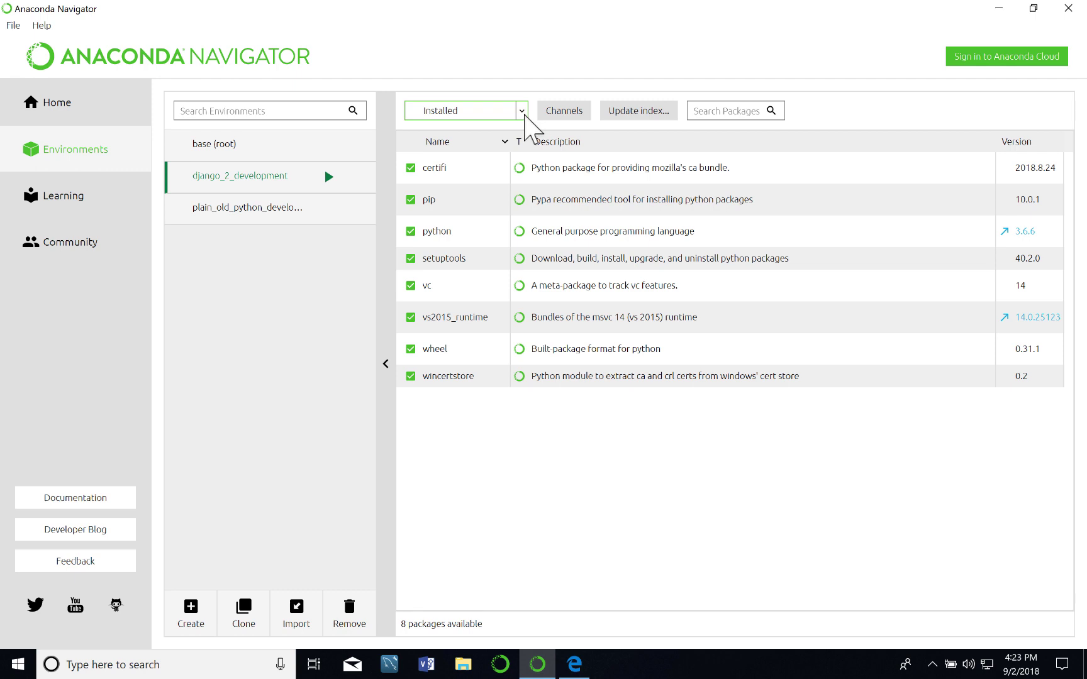
Filter the package list to Not installed (1874 packages) and scroll down to django 2.1.
left_click(521, 112)
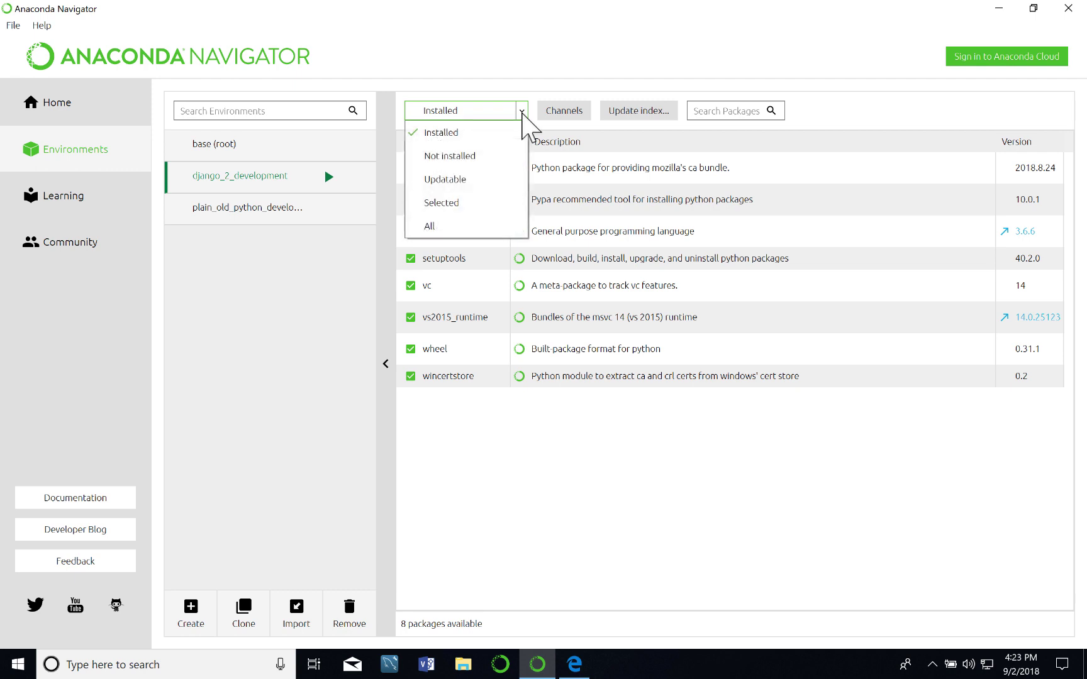
left_click(479, 157)
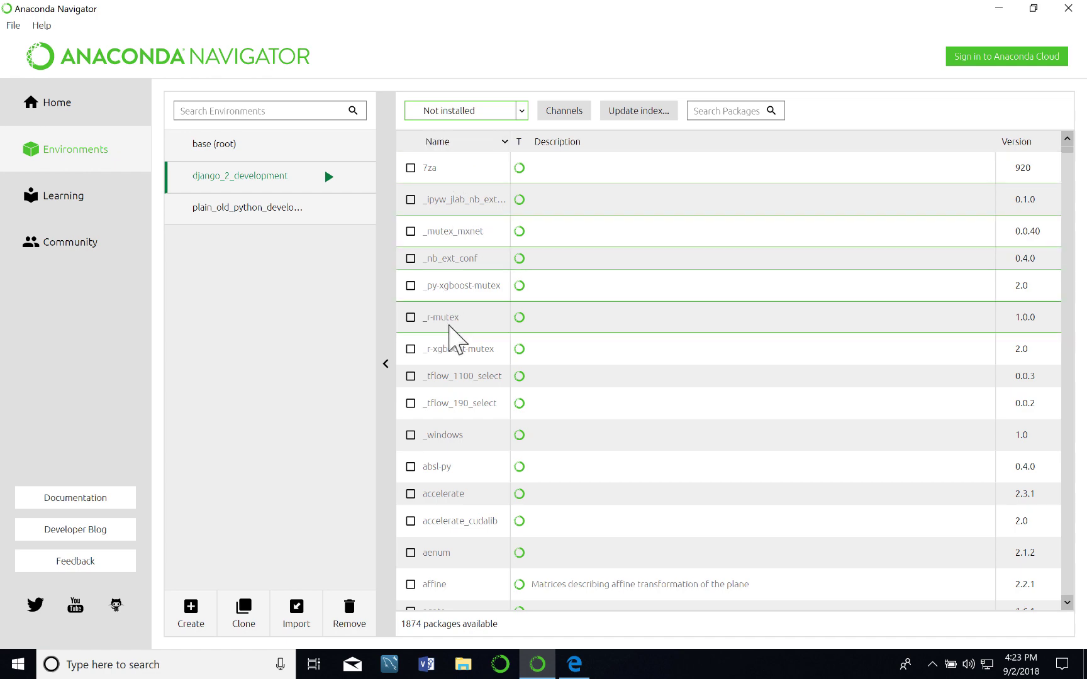
scroll(445, 438, "down", 2)
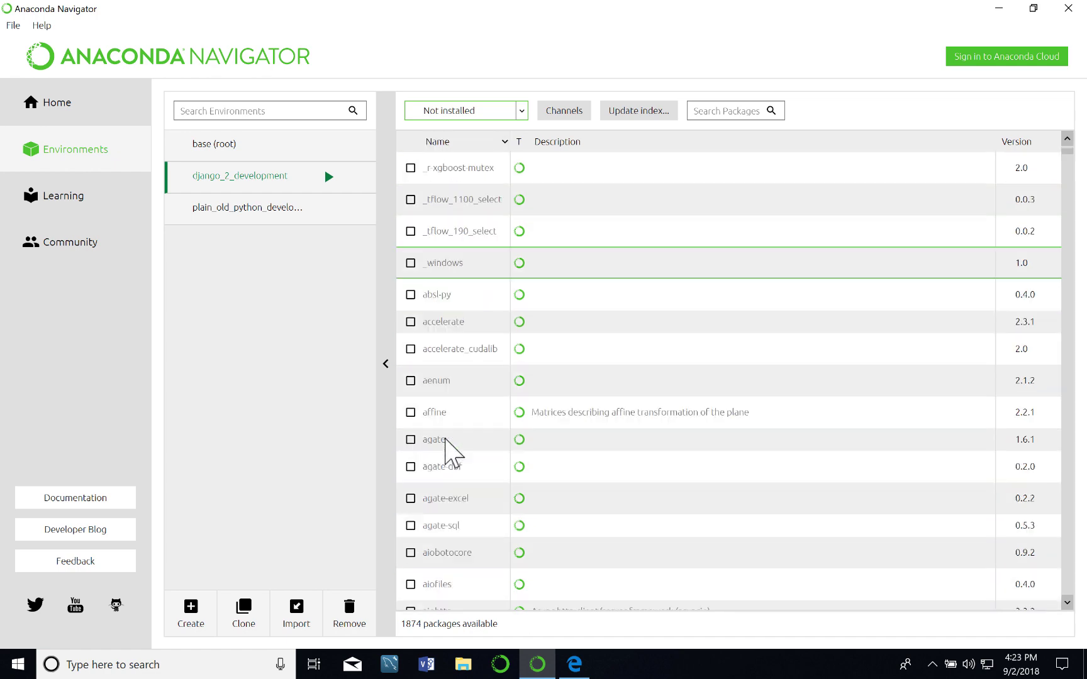
scroll(445, 438, "down", 10)
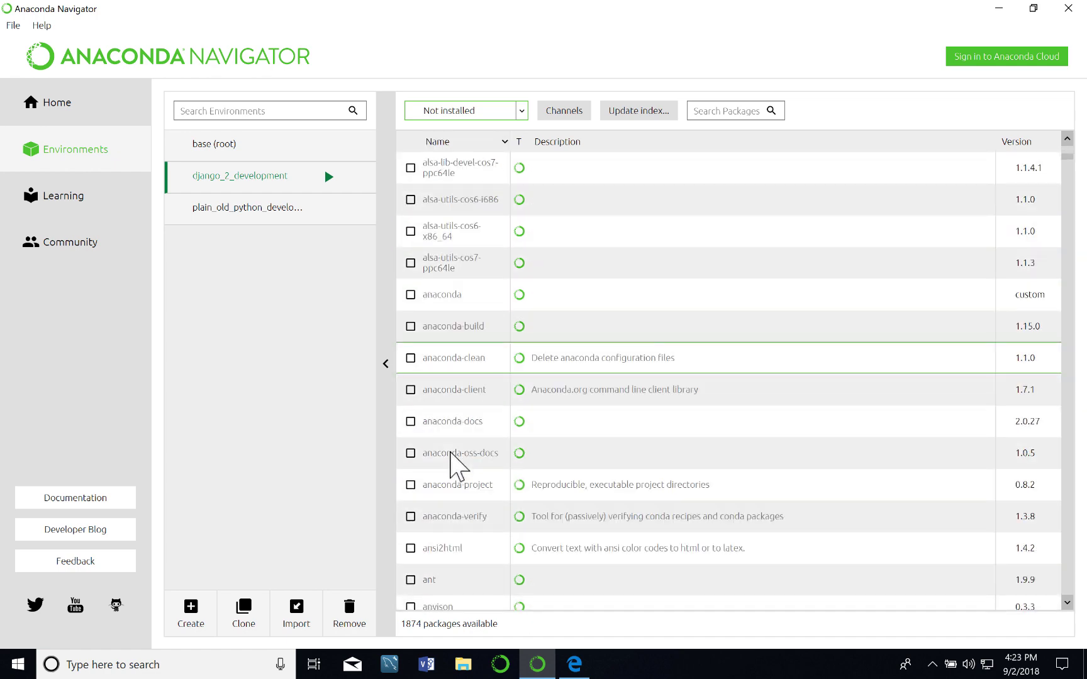
scroll(458, 465, "down", 10)
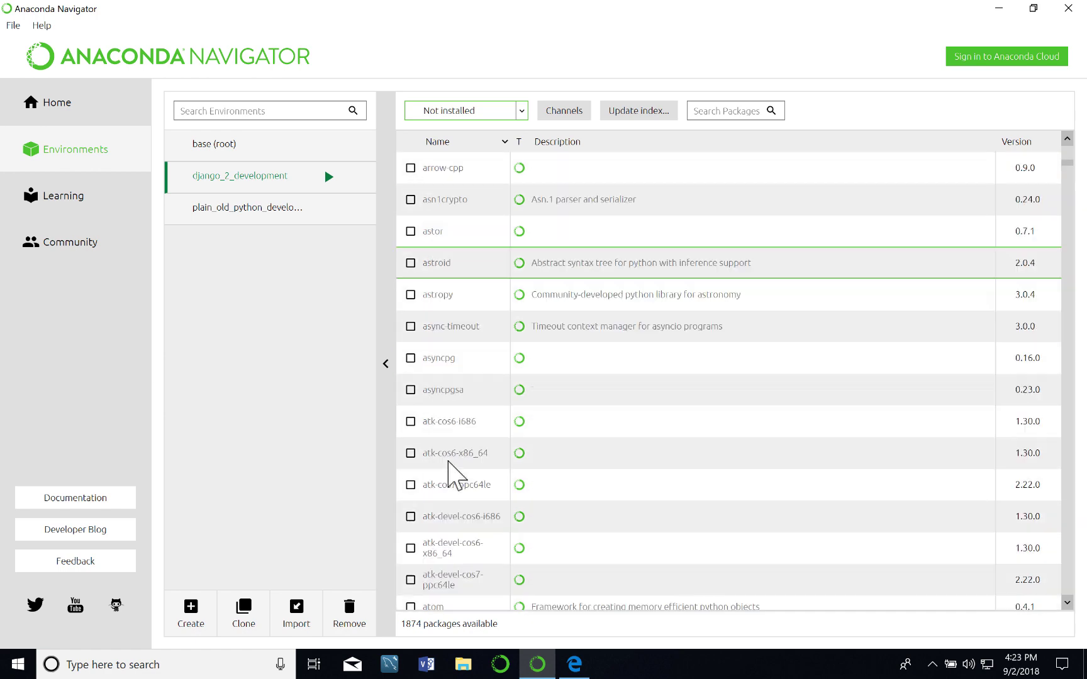
scroll(451, 475, "down", 10)
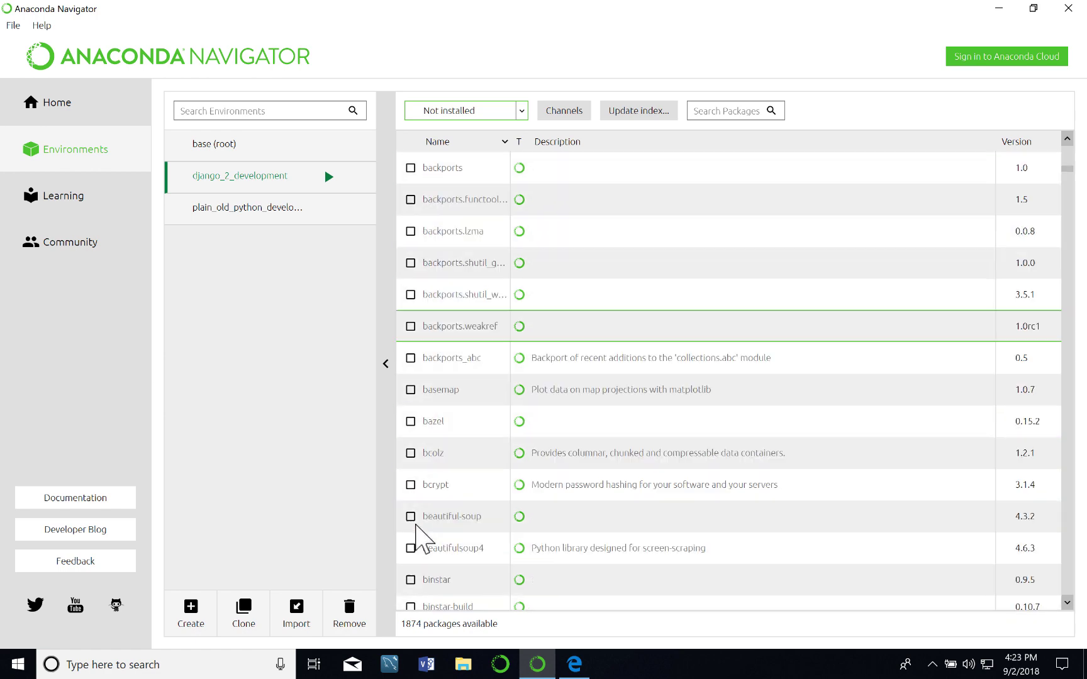
scroll(434, 541, "down", 10)
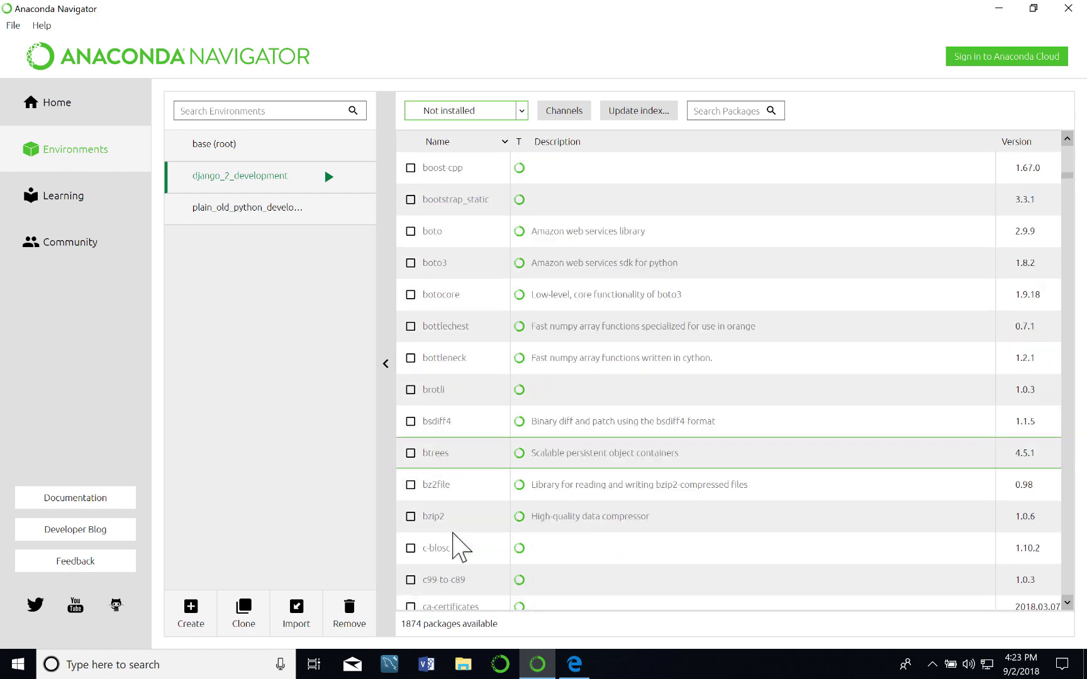
scroll(454, 546, "down", 10)
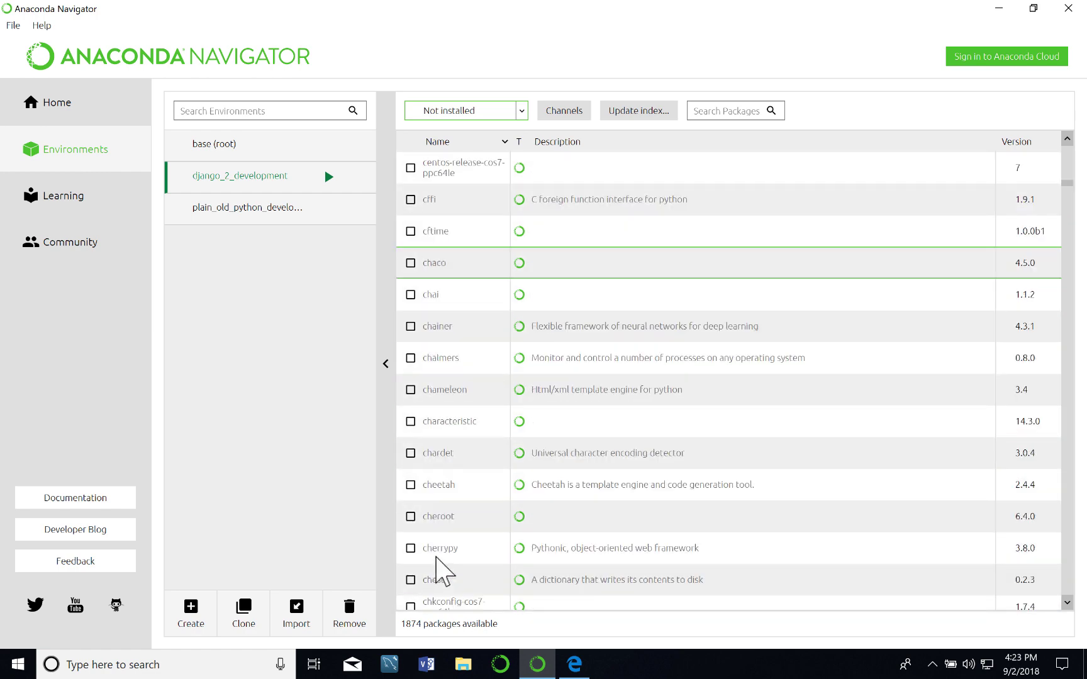
scroll(444, 572, "down", 10)
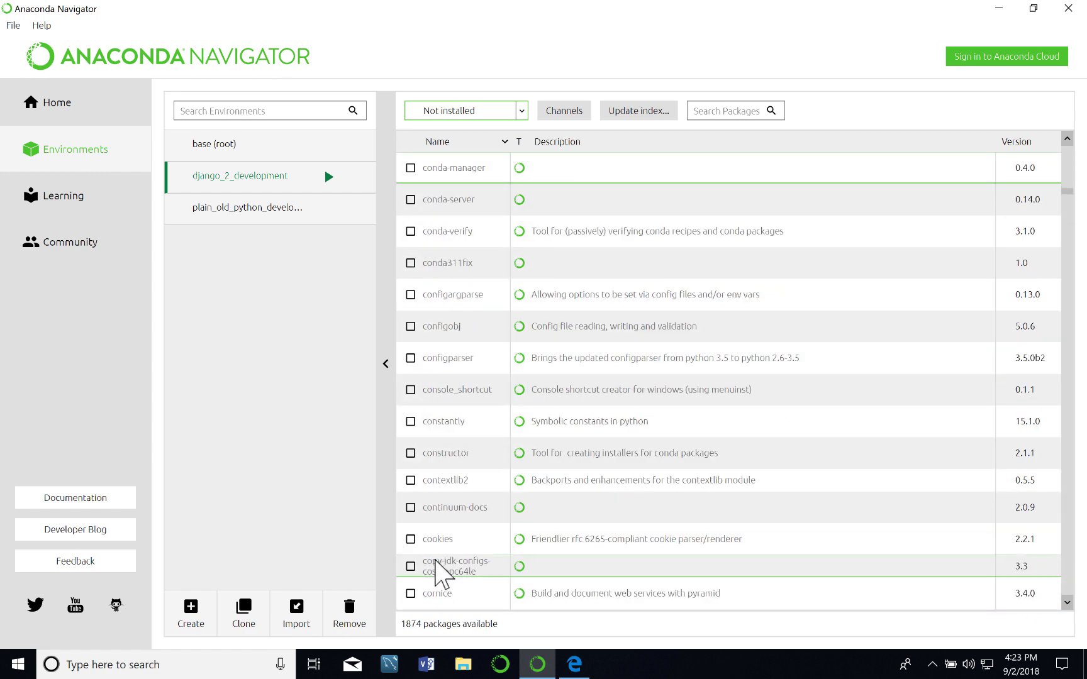
scroll(440, 575, "down", 10)
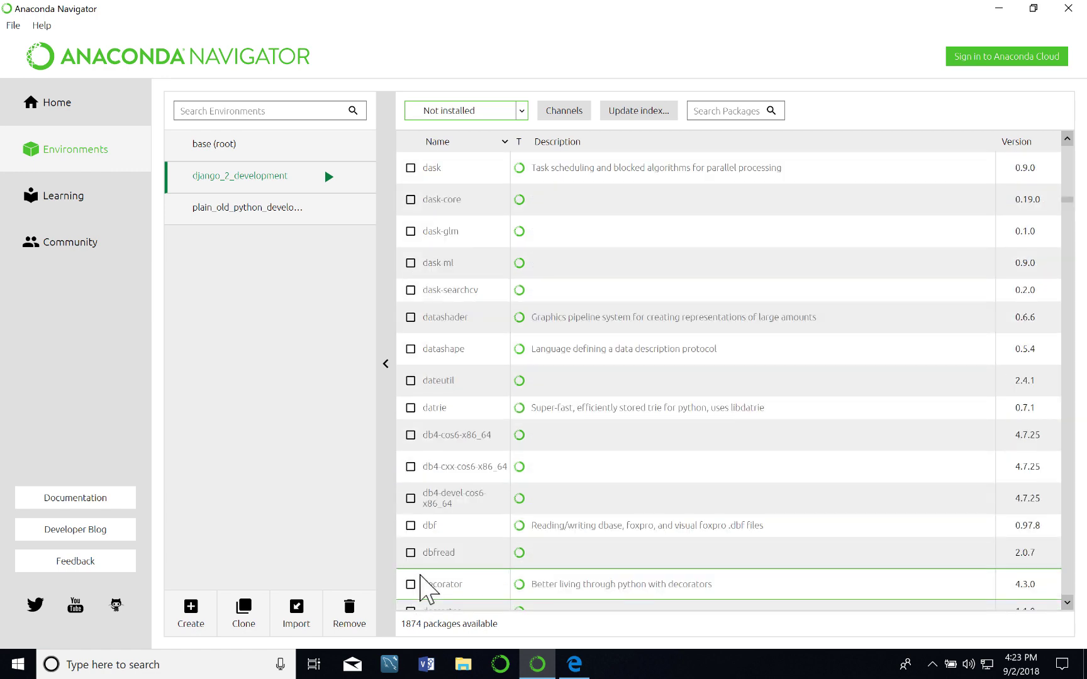
scroll(422, 585, "down", 3)
scroll(604, 494, "down", 2)
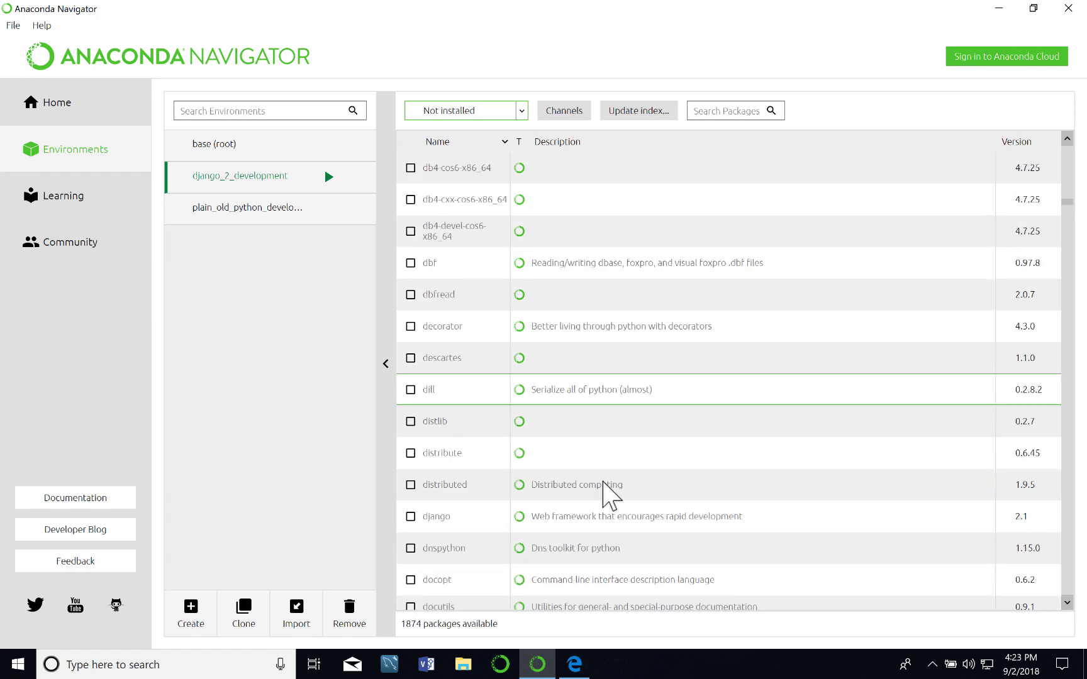
scroll(603, 494, "down", 1)
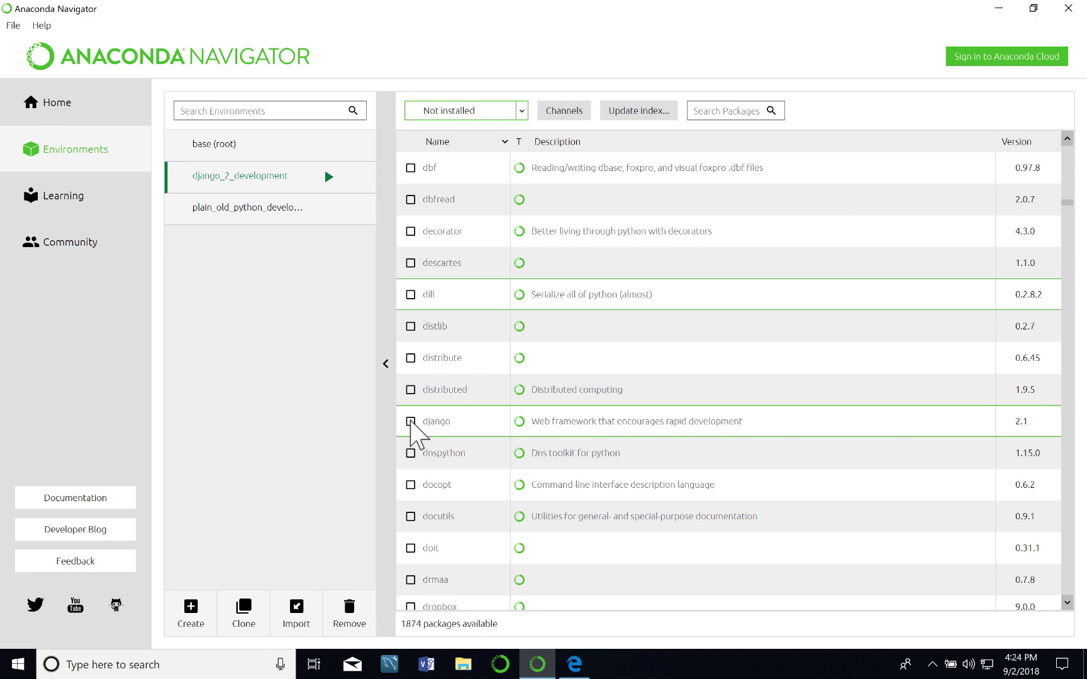
Mark django 2.1 and review the install summary showing django plus pytz 2018.5.
left_click(410, 422)
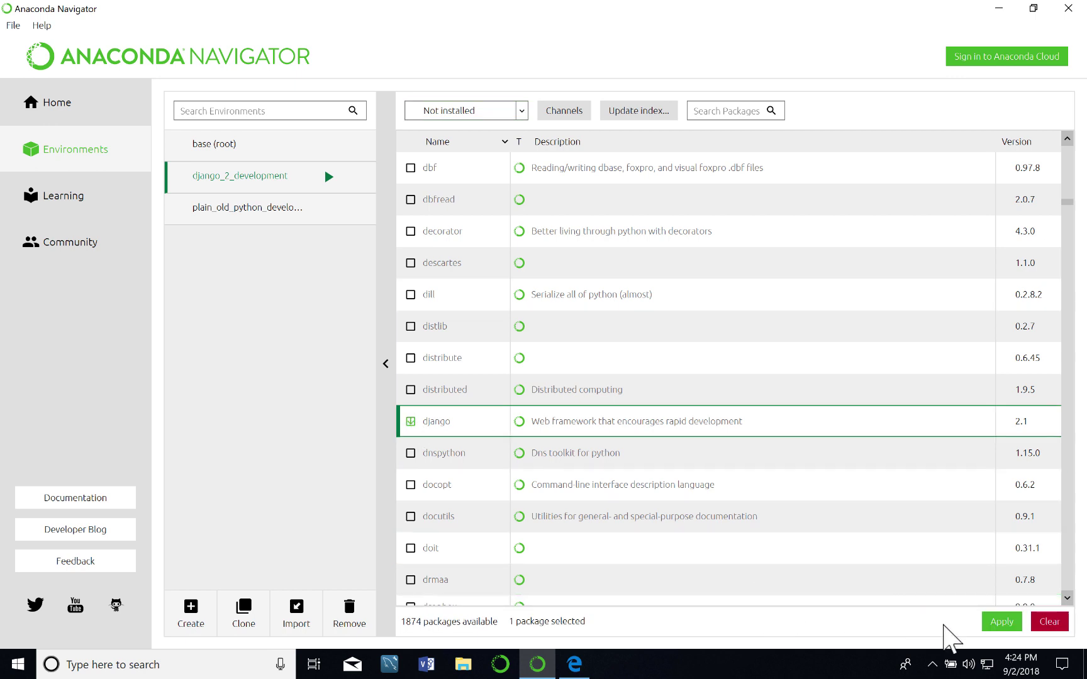
left_click(1009, 629)
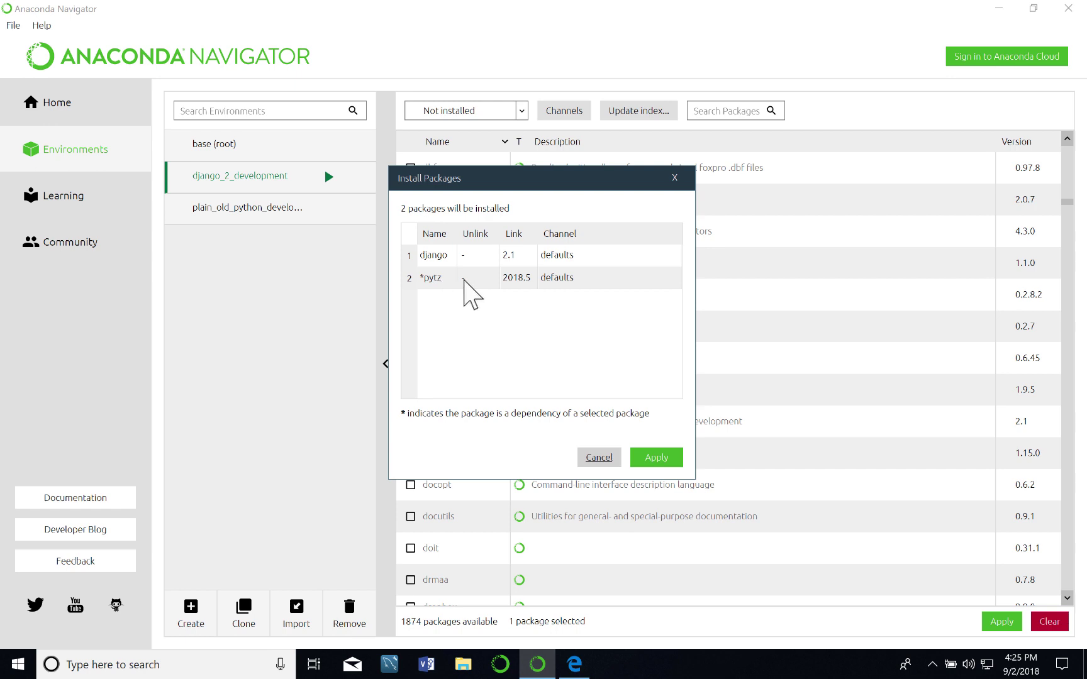
Confirm installing django 2.1 and pytz 2018.5 into django_2_development.
left_click(655, 459)
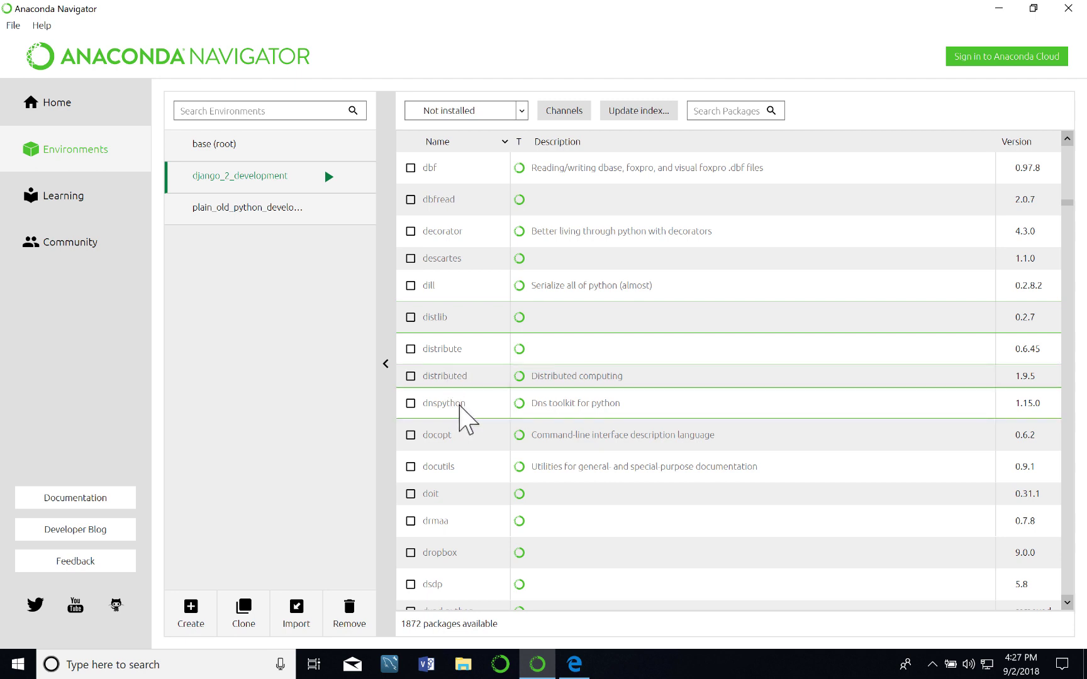
Filter back to Installed packages, now 10 including django 2.1, and bring up the environment's launch menu.
left_click(521, 113)
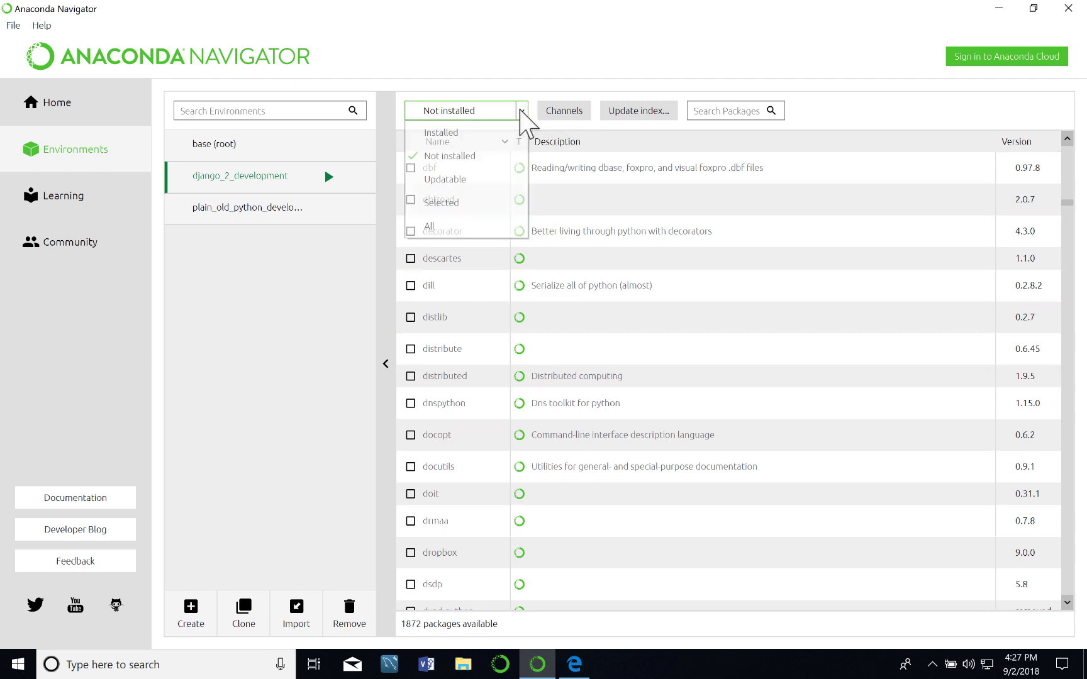
left_click(455, 134)
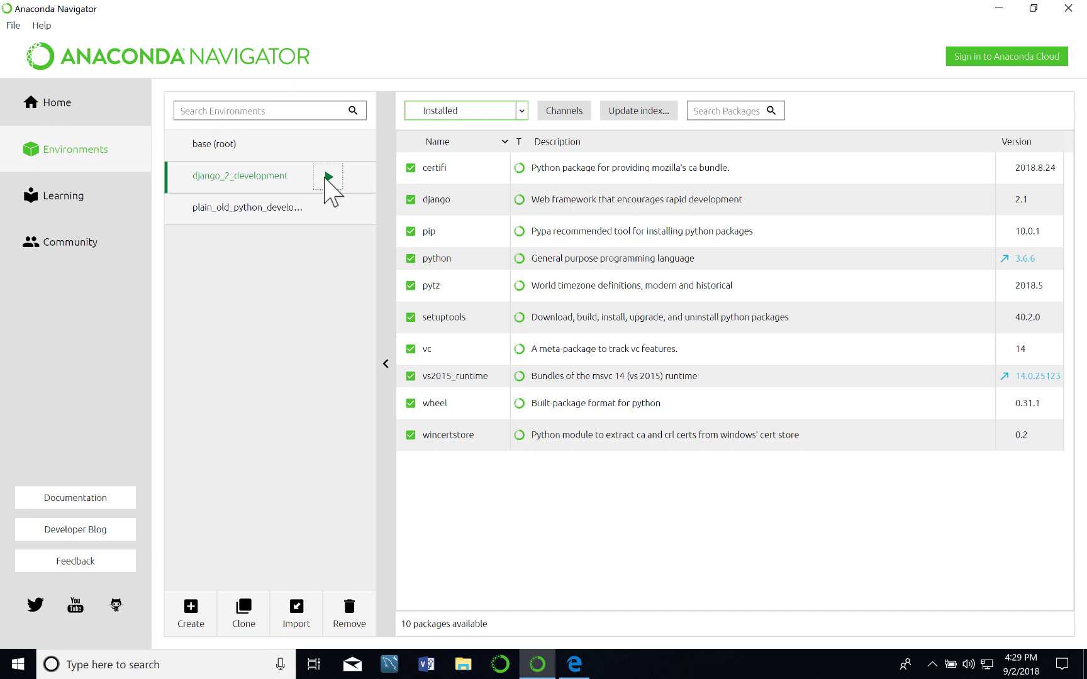
left_click(329, 178)
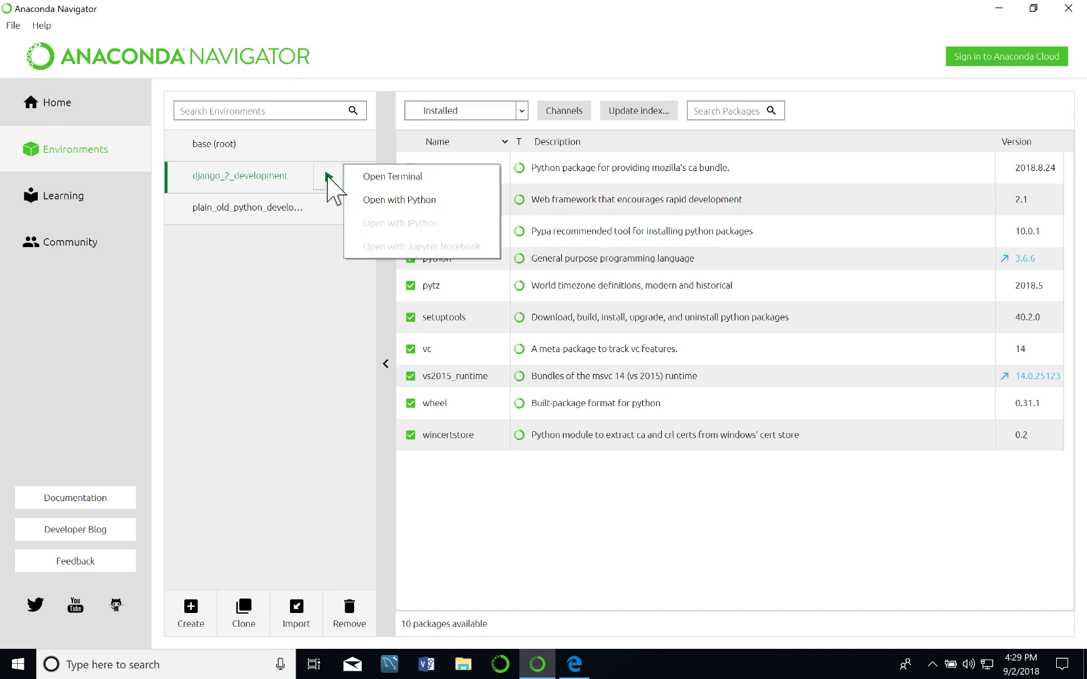
Launch Python 3.6.6 in django_2_development, then leave it with quit() and close the console with exit.
left_click(379, 200)
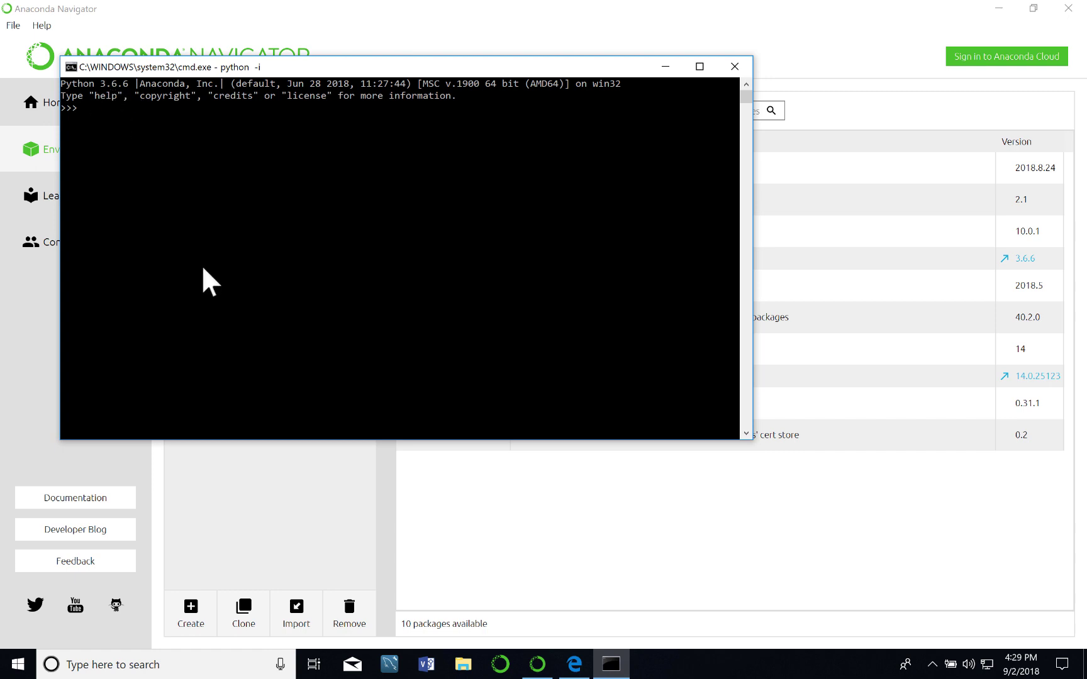
type("quit()")
key("Return")
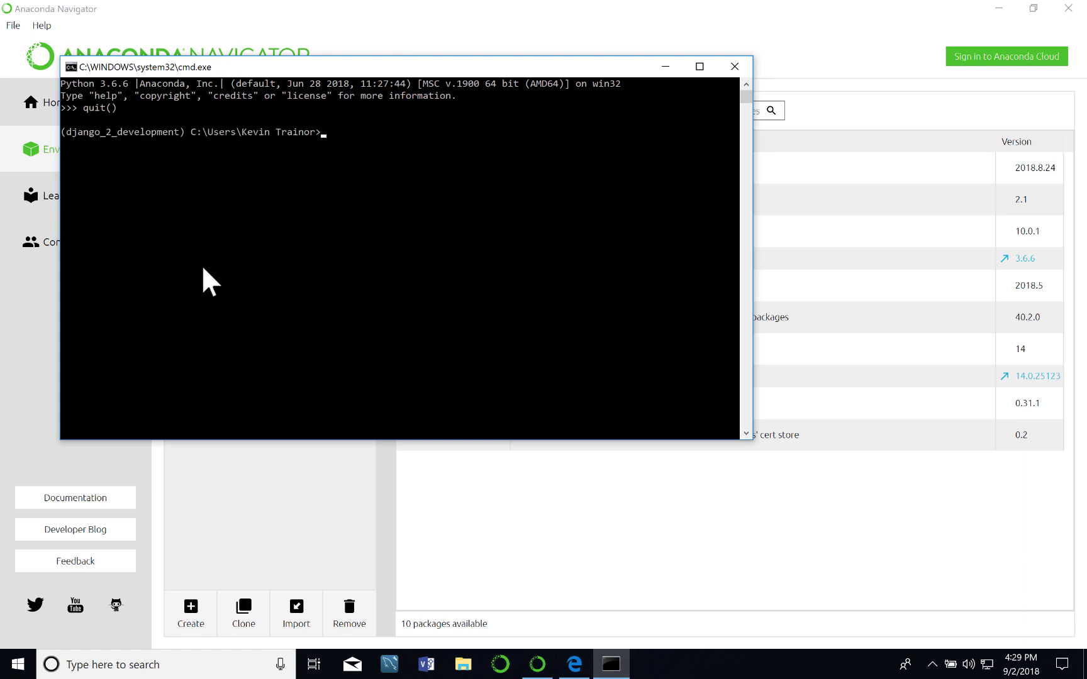
type("exit")
key("Return")
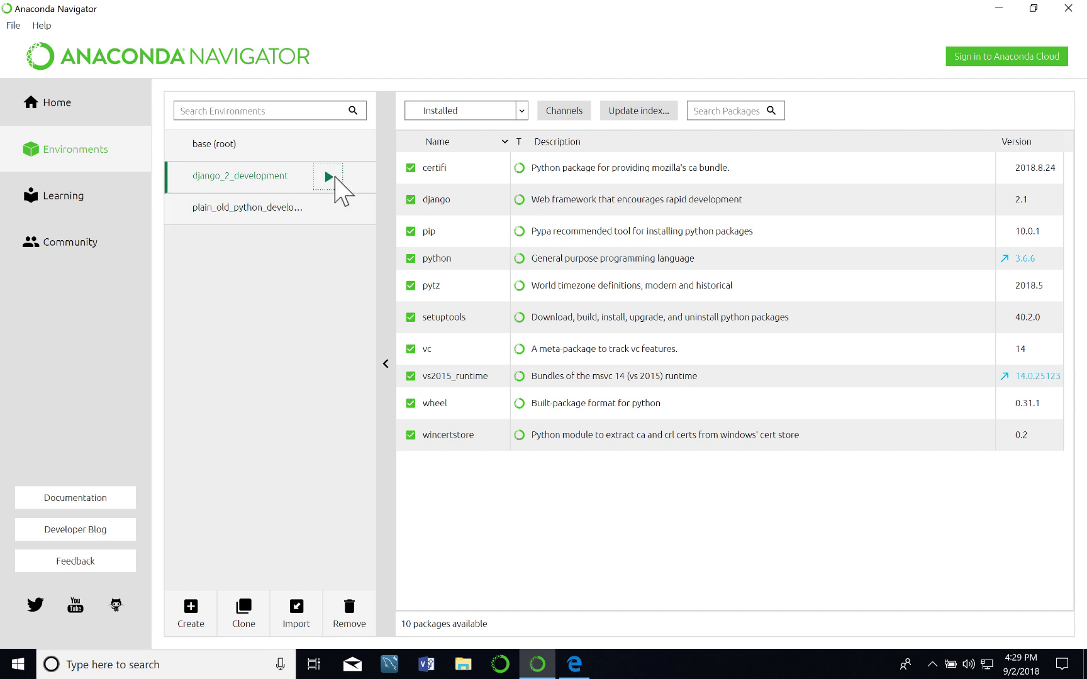
Open a django_2_development terminal, run conda list to confirm django 2.1, then exit.
left_click(326, 176)
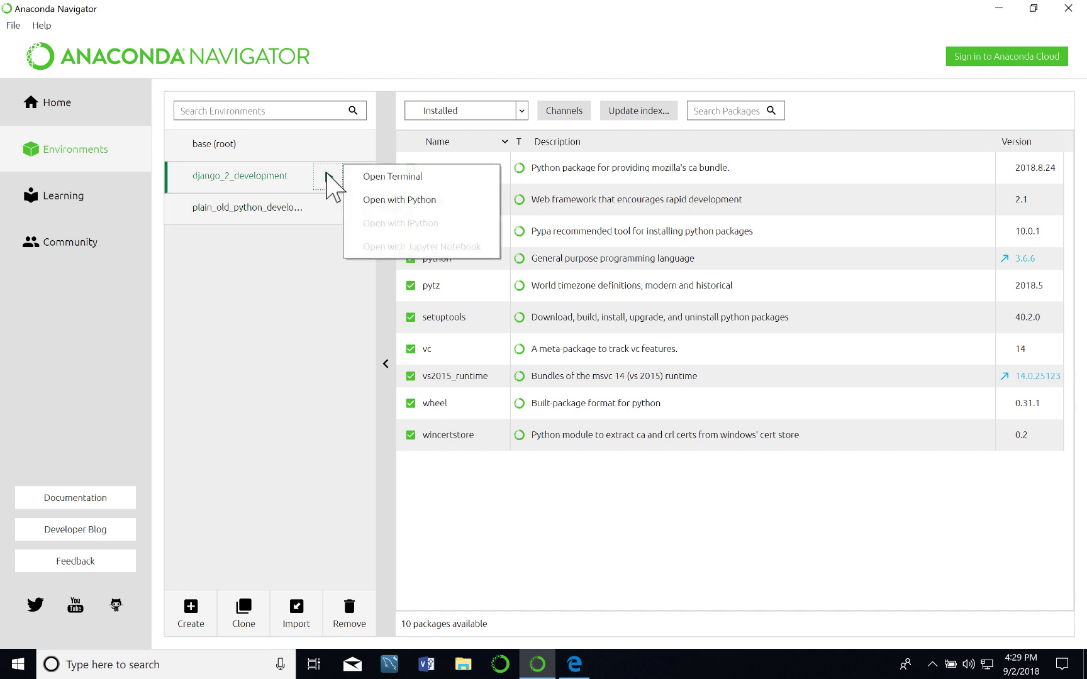
left_click(391, 176)
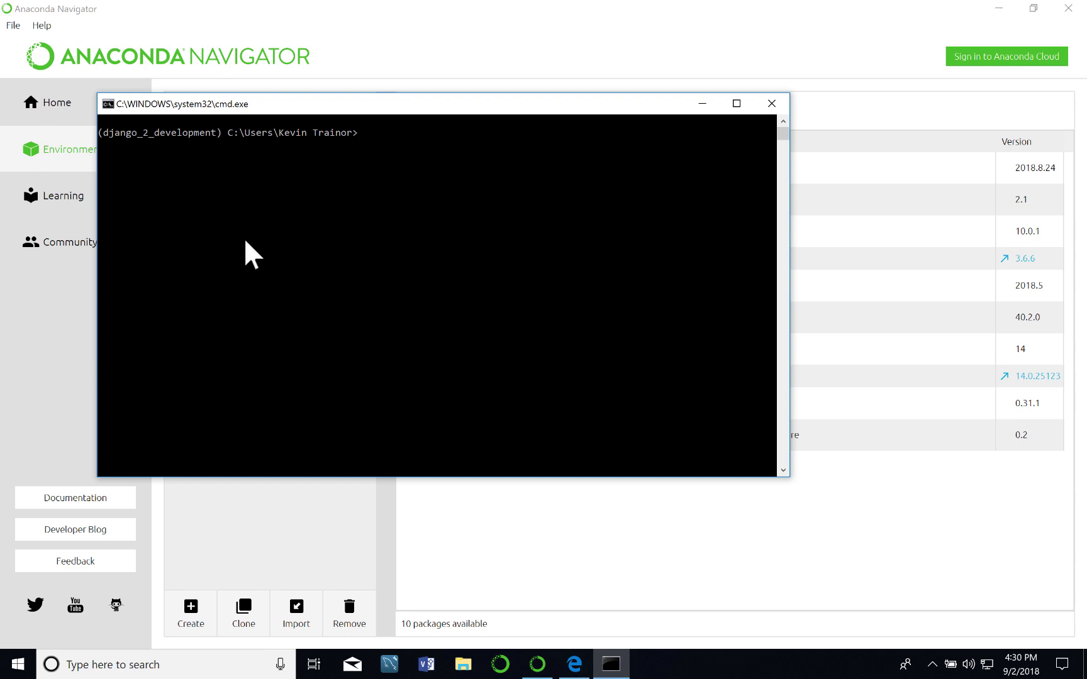
type("conda list")
key("Return")
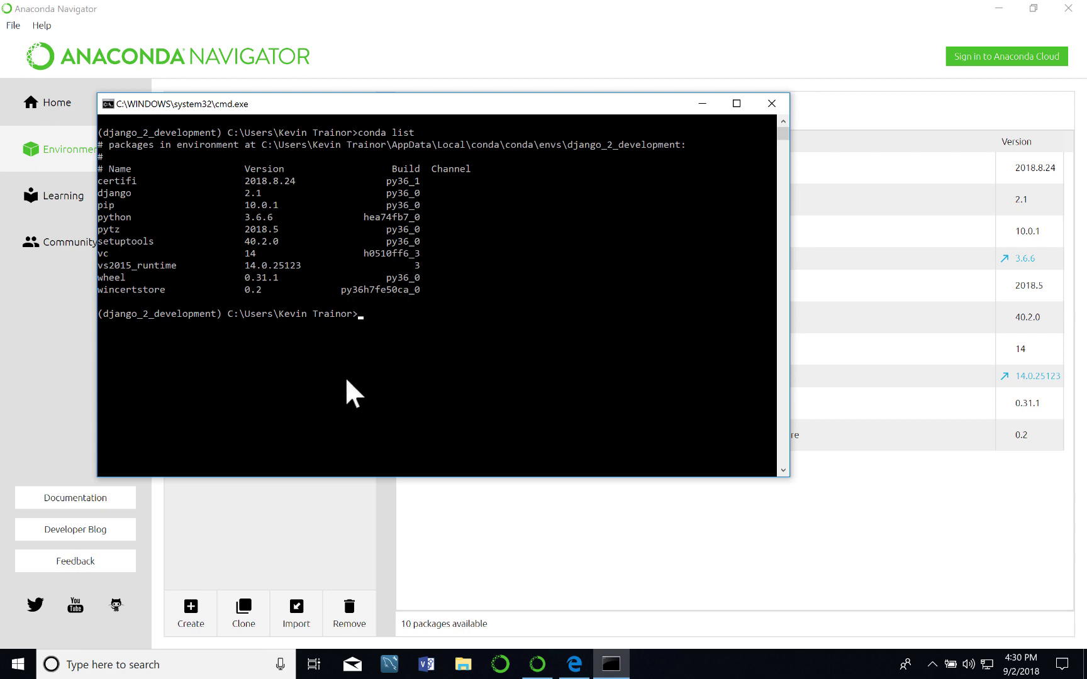
type("exit")
key("Return")
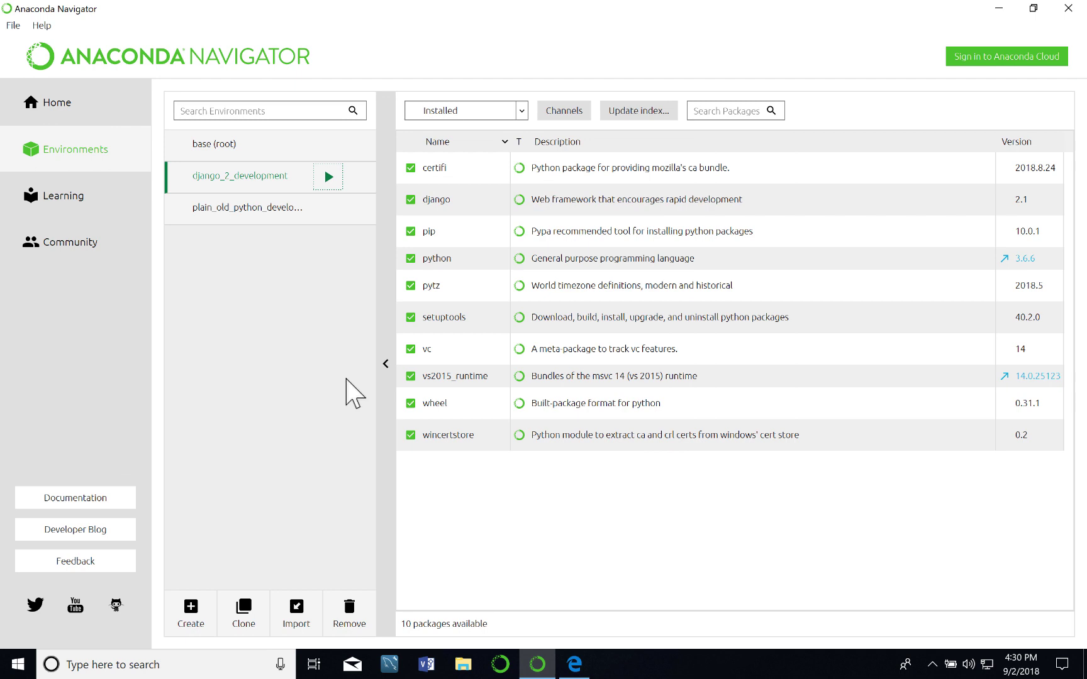
Quit Anaconda Navigator, ticking Don't show again on the quit confirmation.
left_click(1069, 9)
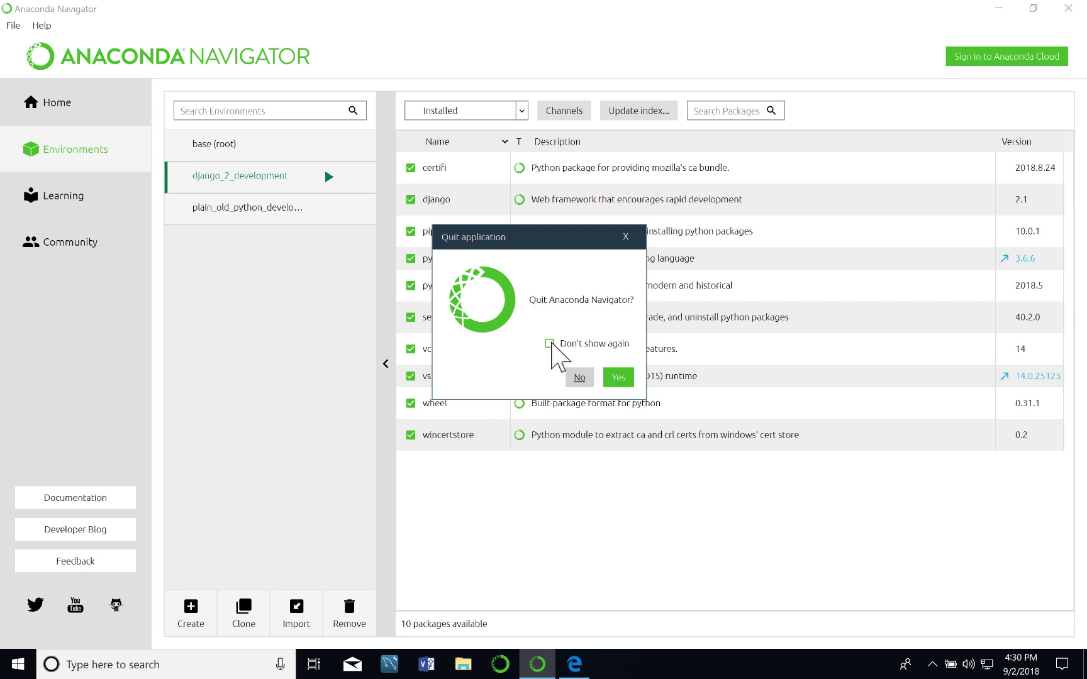
left_click(550, 344)
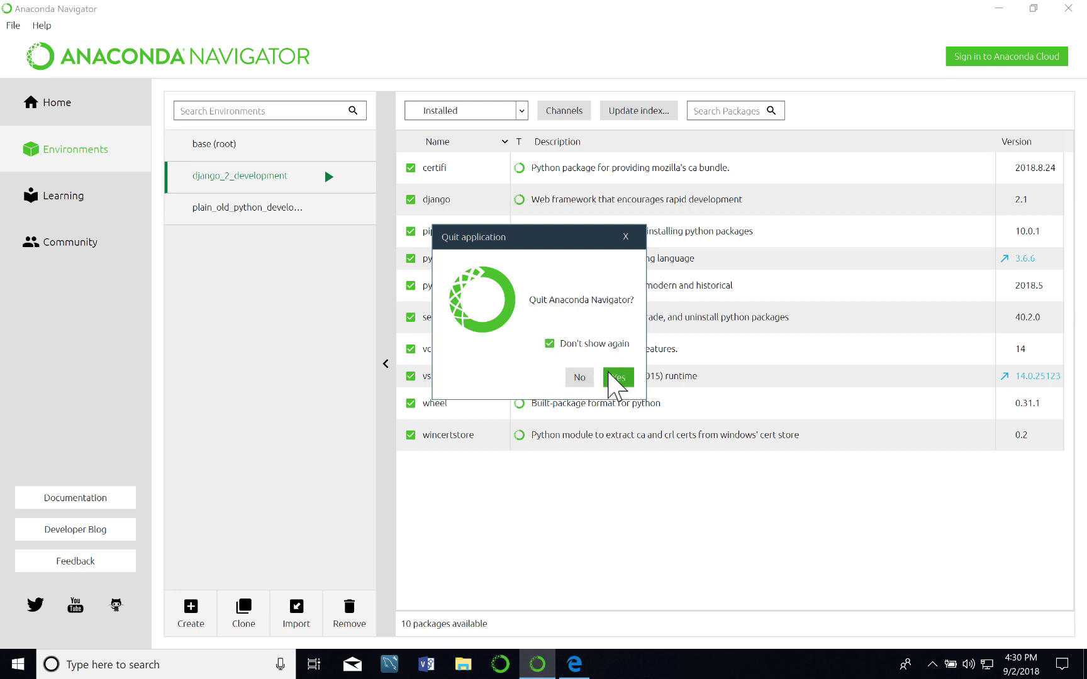
left_click(615, 380)
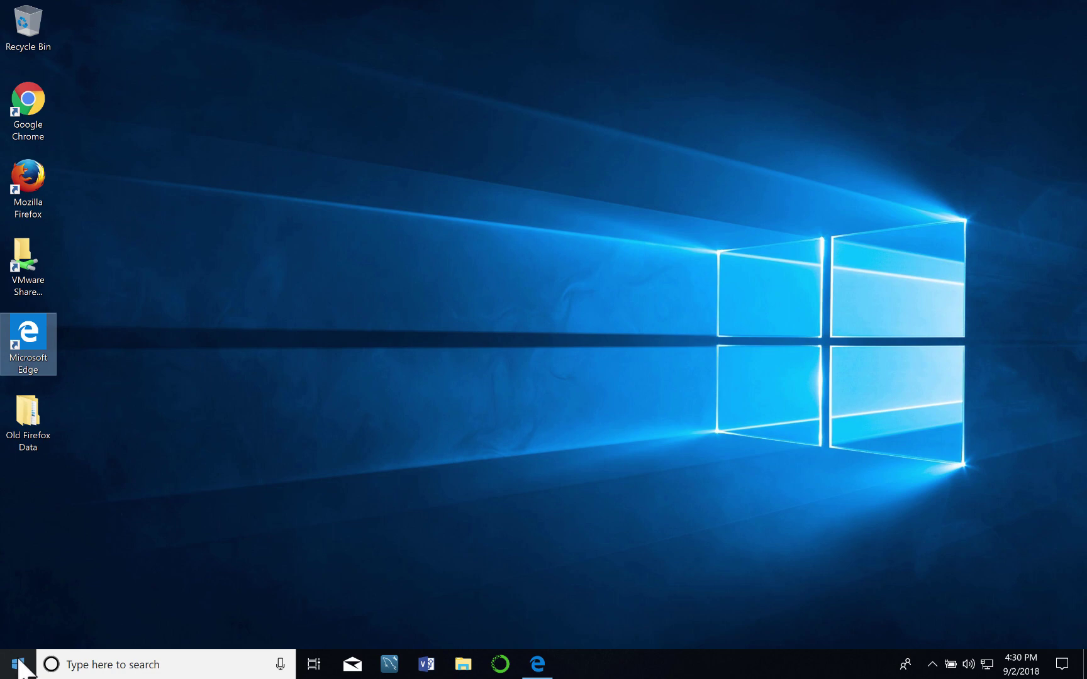
Pin Anaconda Prompt from the Start menu's Anaconda3 (64-bit) group to the taskbar.
left_click(19, 666)
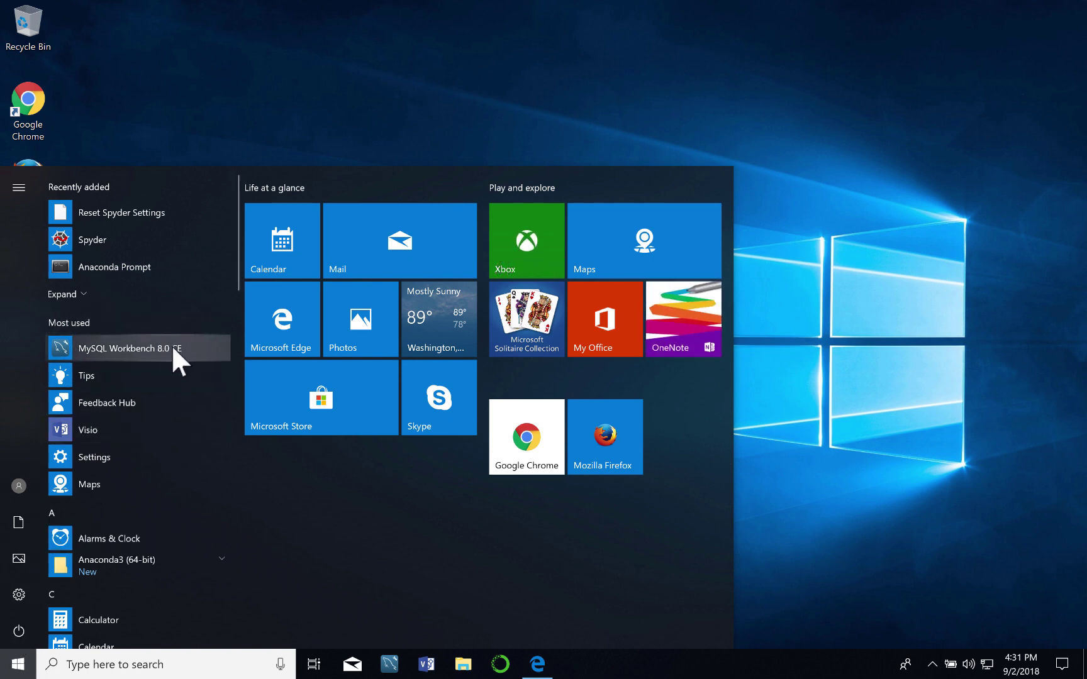
left_click(220, 555)
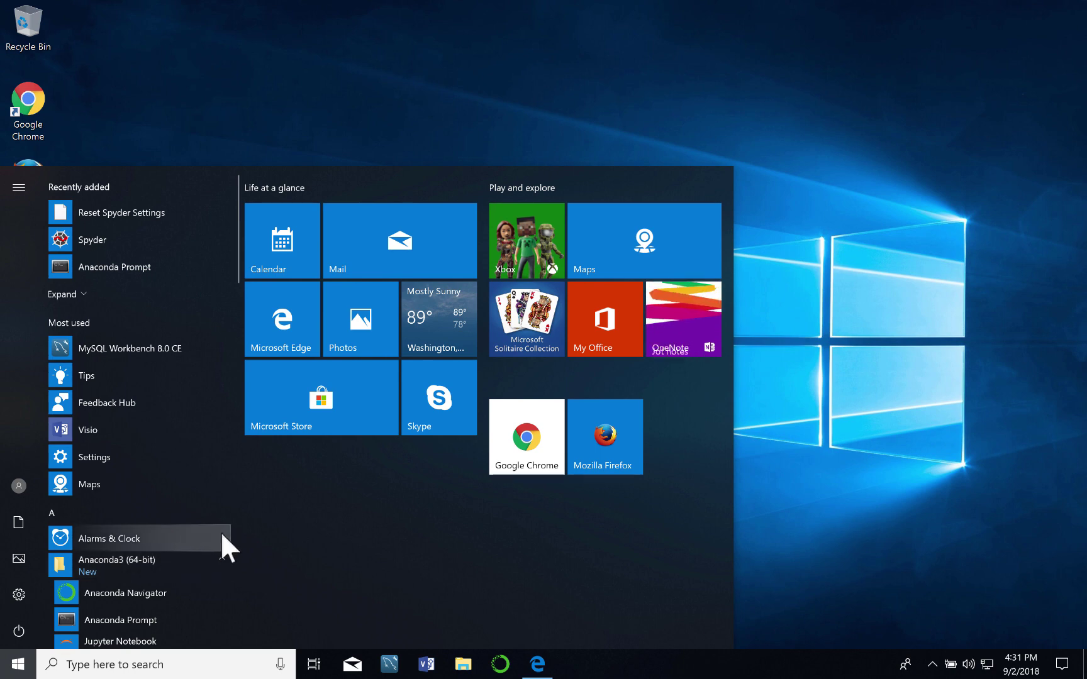
scroll(219, 525, "down", 2)
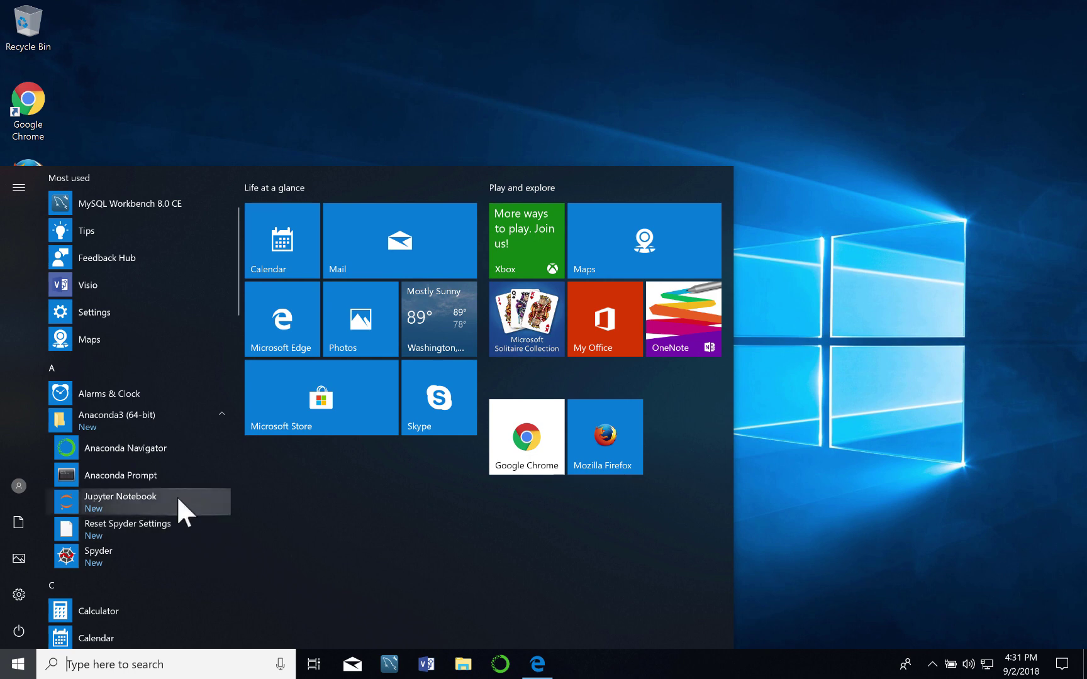
right_click(147, 475)
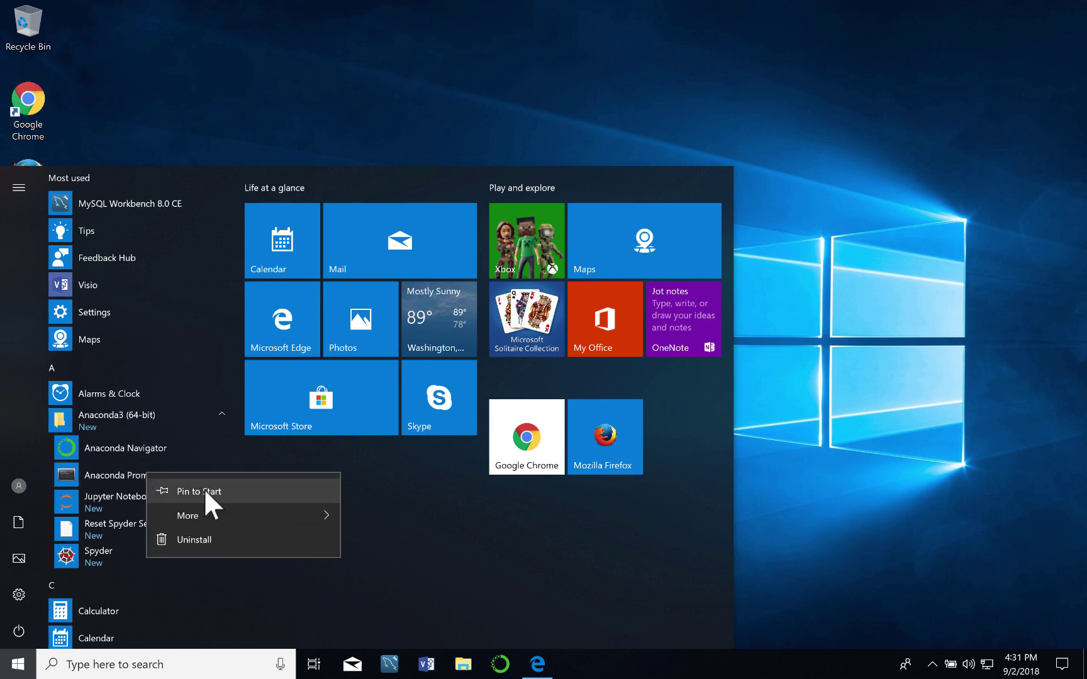
mouse_move(195, 515)
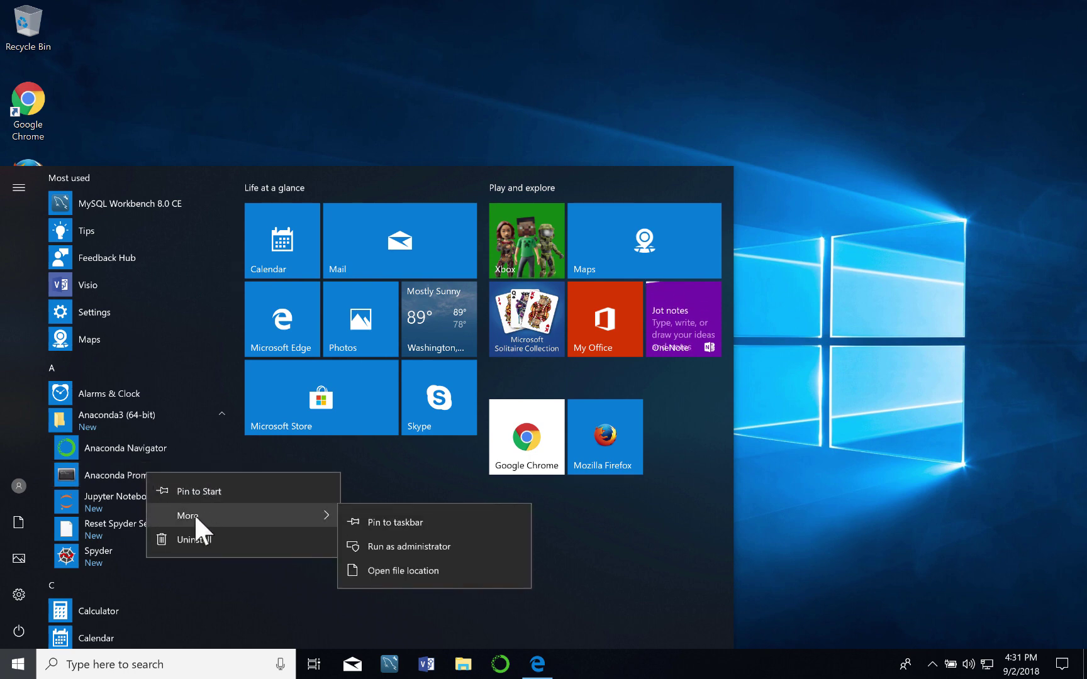
left_click(381, 520)
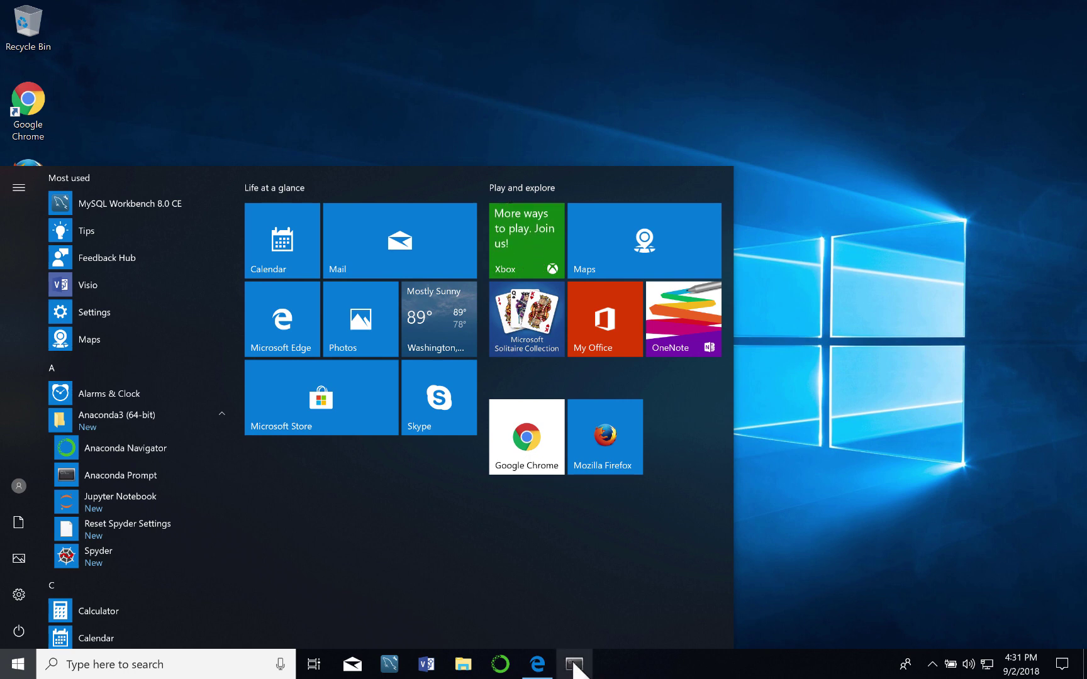
left_click(816, 447)
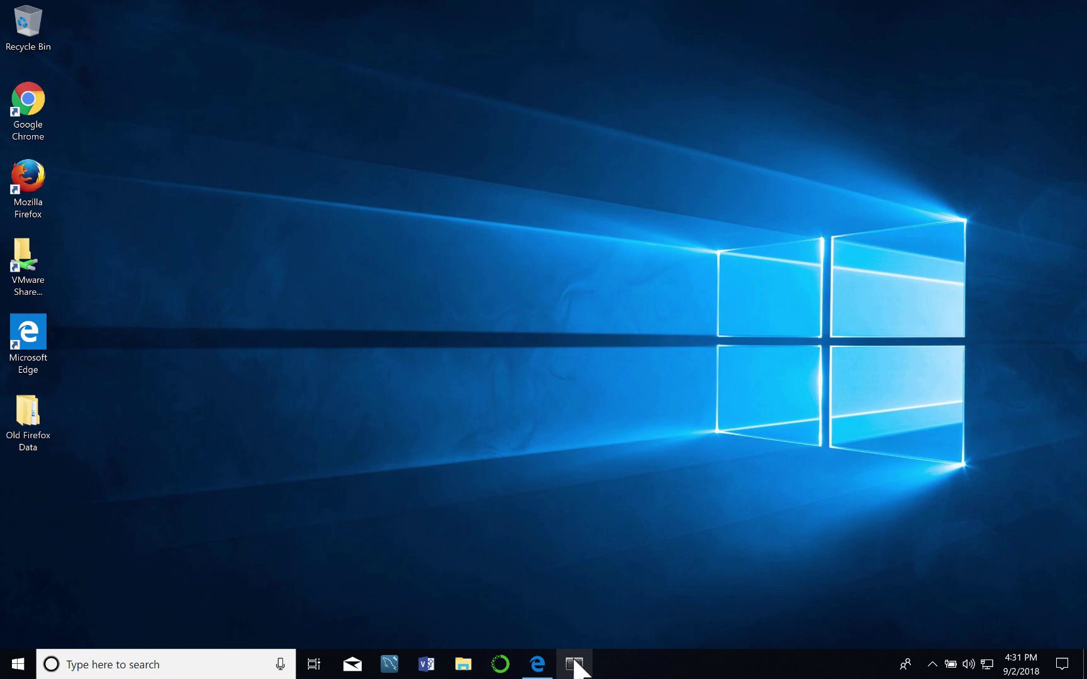
In Anaconda Prompt, run conda env list to show base, django_2_development and plain_old_python_development.
left_click(574, 665)
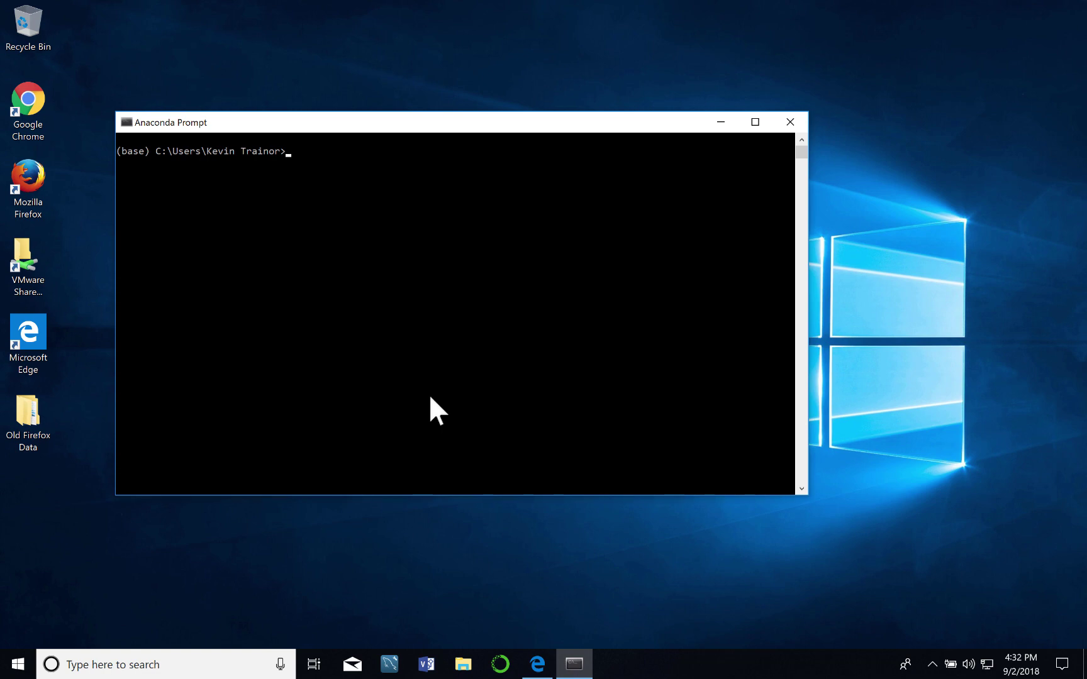
type("conda env list")
key("Return")
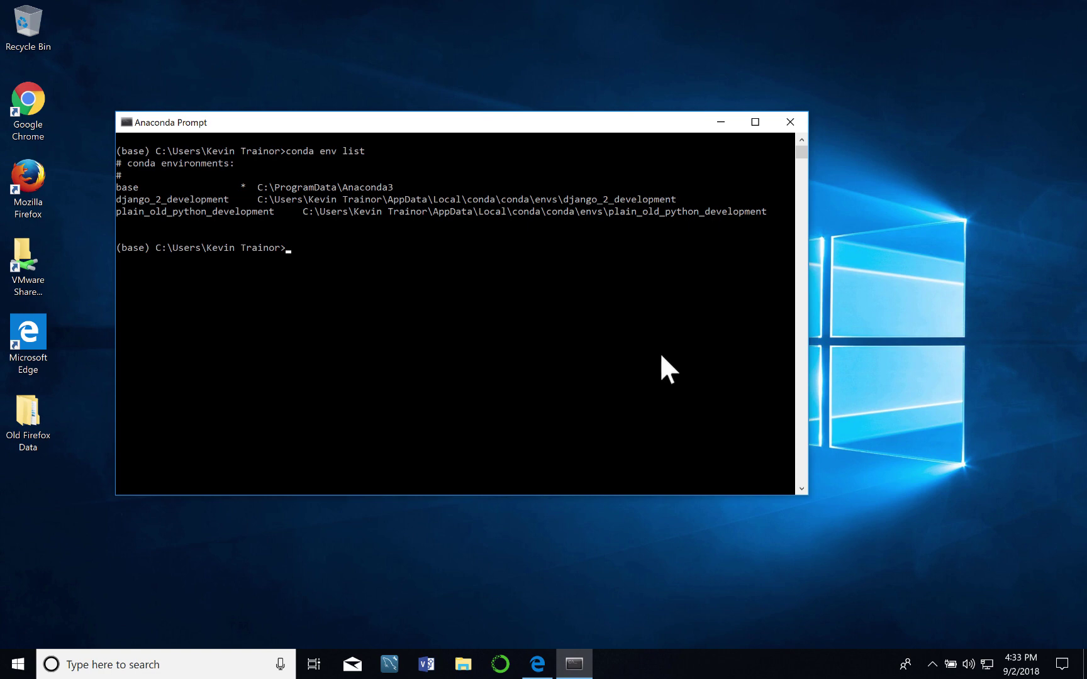
type("conda activate")
Activate django_2_development, confirm via conda list that django 2.1 is installed, then exit the prompt.
type("django_")
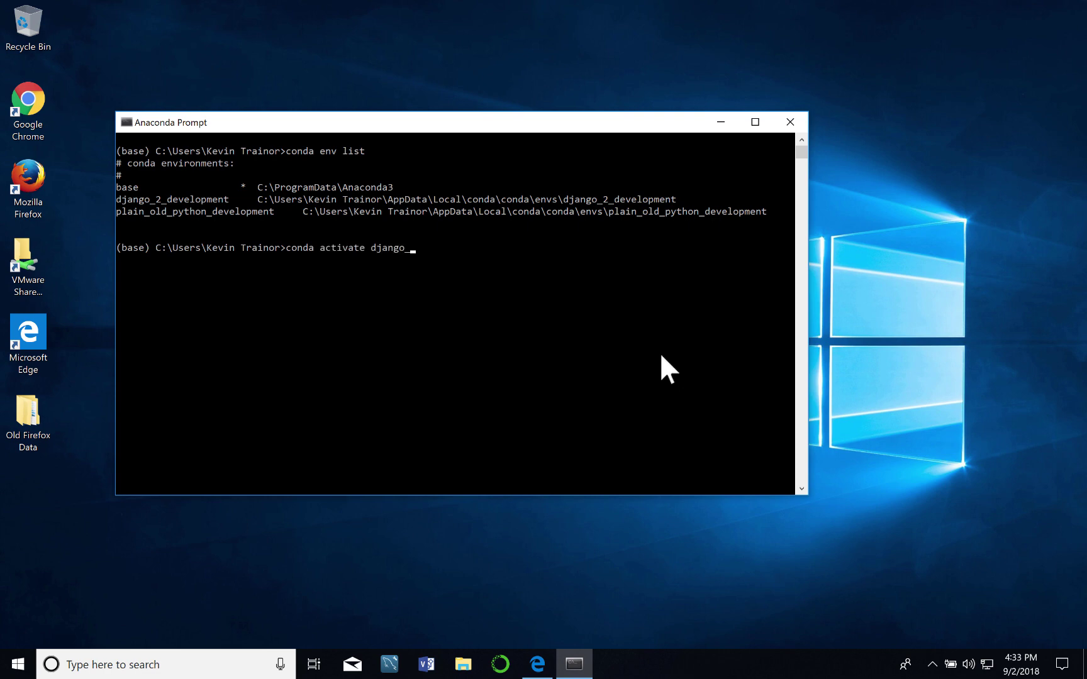
type("2_development")
key("Return")
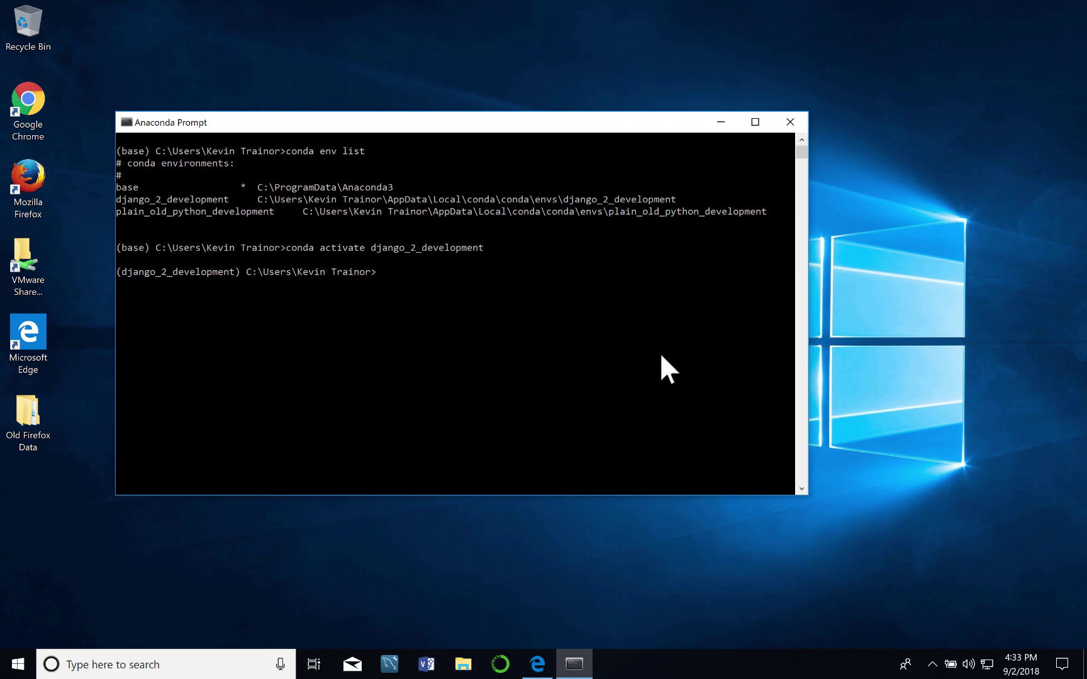
type("conda list")
key("Return")
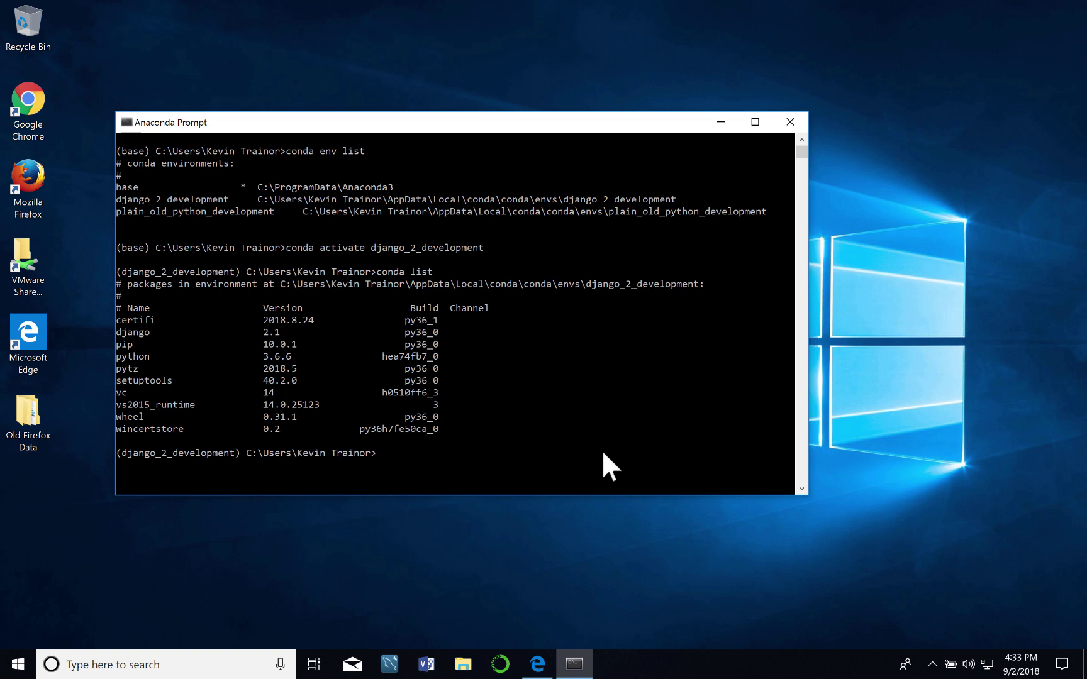
type("exit")
key("Return")
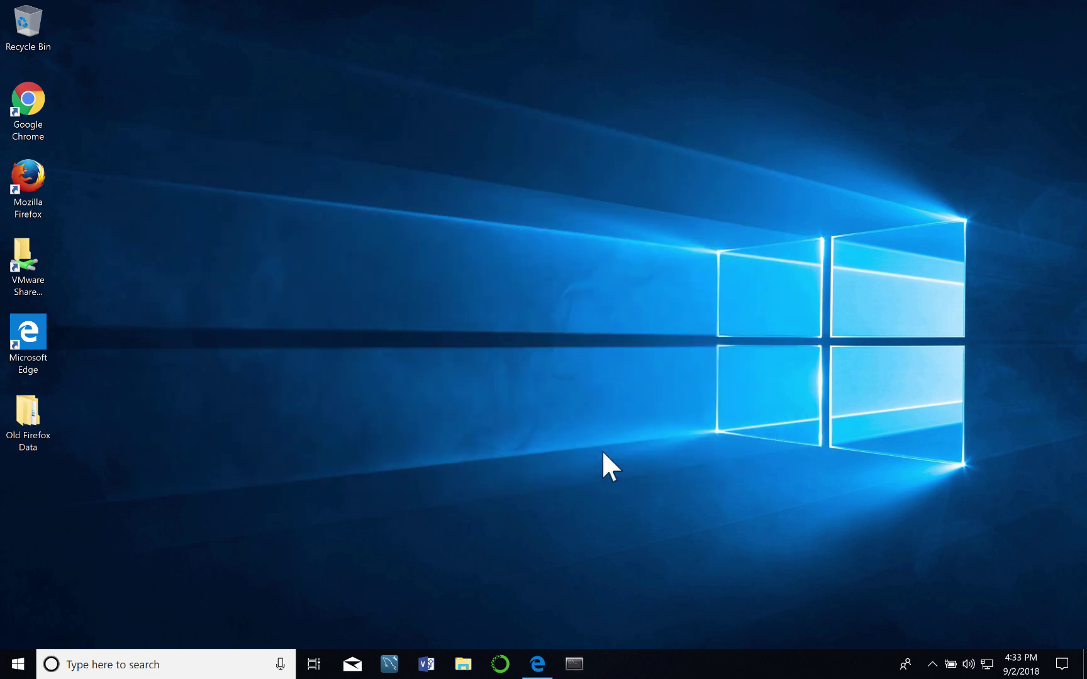